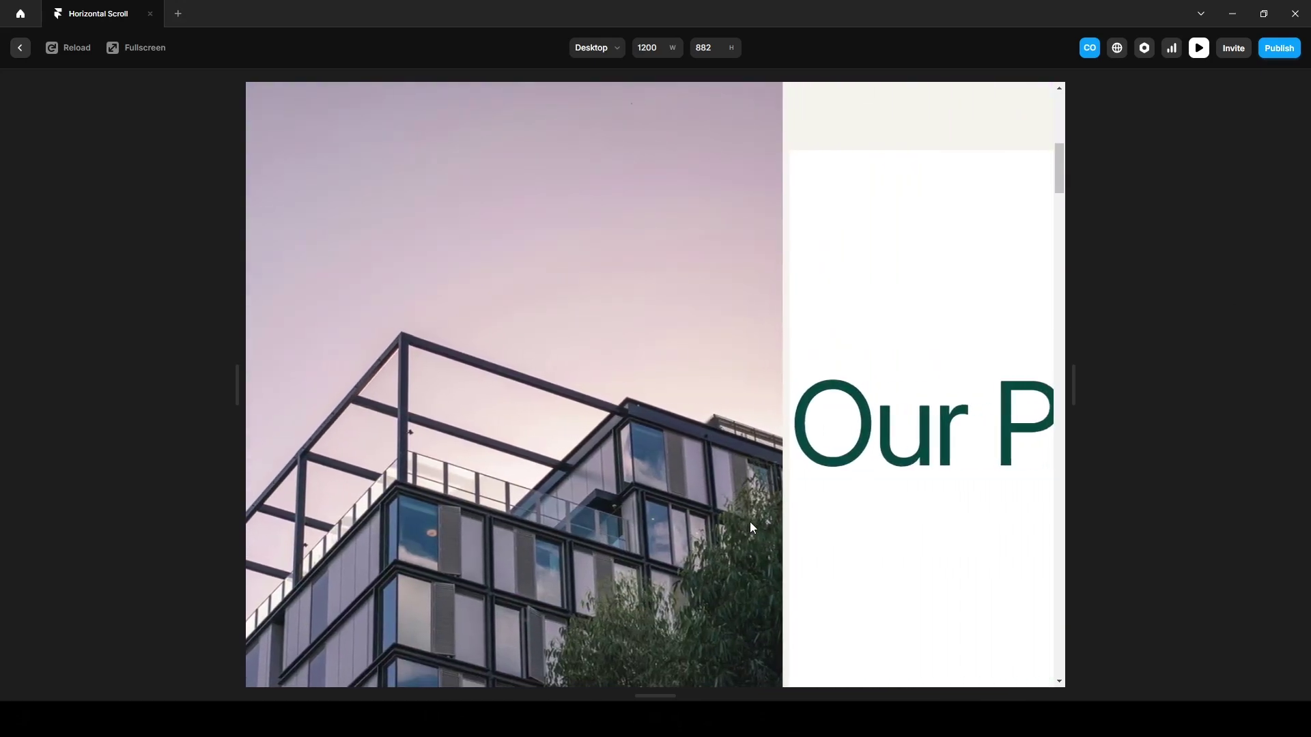
# Give the Desktop frame a vertical Stack layout
pyautogui.scroll(-10, 750, 523)
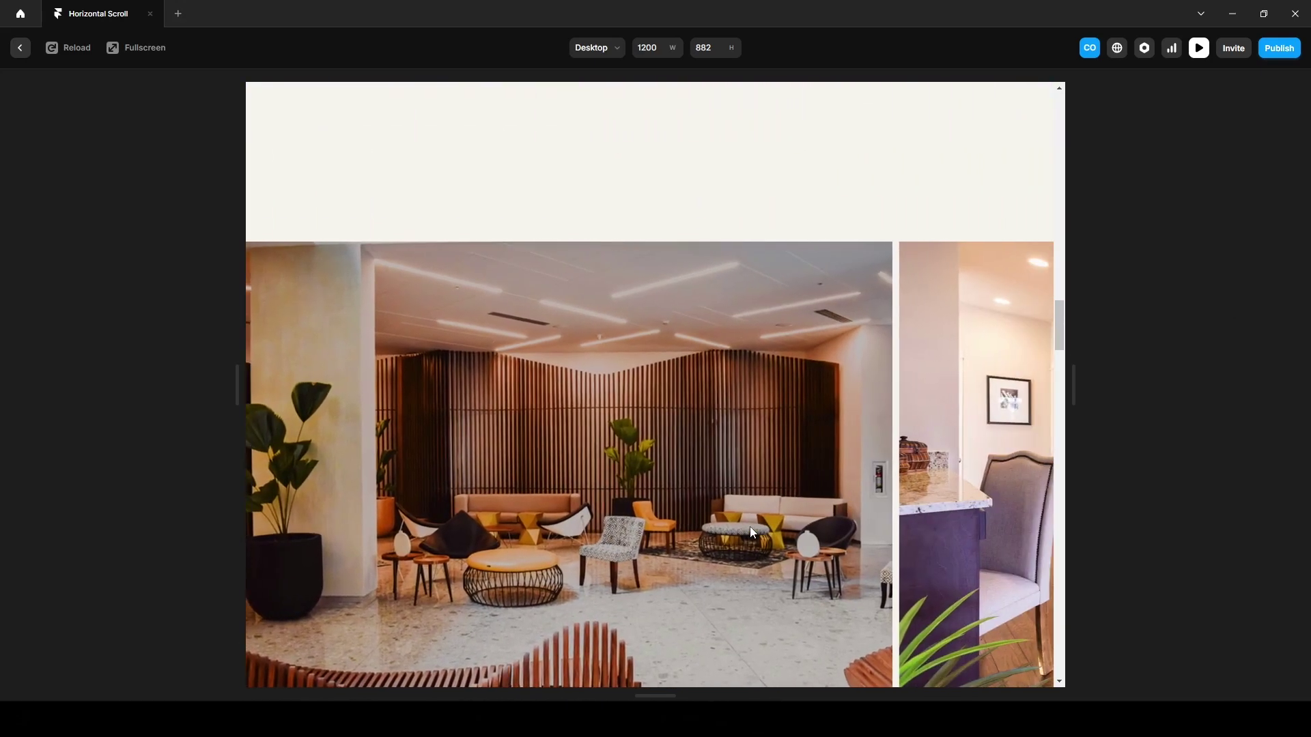
pyautogui.scroll(-10, 749, 527)
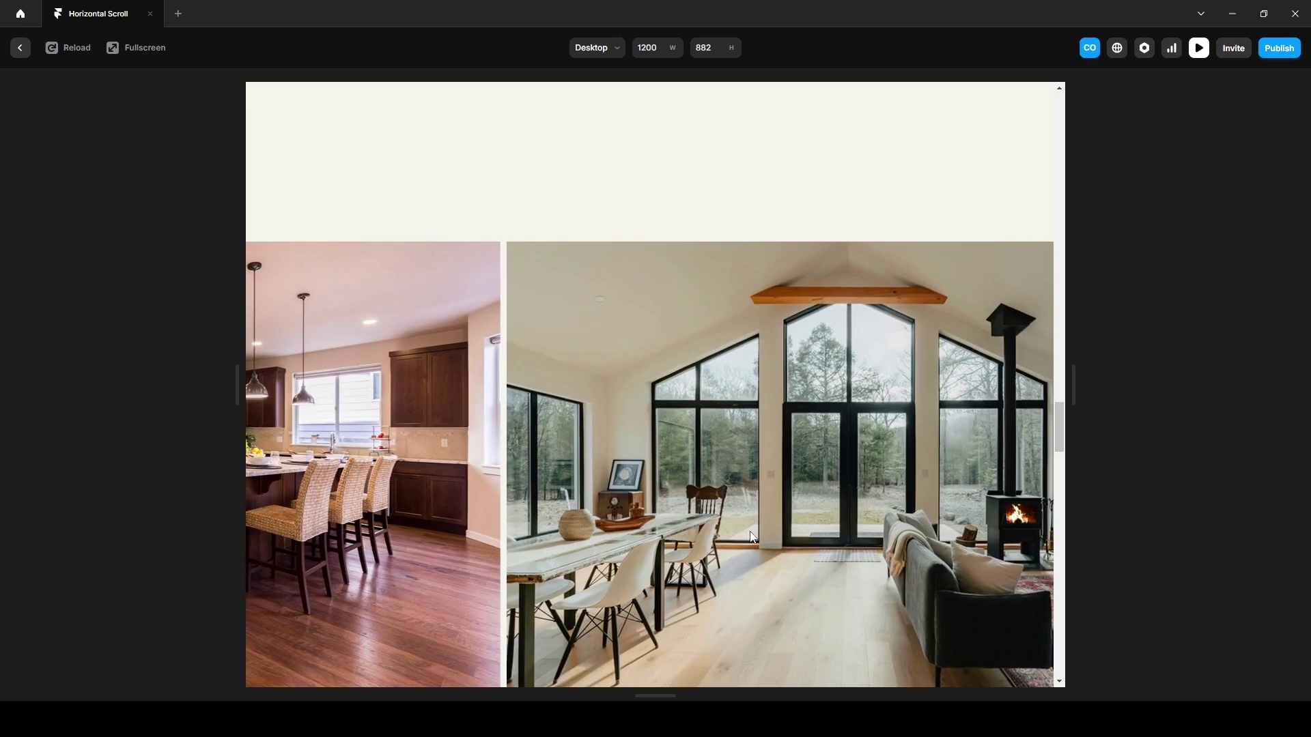
pyautogui.scroll(-10, 751, 535)
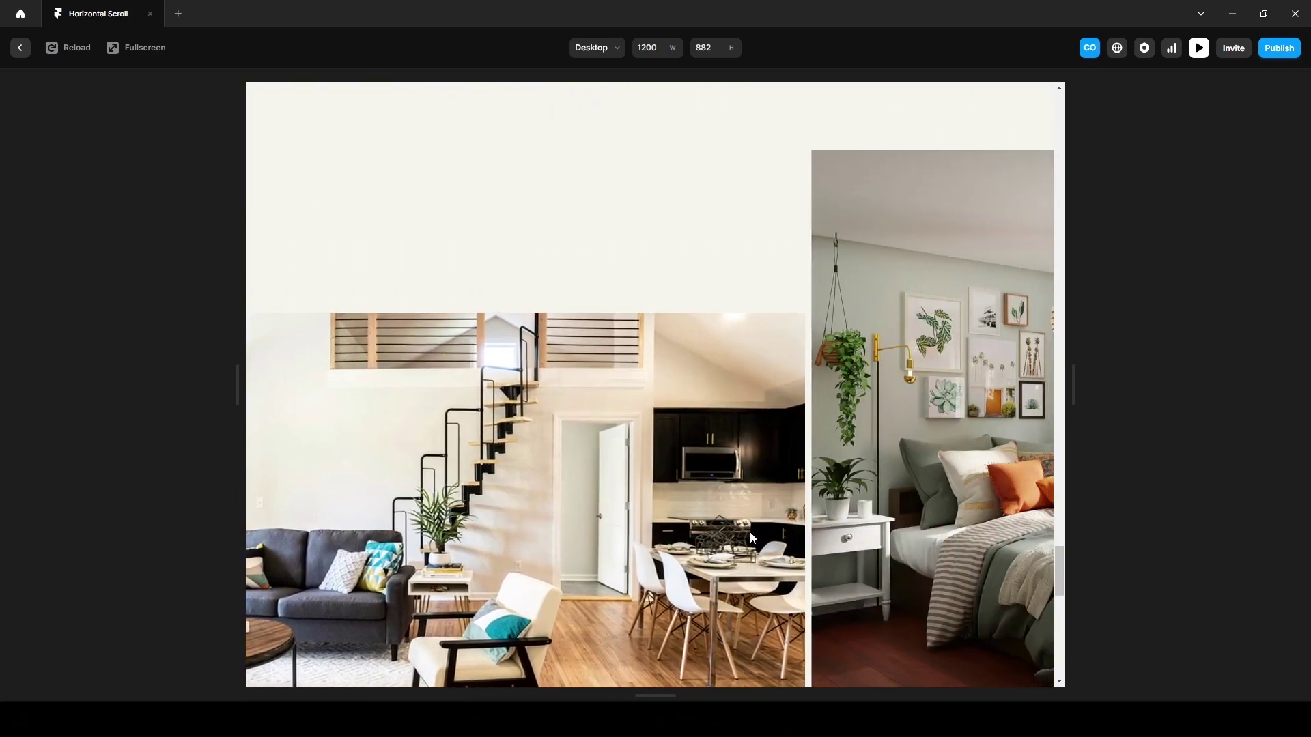
pyautogui.scroll(-10, 750, 534)
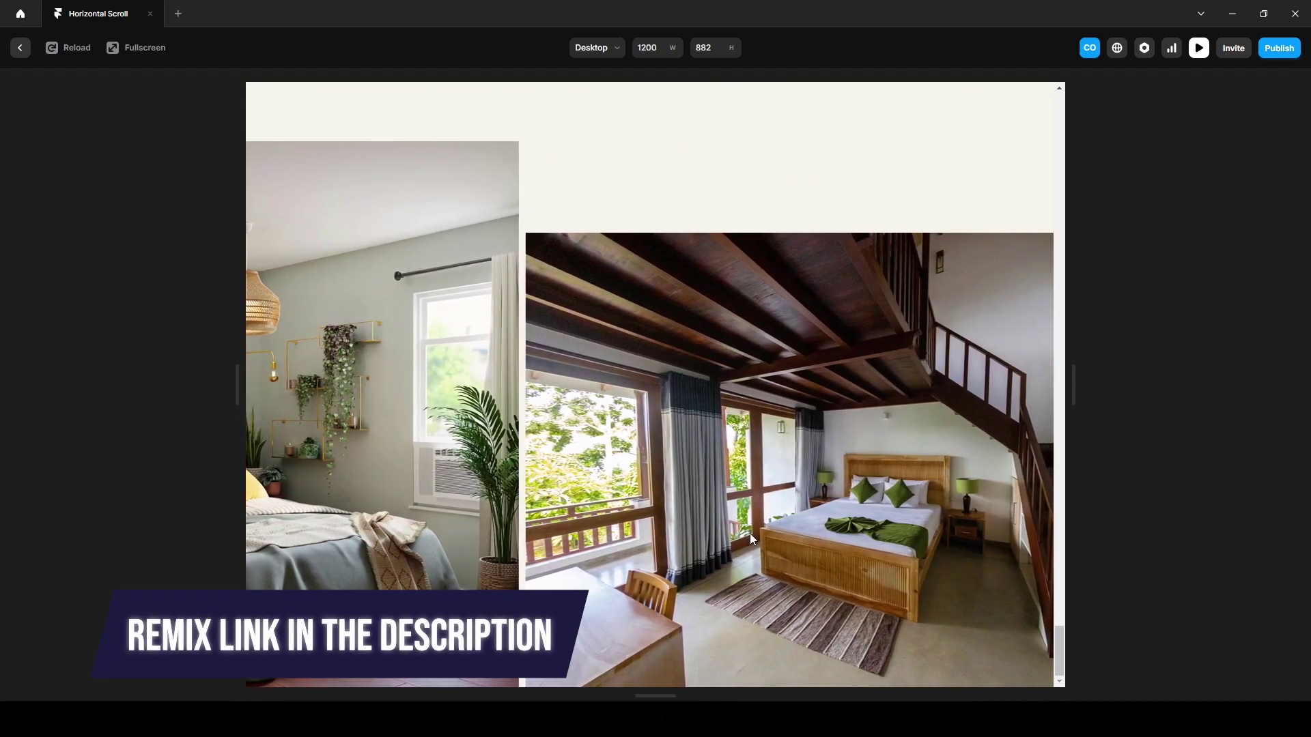
pyautogui.scroll(5, 523, 577)
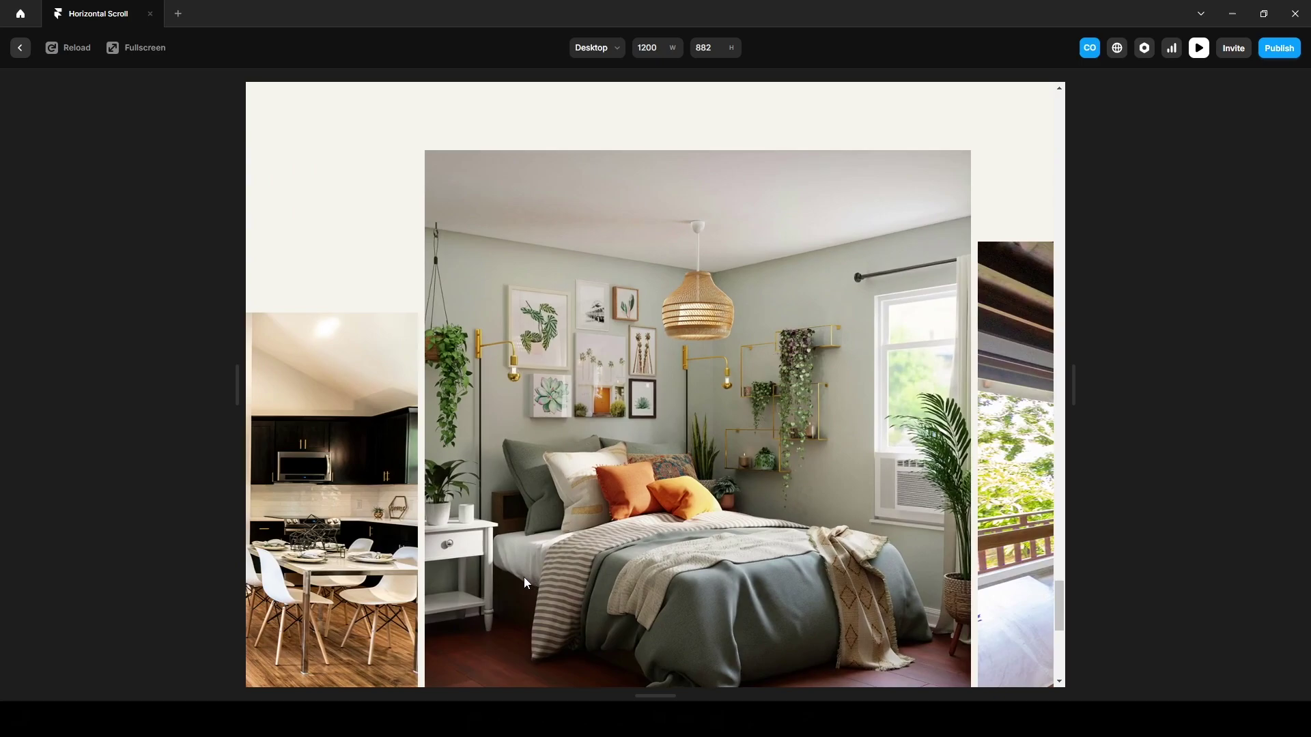
pyautogui.scroll(10, 524, 582)
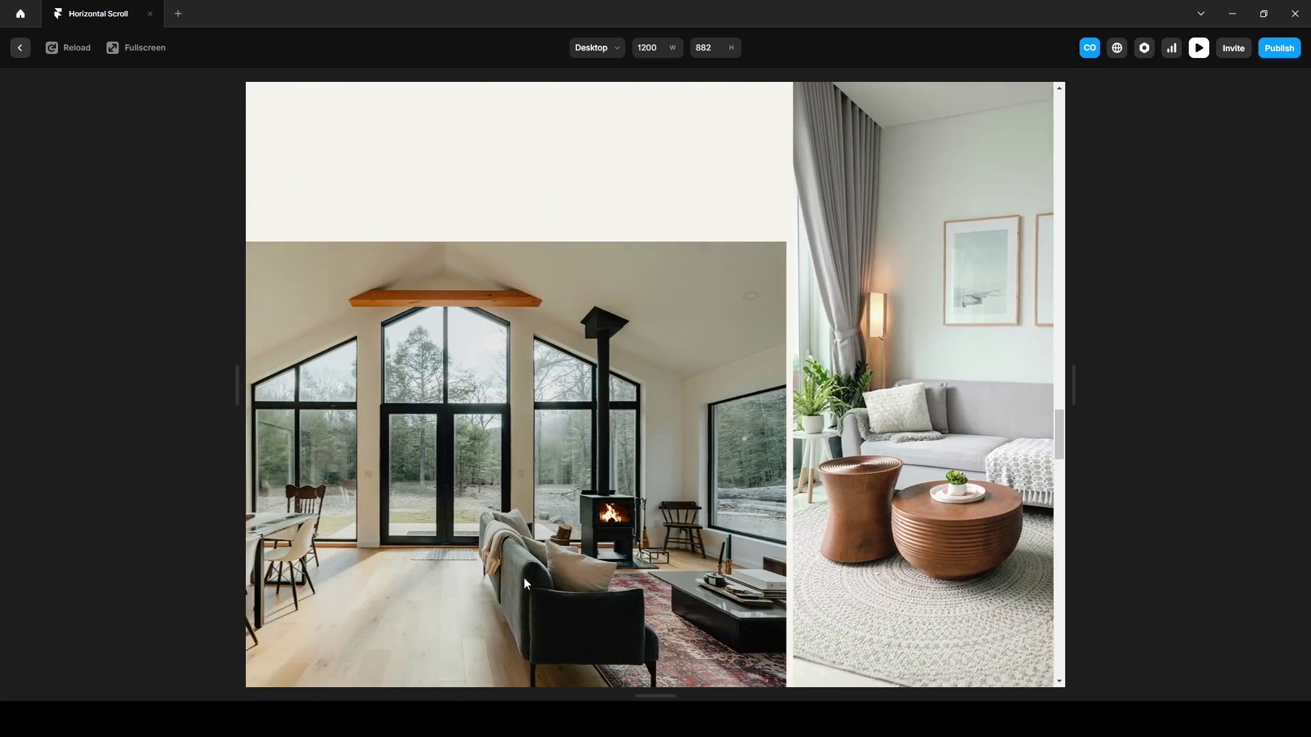
pyautogui.scroll(10, 524, 582)
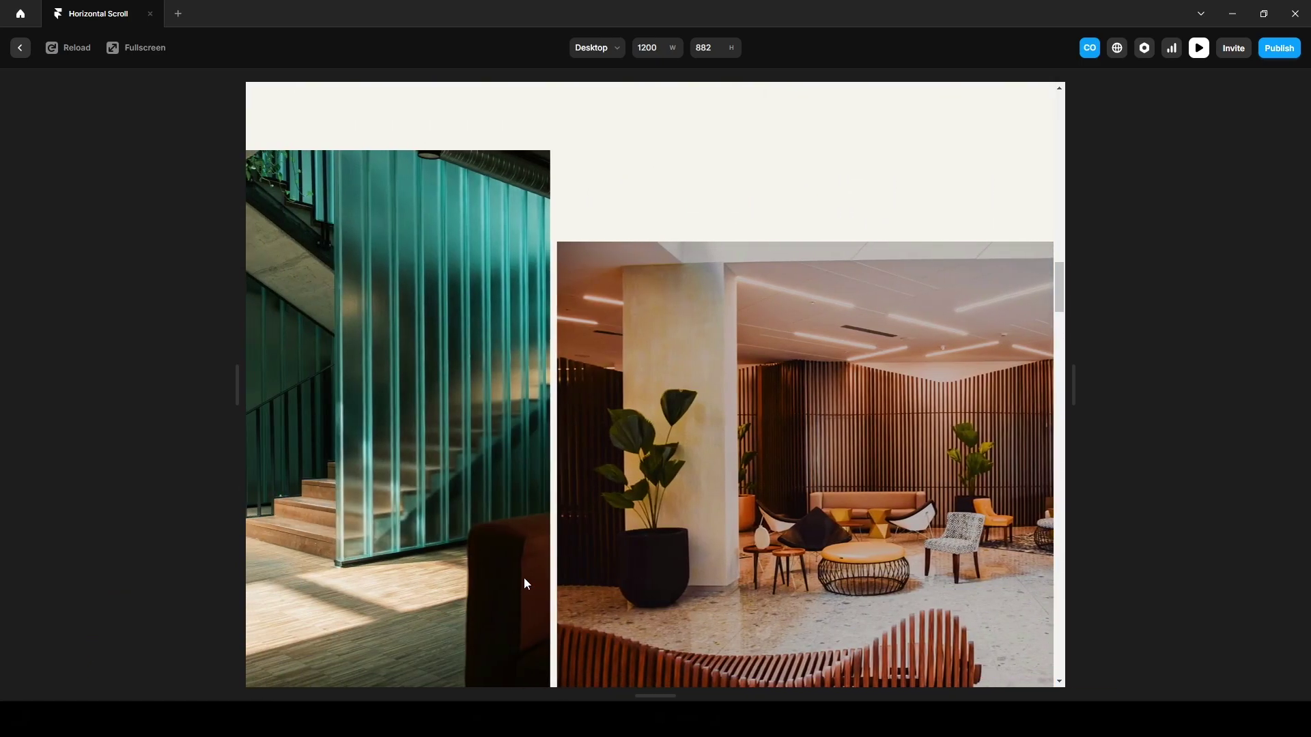
pyautogui.scroll(10, 525, 582)
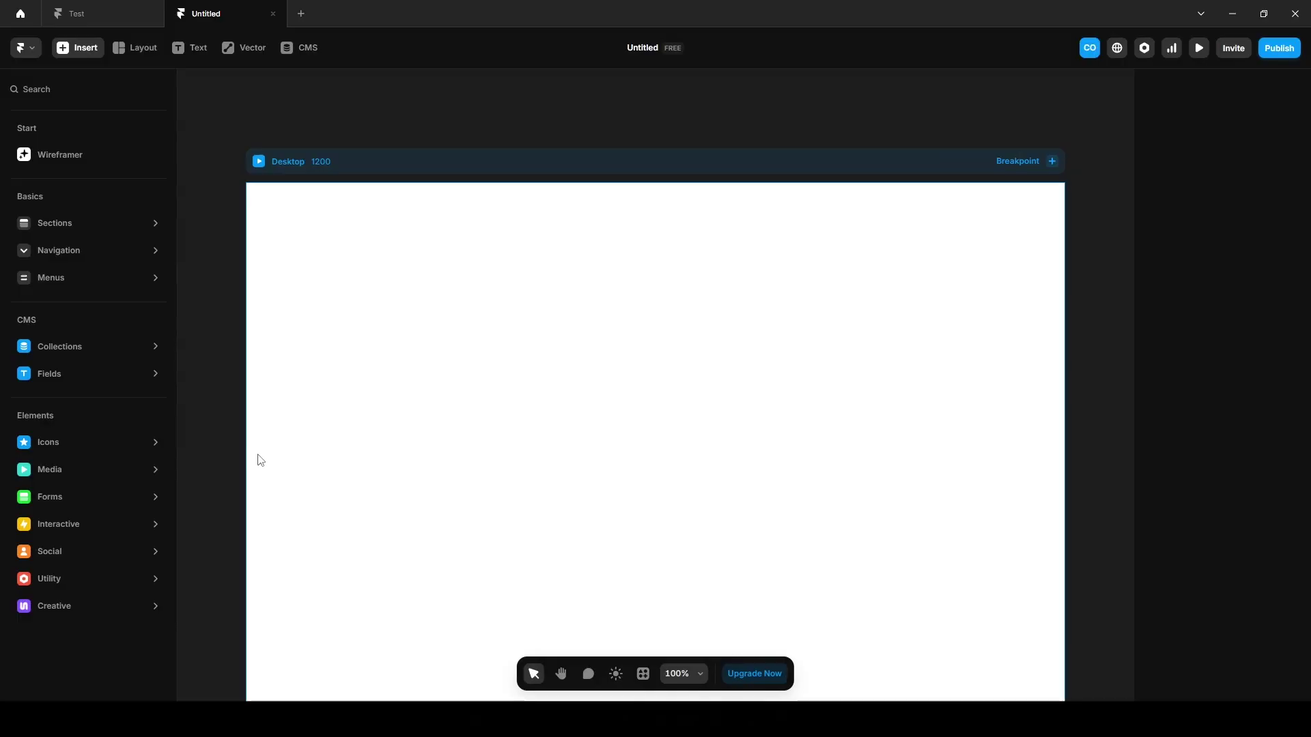
pyautogui.click(260, 460)
pyautogui.click(85, 90)
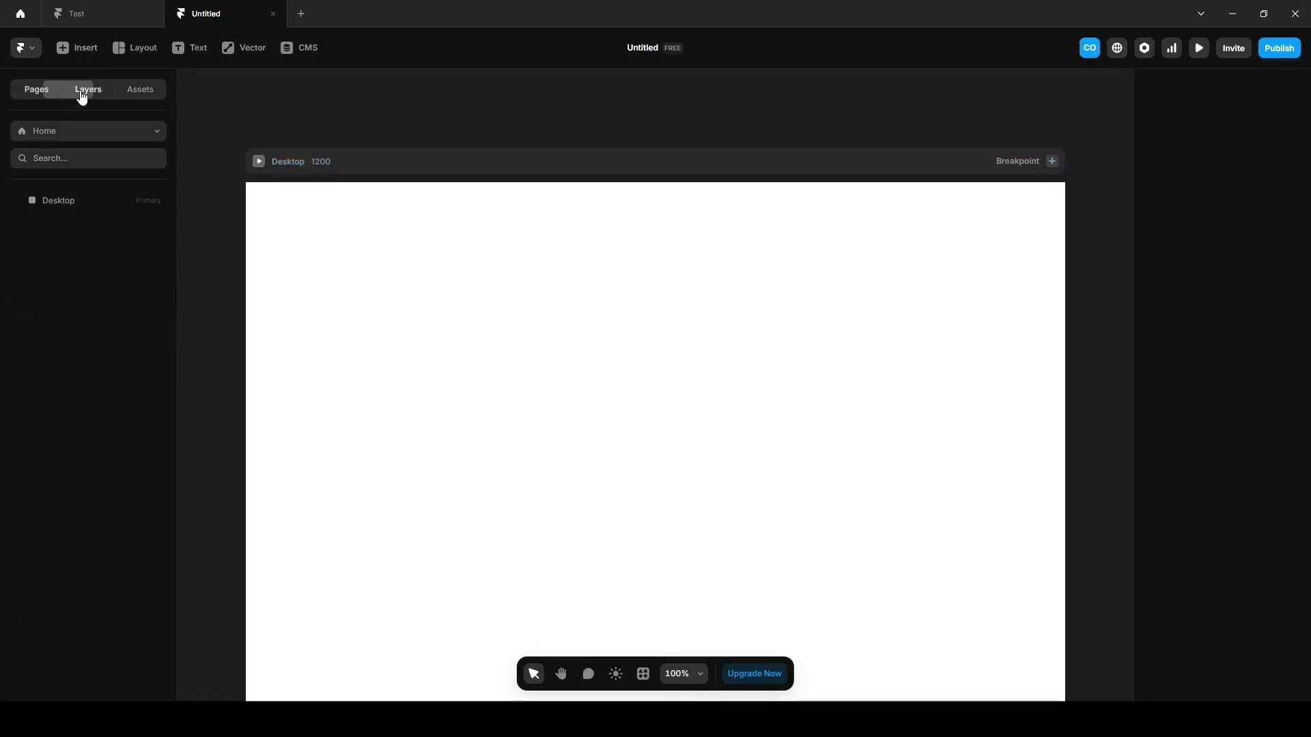
pyautogui.click(70, 199)
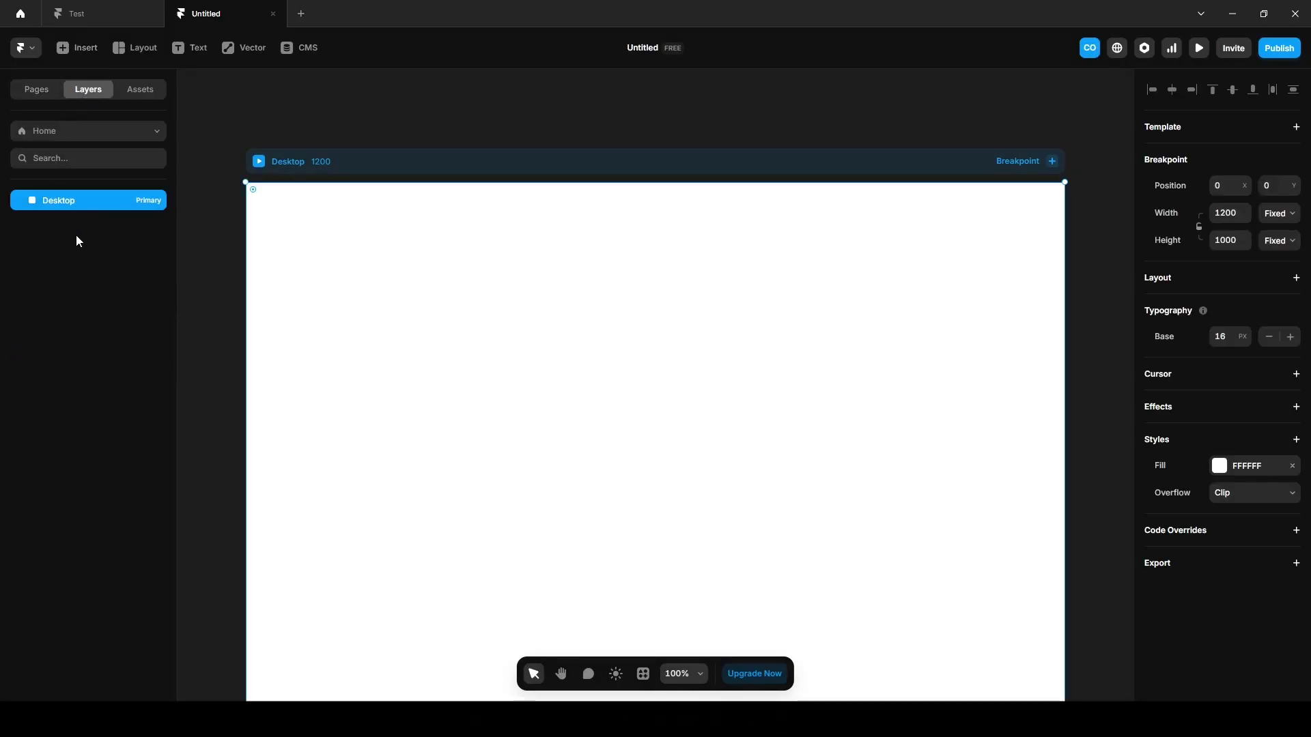
pyautogui.click(1163, 281)
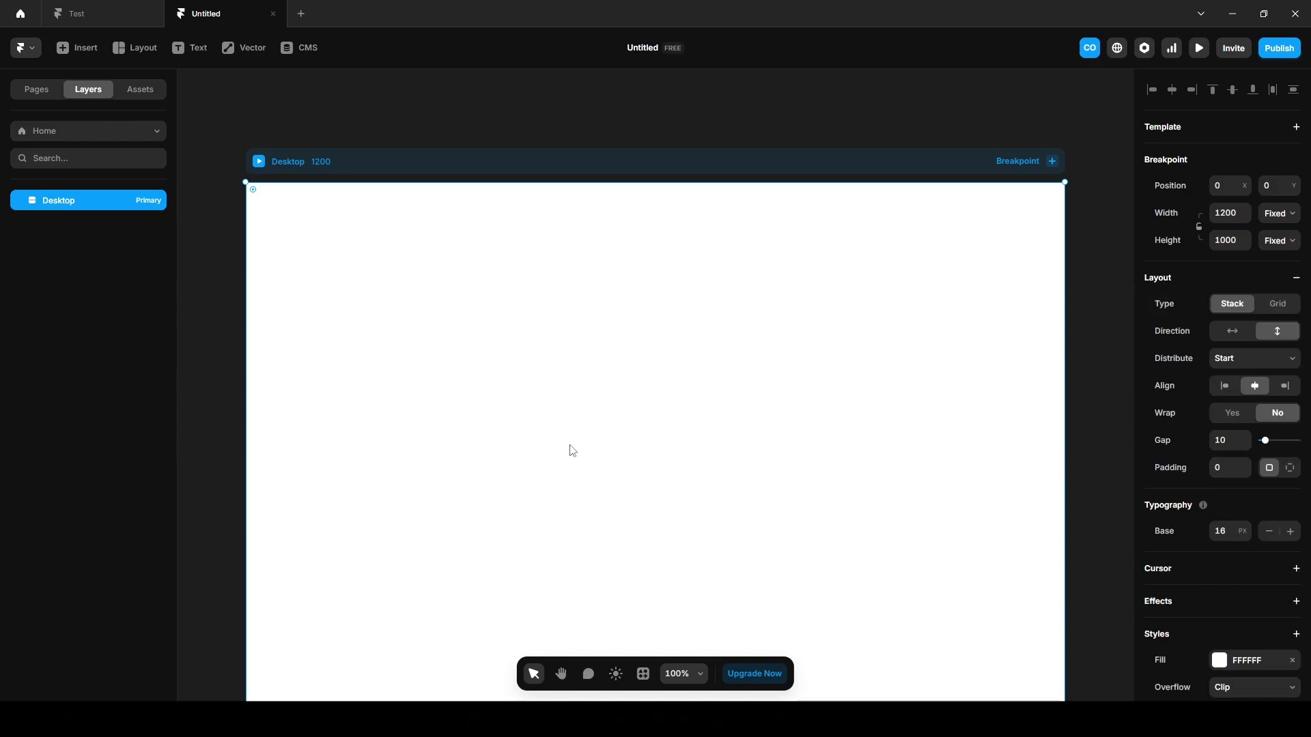
# Add the photos 1.png and 2.jpg to the page and wrap 2.jpg in a horizontal stack
pyautogui.moveTo(885, 434); pyautogui.dragTo(676, 379)
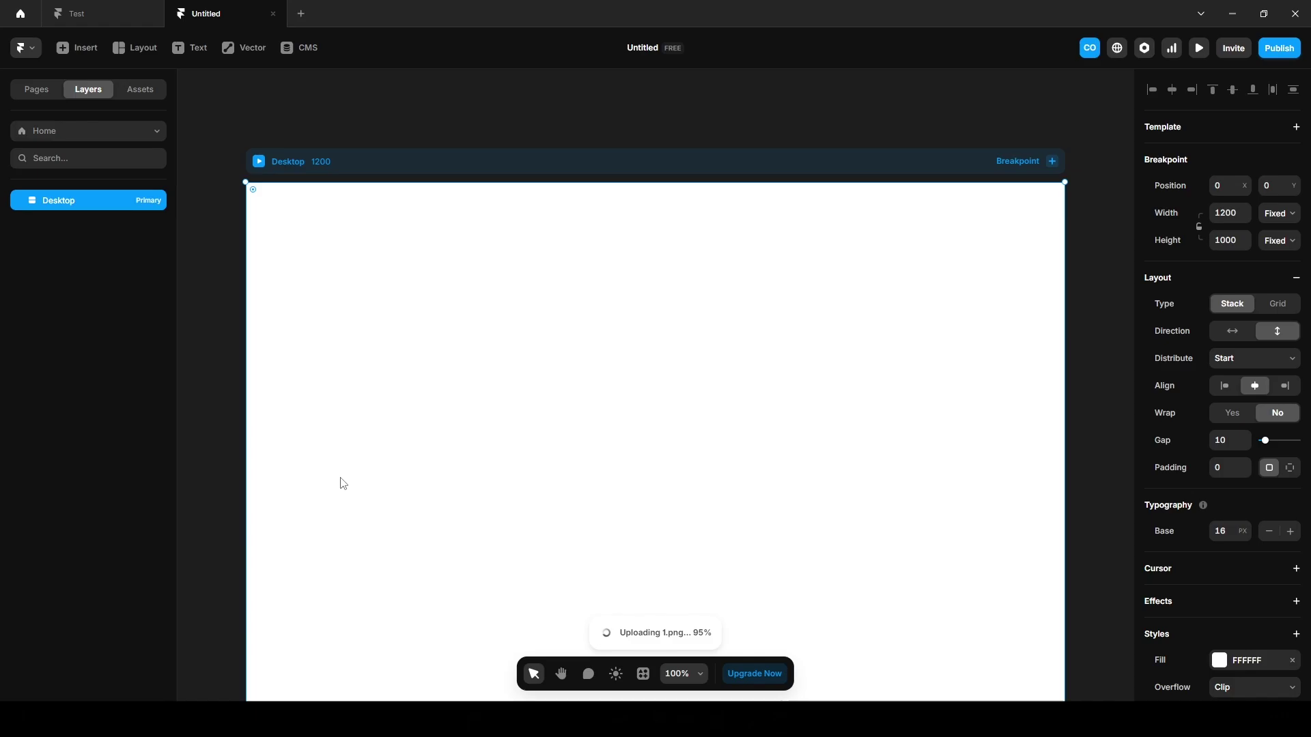
pyautogui.hotkey('ctrl', '-')
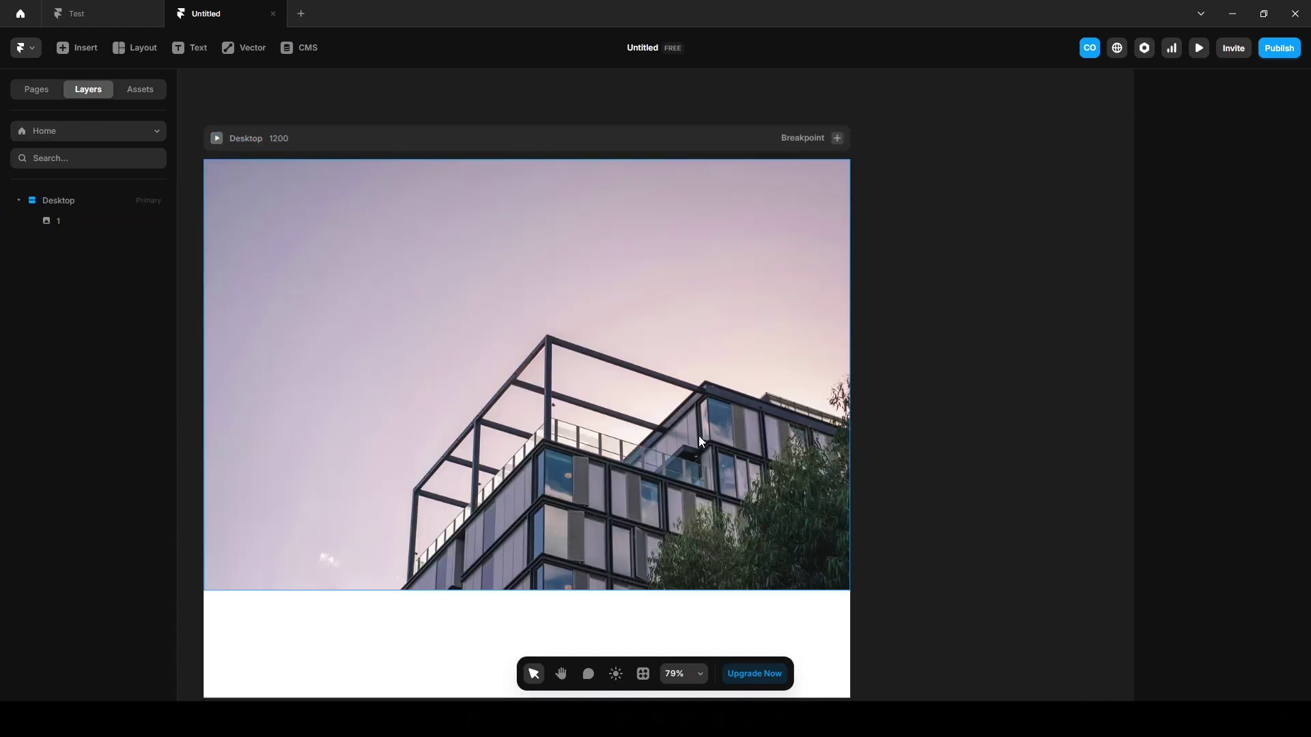
pyautogui.moveTo(719, 420); pyautogui.dragTo(633, 387)
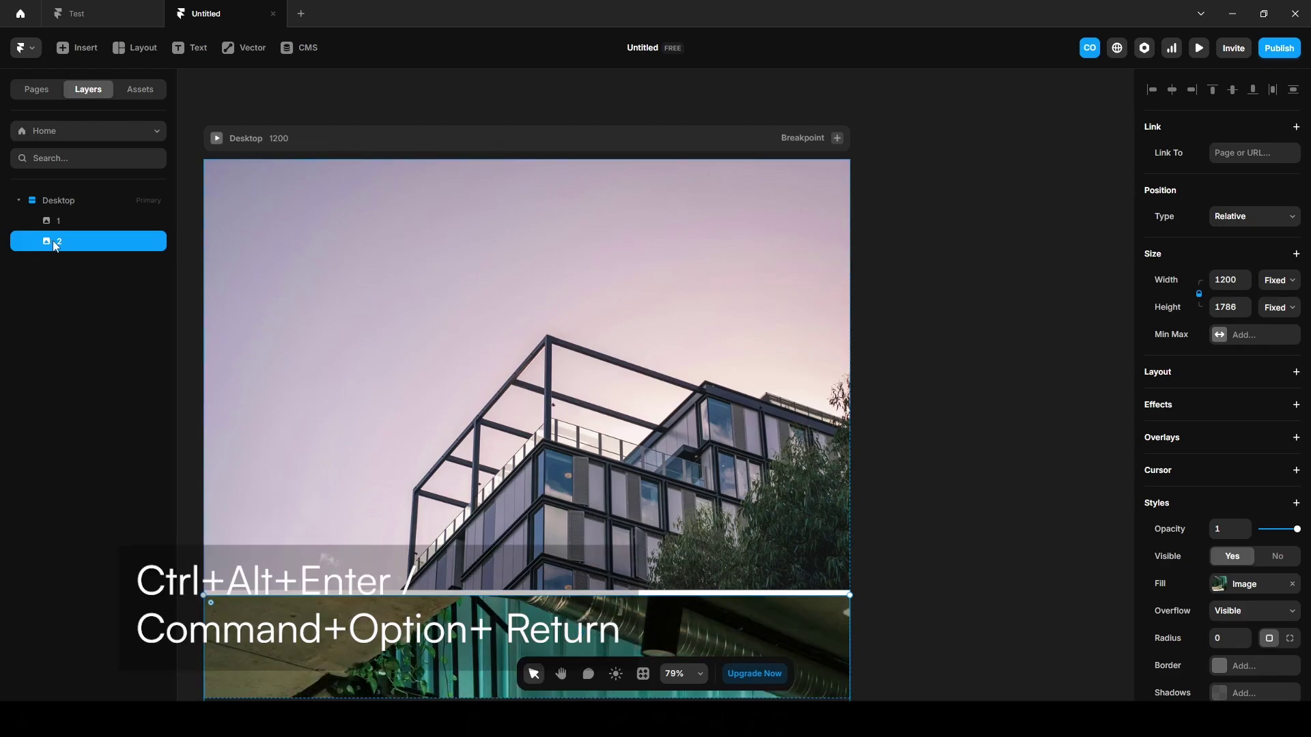
pyautogui.hotkey('ctrl', 'alt', 'Return')
pyautogui.hotkey('ctrl', 'alt', 'Return')
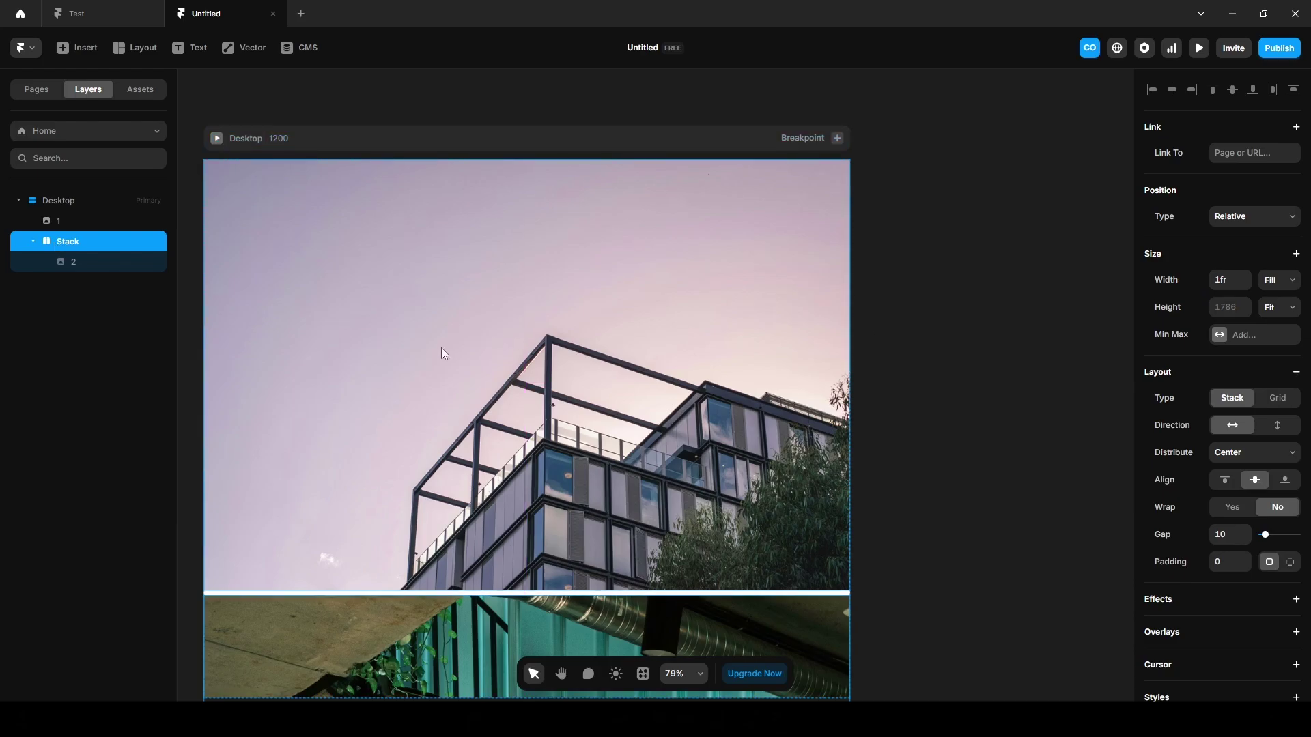
# After checking the finished Test project preview, rename the Stack and photo layer 2 both to '1'
pyautogui.click(117, 15)
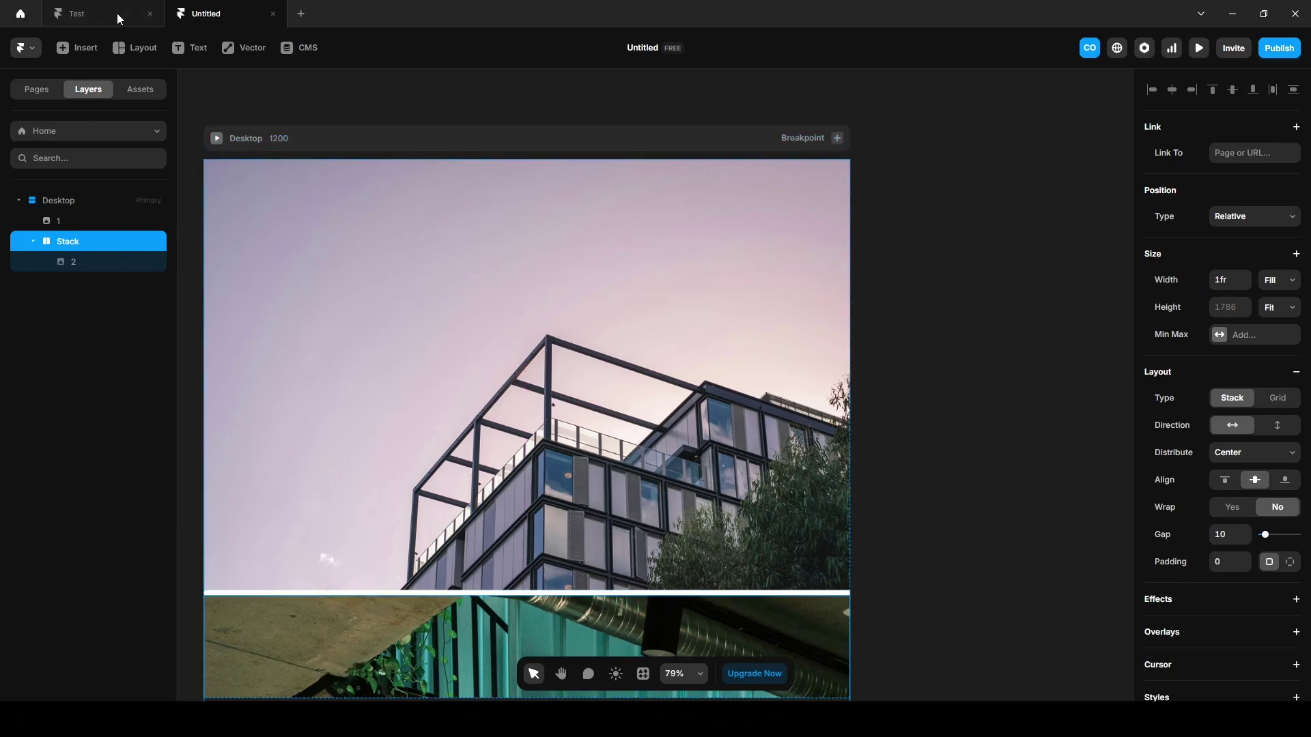
pyautogui.scroll(-10, 616, 493)
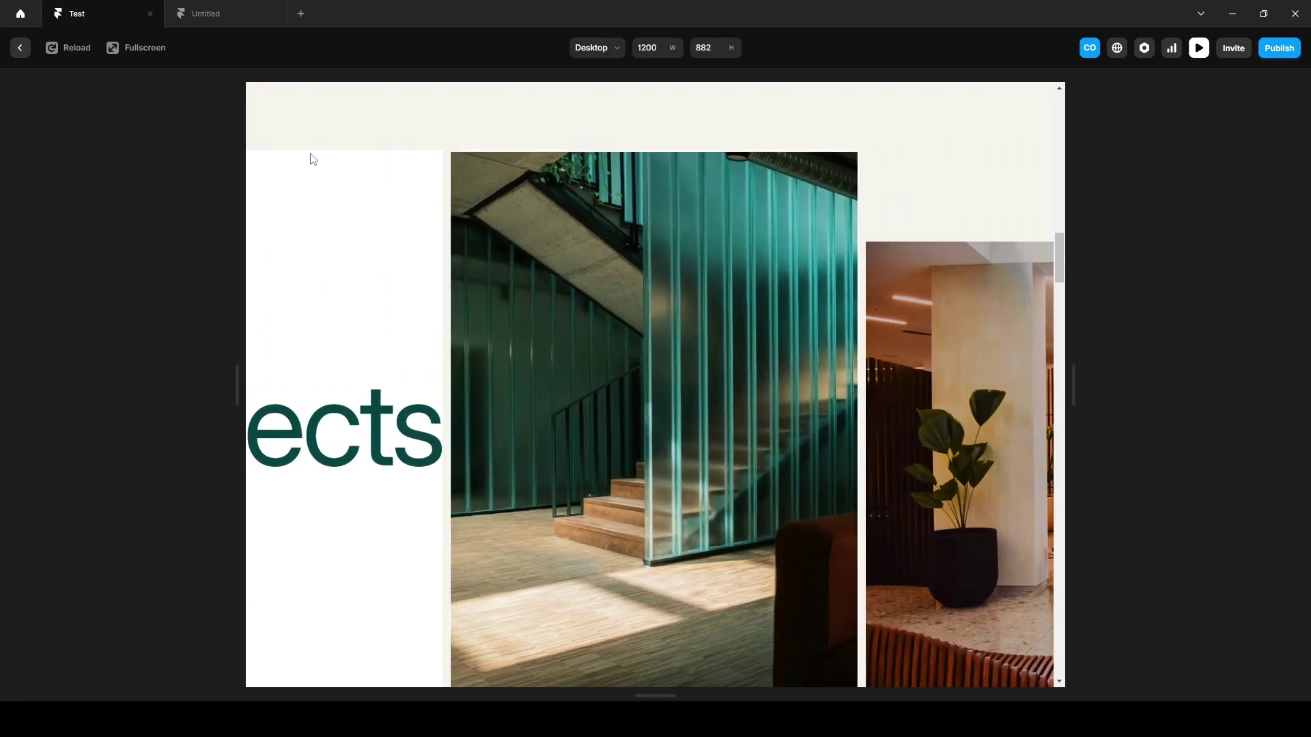
pyautogui.click(223, 20)
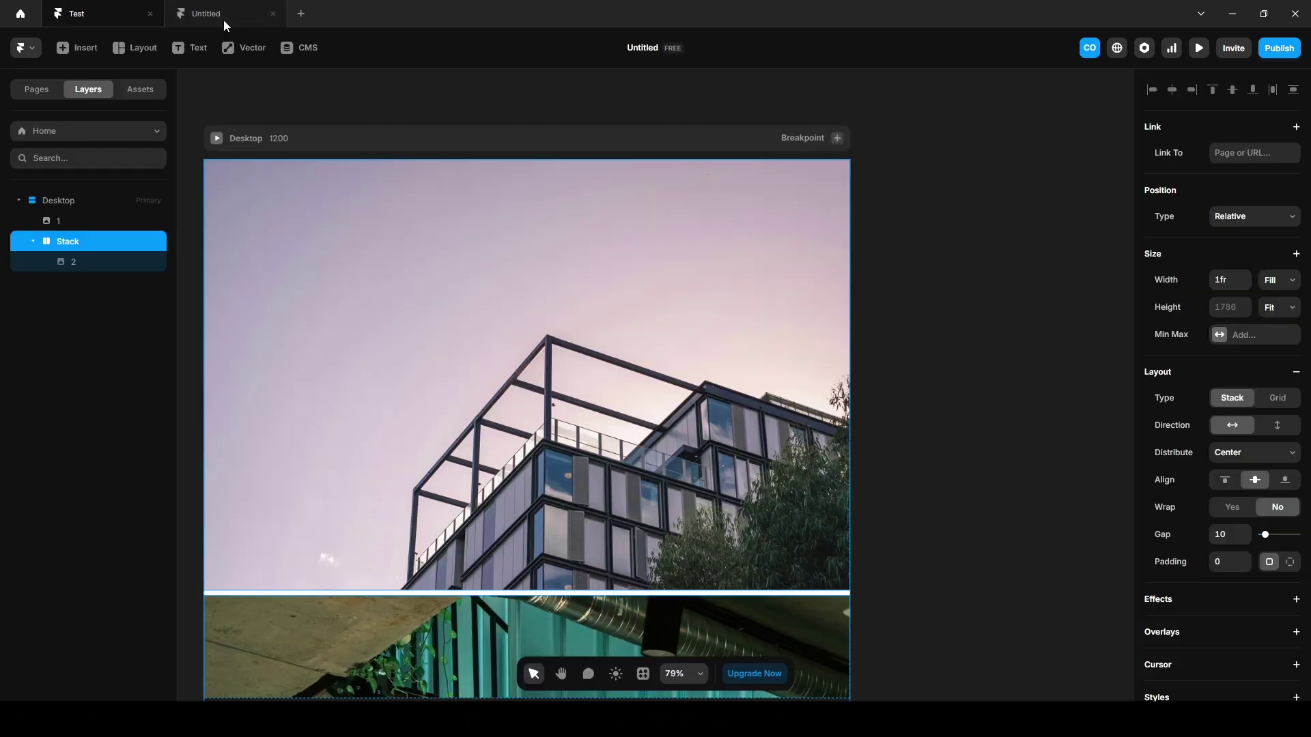
pyautogui.doubleClick(71, 241)
pyautogui.write('1')
pyautogui.press('Return')
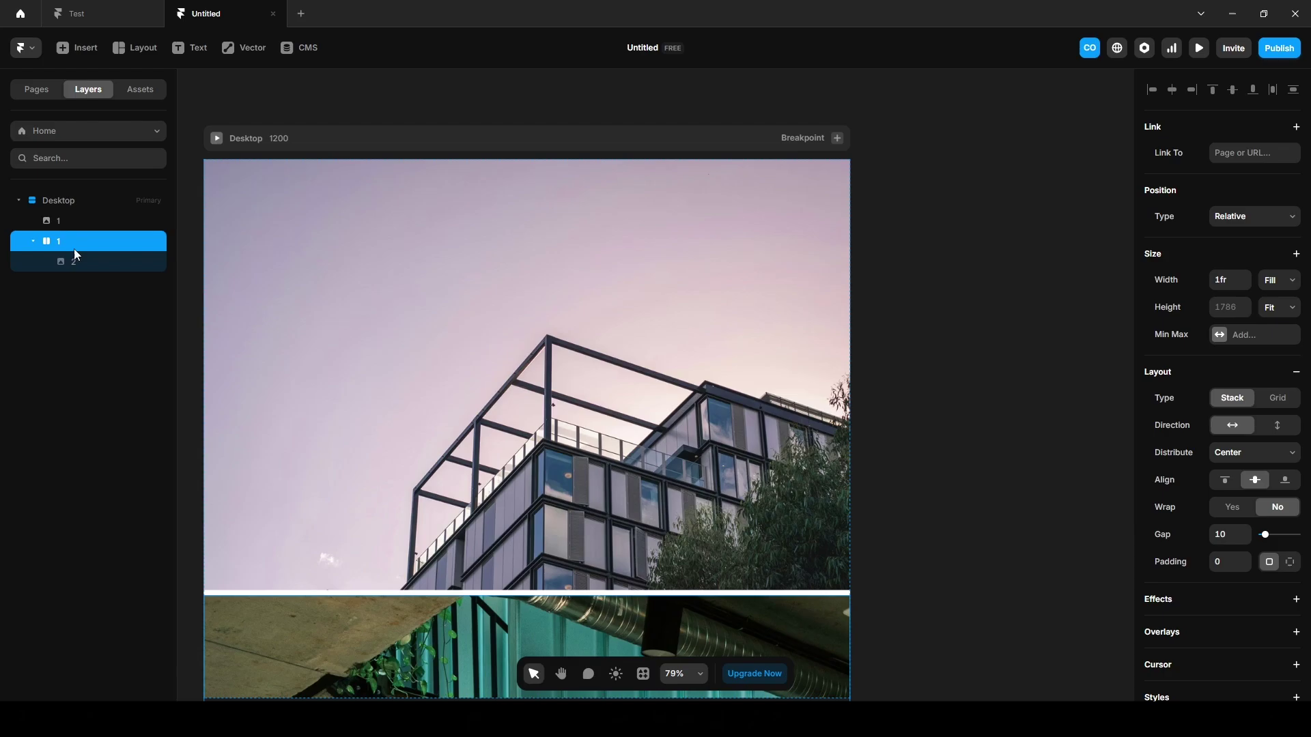
pyautogui.click(79, 262)
pyautogui.doubleClick(71, 262)
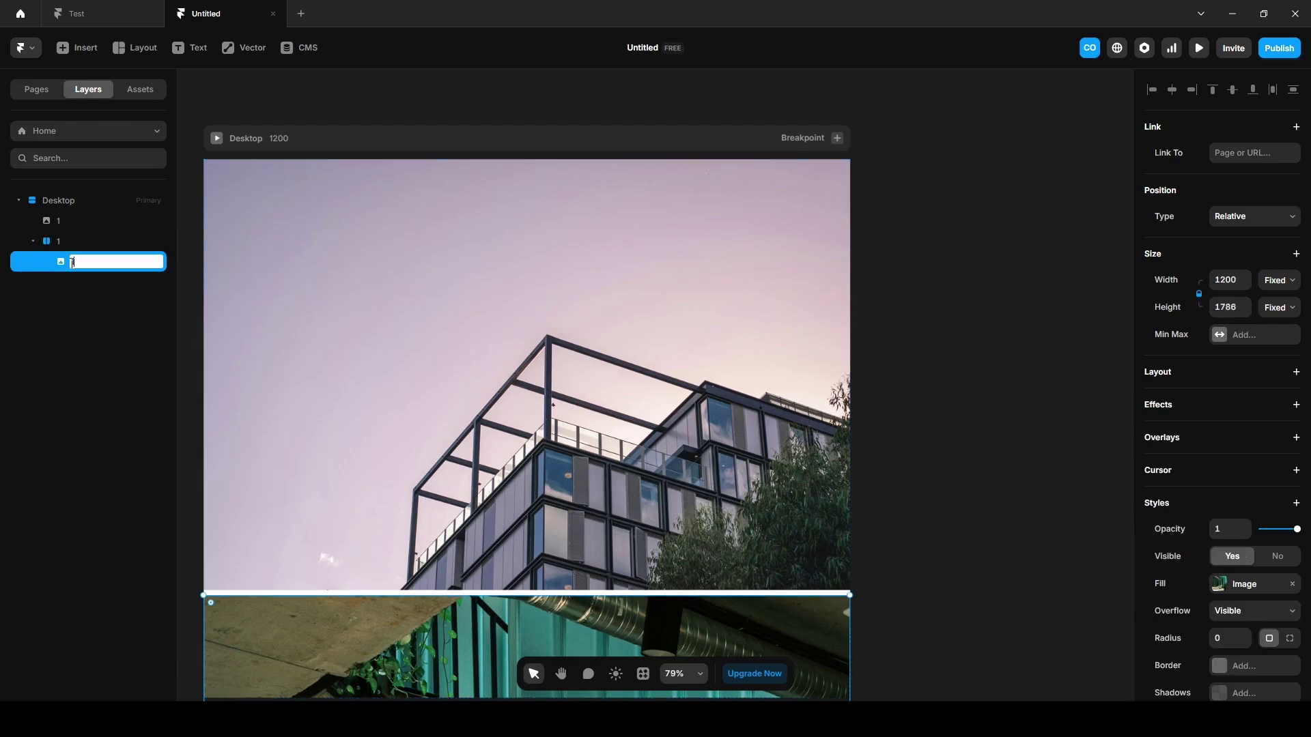
pyautogui.write('1')
pyautogui.press('Return')
# Set the Desktop frame's height to Fit Content (2596)
pyautogui.scroll(-3, 829, 449)
pyautogui.scroll(-3, 829, 449)
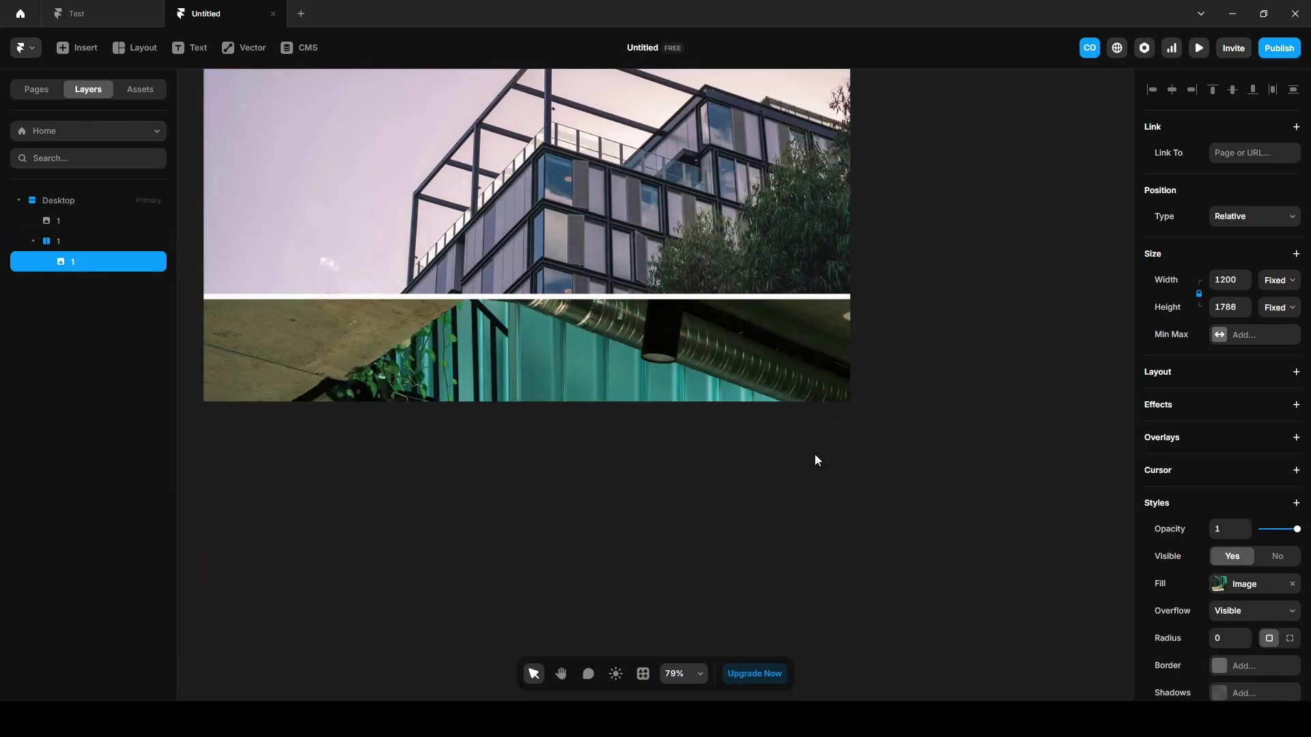
pyautogui.click(58, 202)
pyautogui.click(1279, 240)
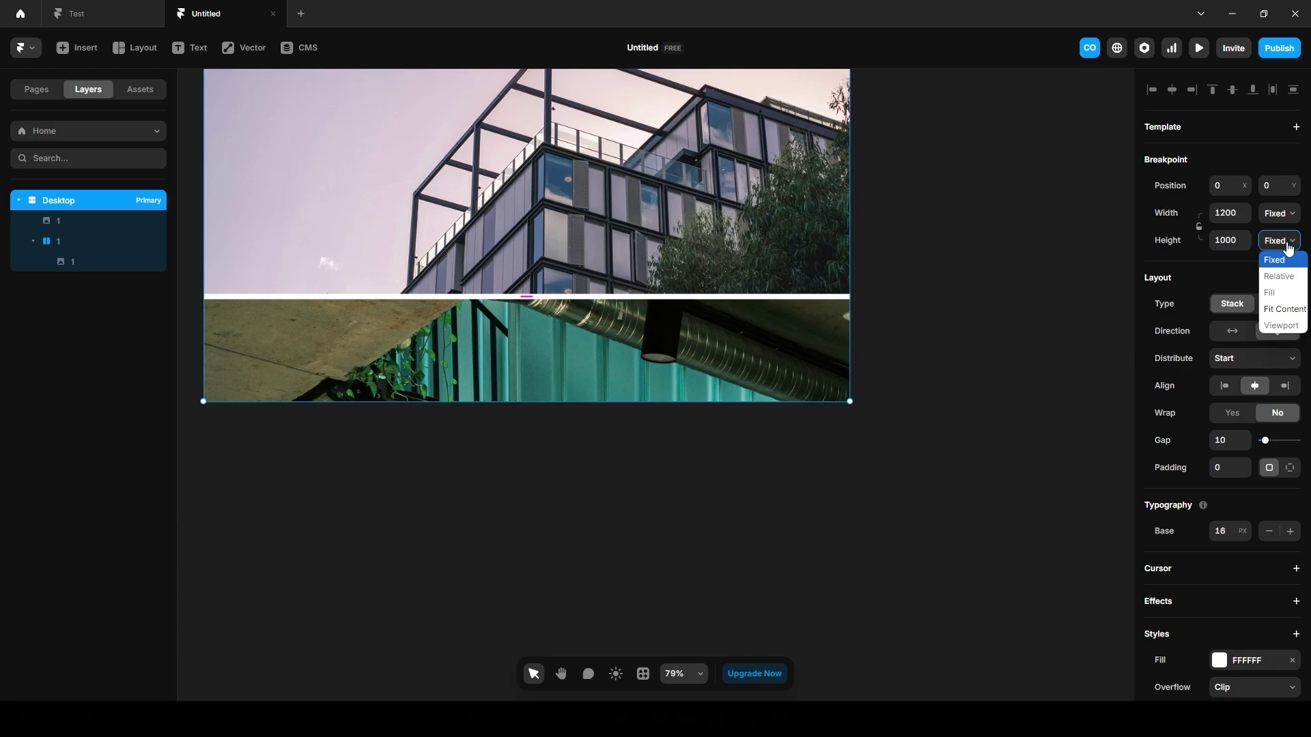
pyautogui.click(1272, 311)
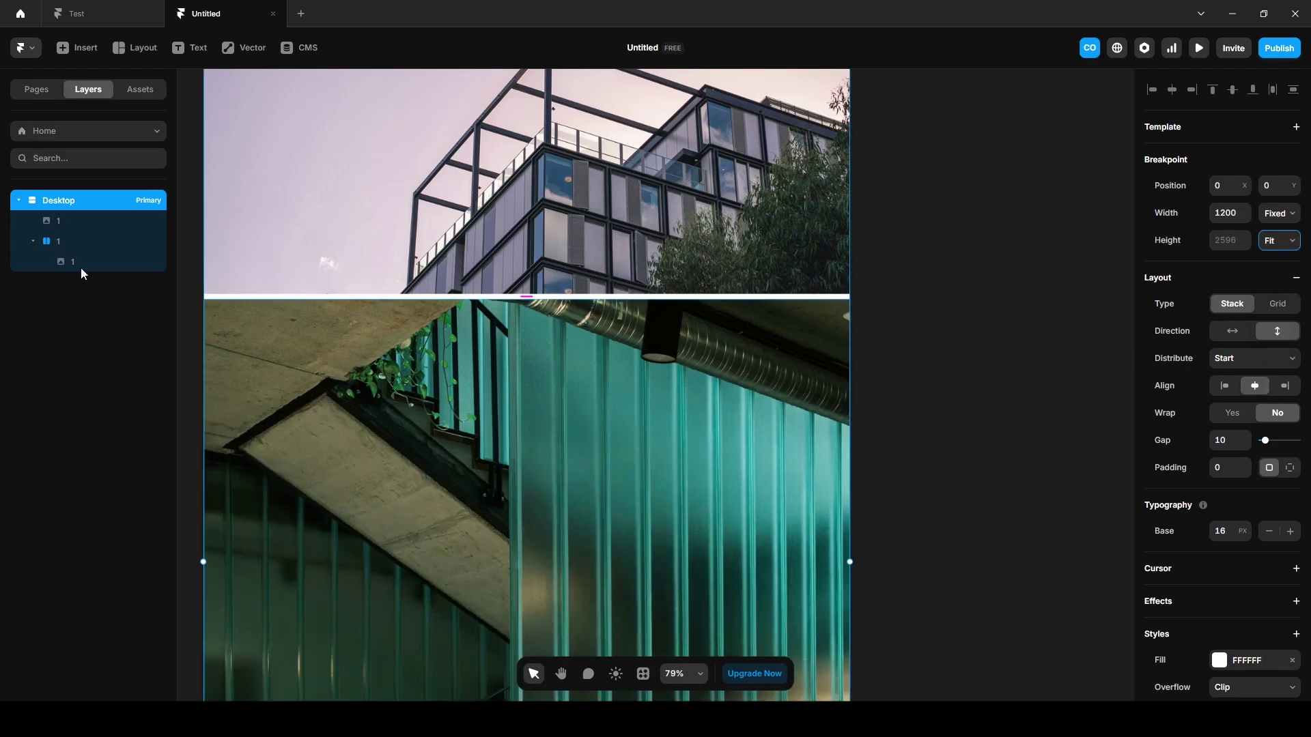
pyautogui.click(76, 265)
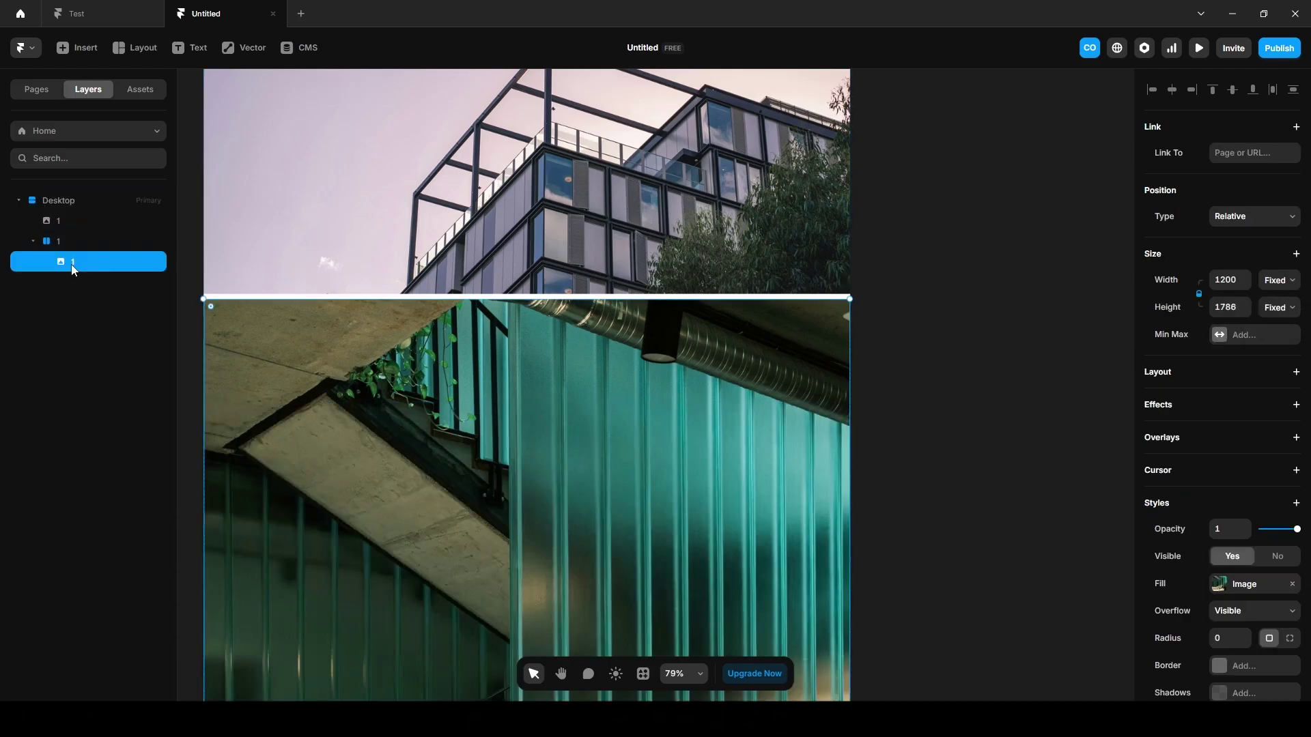
# Add a Hover effect to the staircase photo and check it in preview
pyautogui.click(1168, 407)
pyautogui.click(1195, 441)
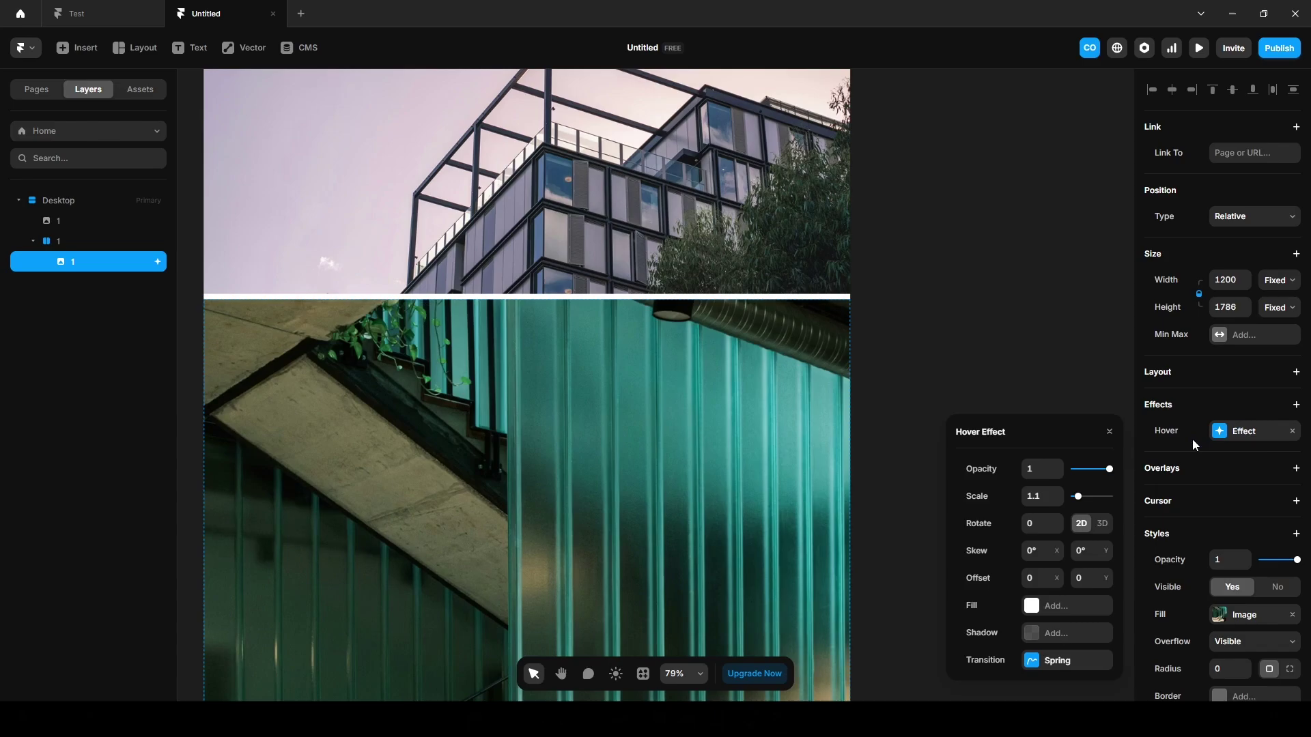
pyautogui.click(925, 393)
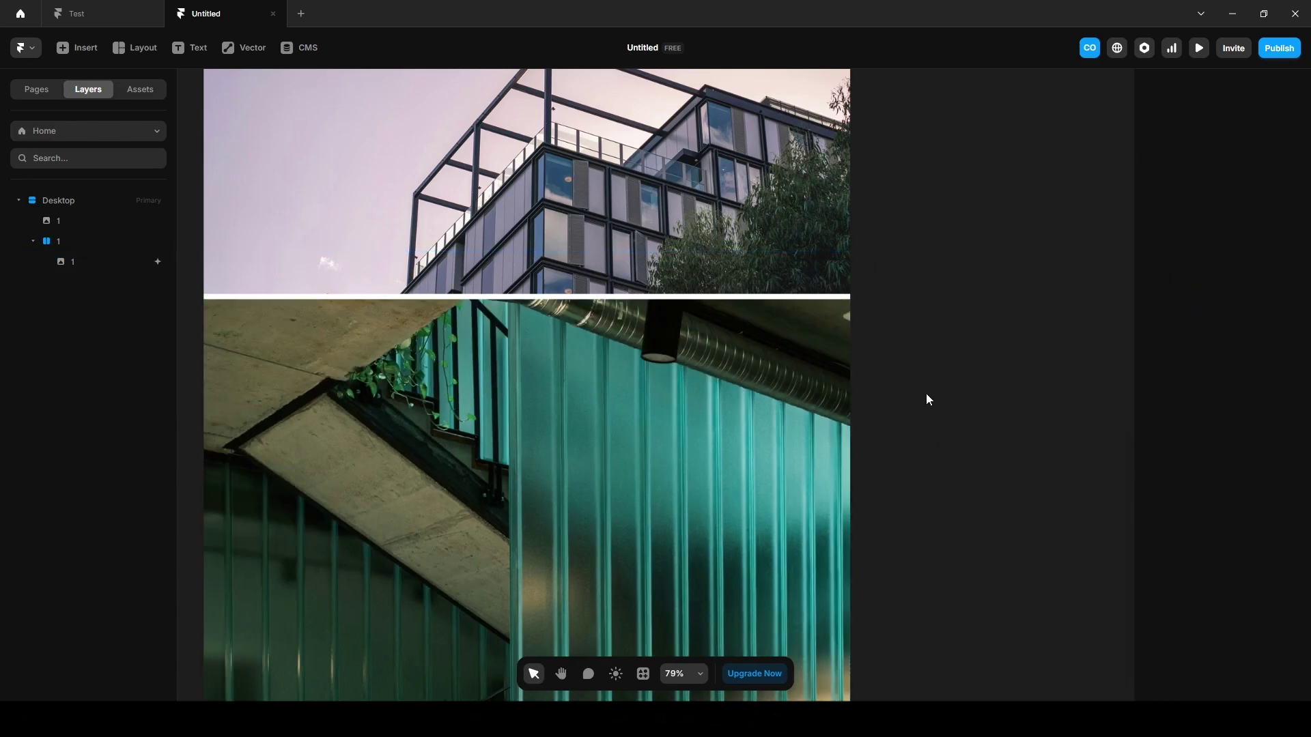
pyautogui.click(1199, 48)
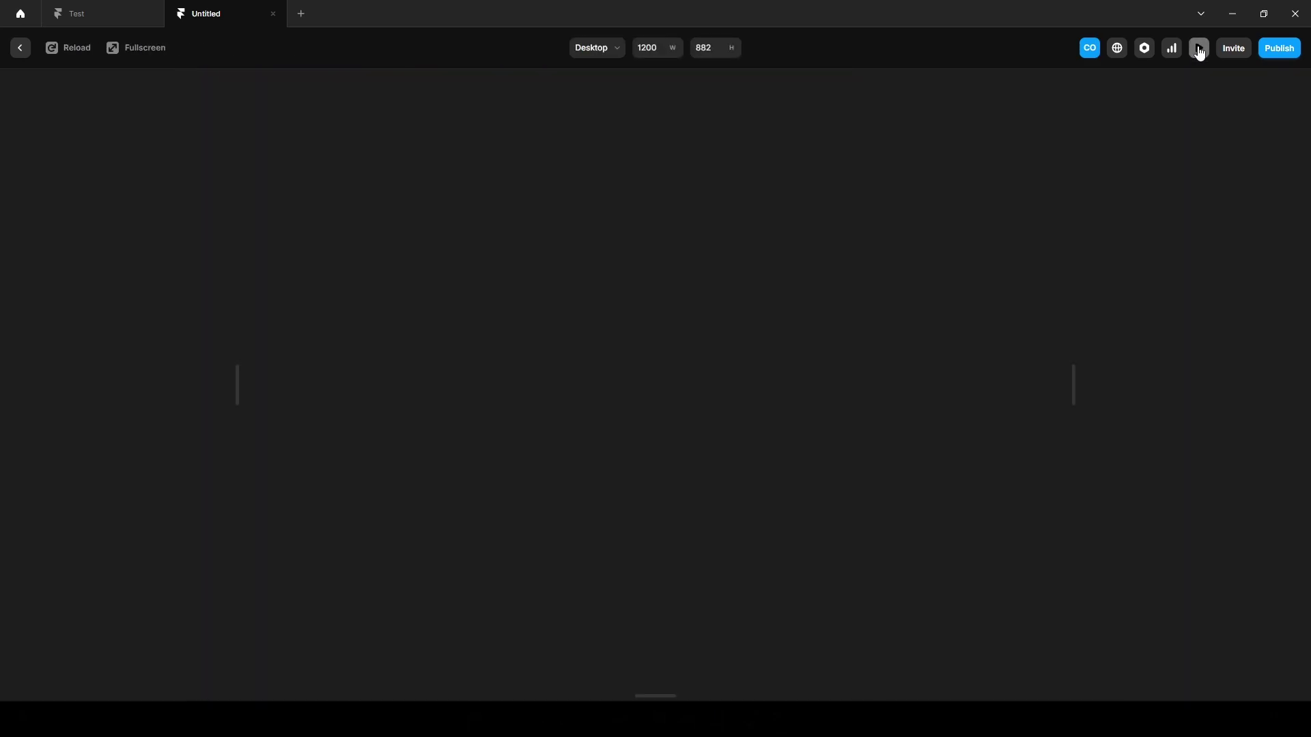
pyautogui.scroll(-5, 764, 341)
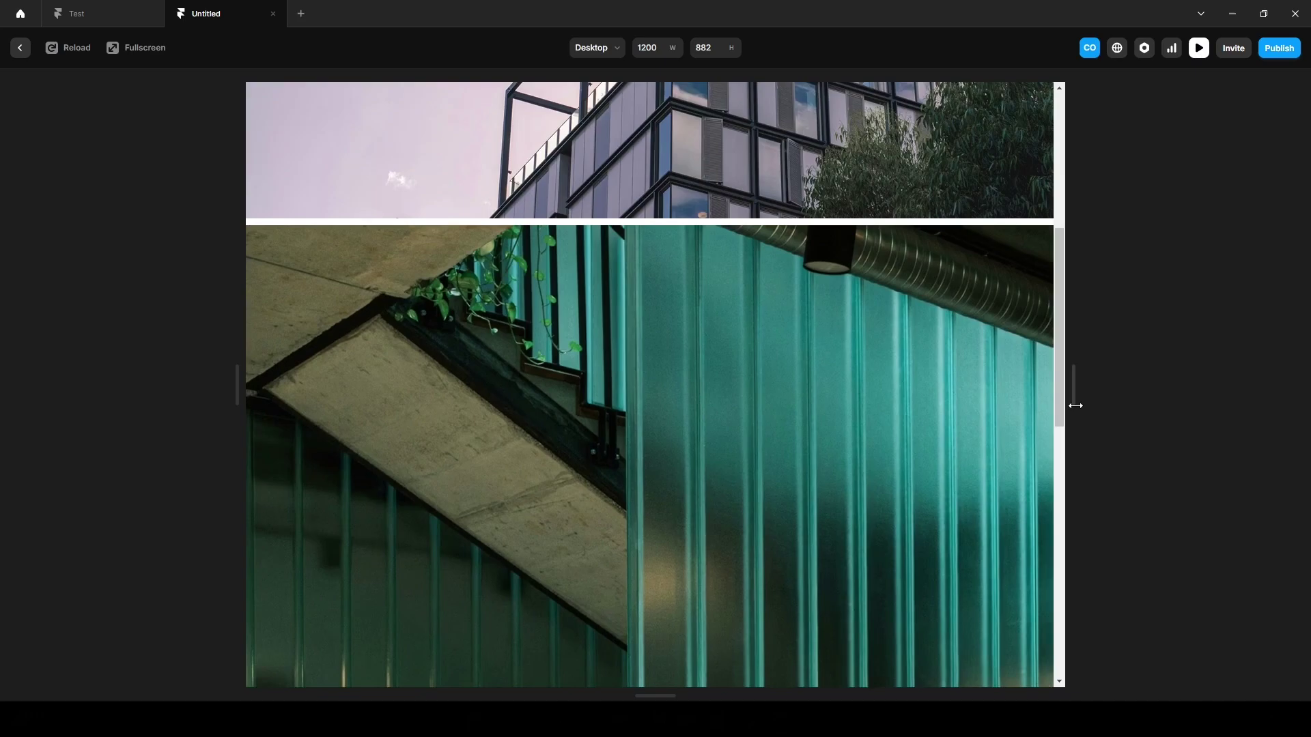
pyautogui.click(20, 48)
# Set the hover's Spring transition to time 1 and bounce 0.1
pyautogui.click(82, 262)
pyautogui.click(1221, 433)
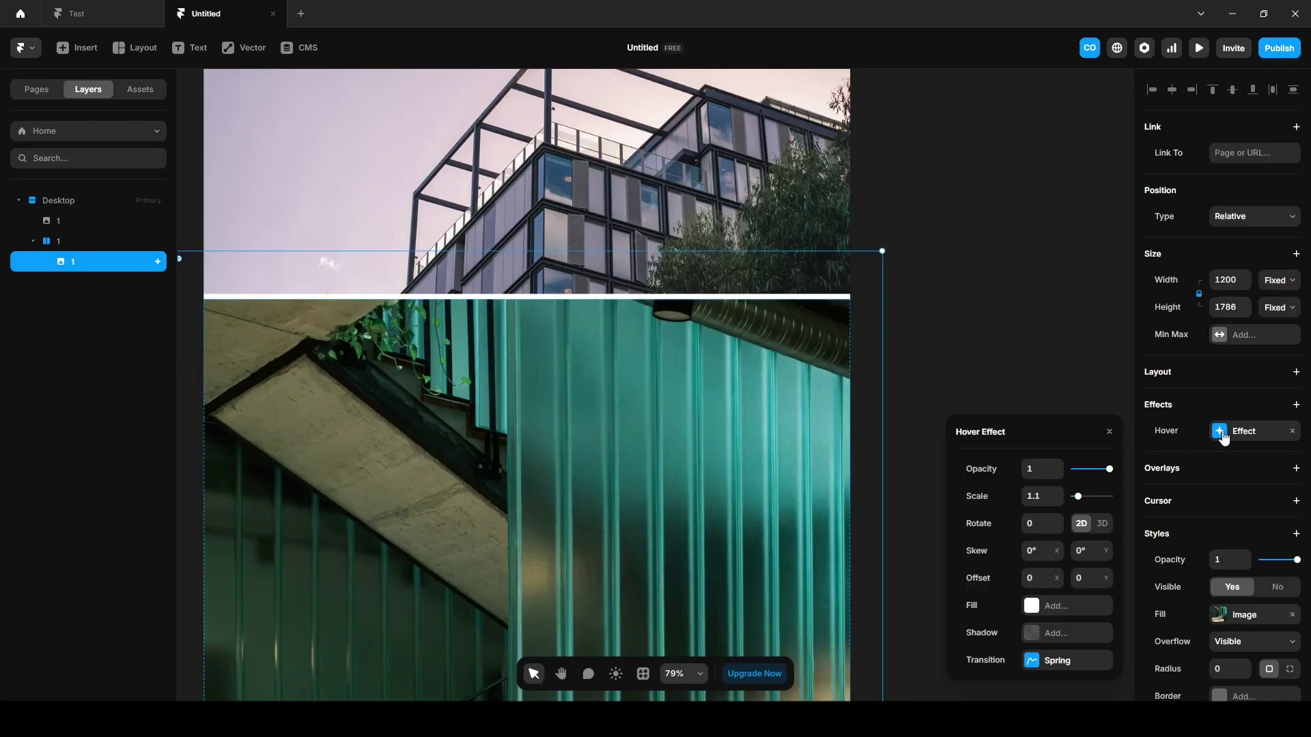
pyautogui.click(1051, 661)
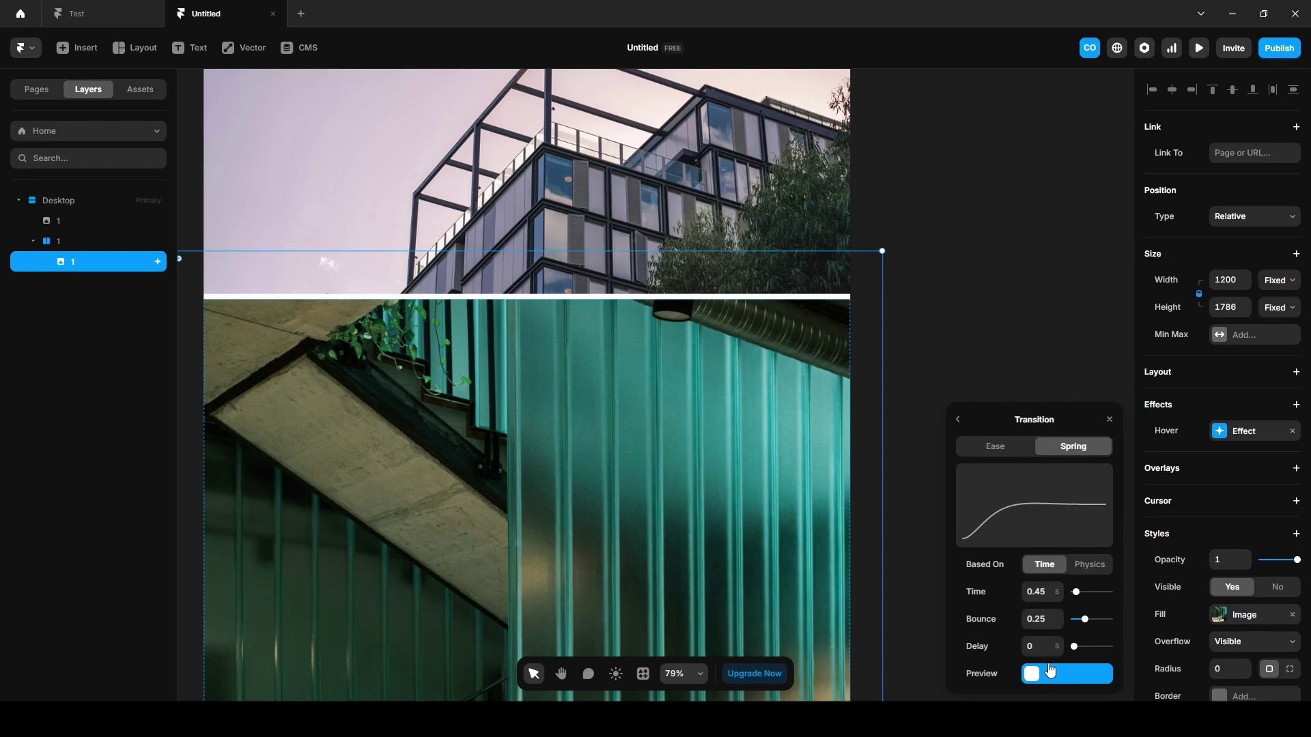
pyautogui.write('1')
pyautogui.click(1033, 620)
pyautogui.write('0.1')
pyautogui.click(1059, 296)
# Preview the page, scroll through it, and return to the editor
pyautogui.click(1200, 49)
pyautogui.scroll(-5, 795, 365)
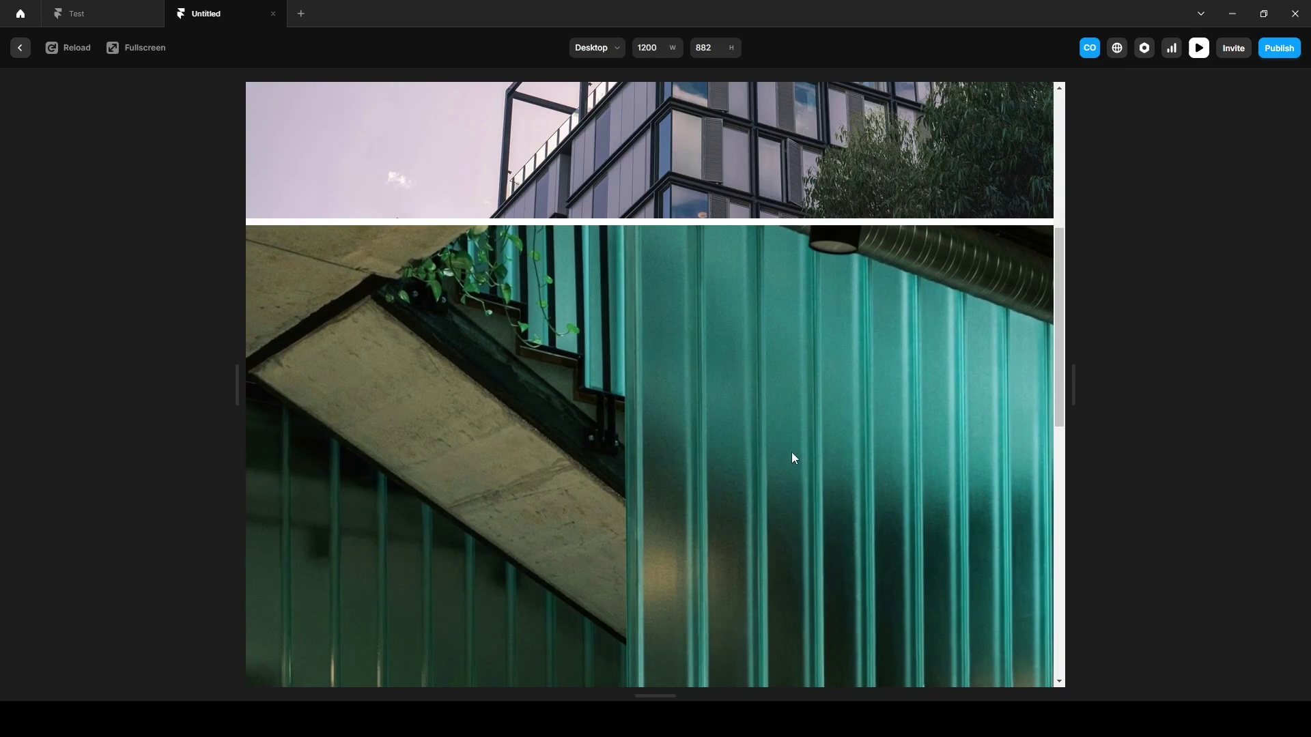
pyautogui.click(19, 47)
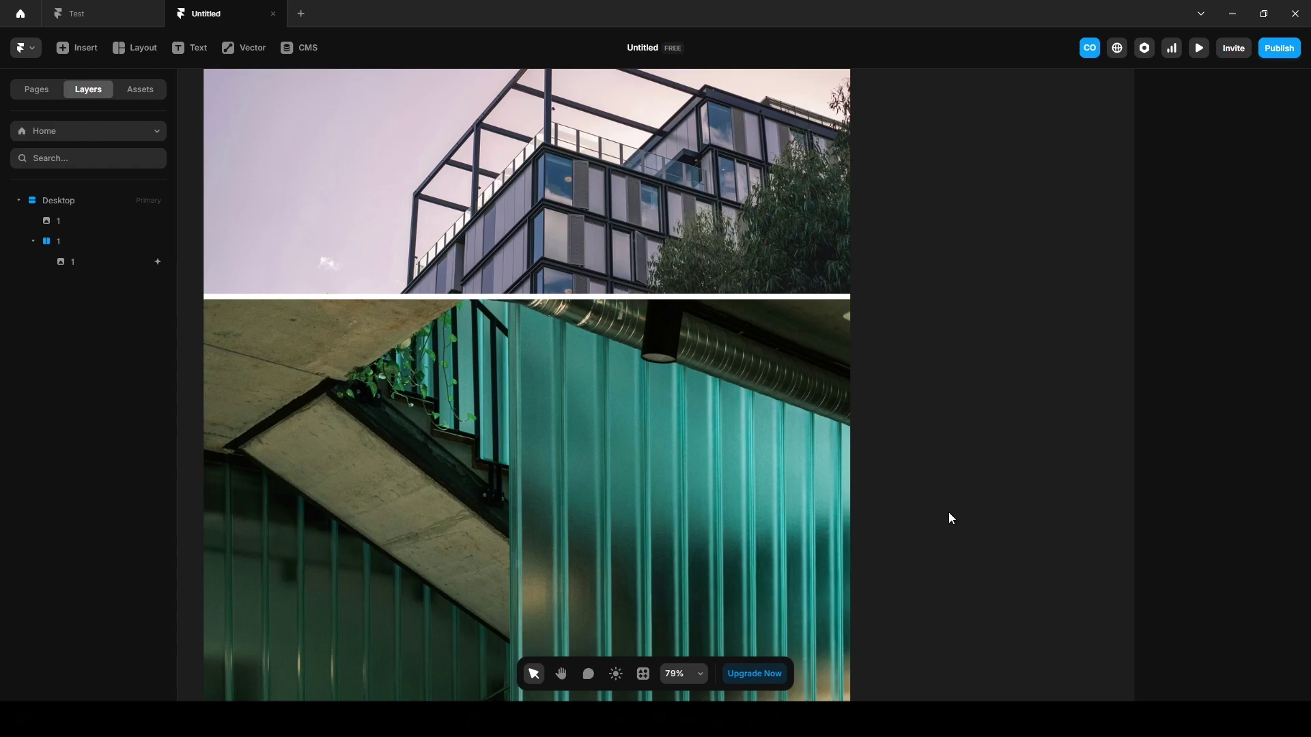
# Wrap the staircase stack in a new parent stack named 'Image box'
pyautogui.click(66, 242)
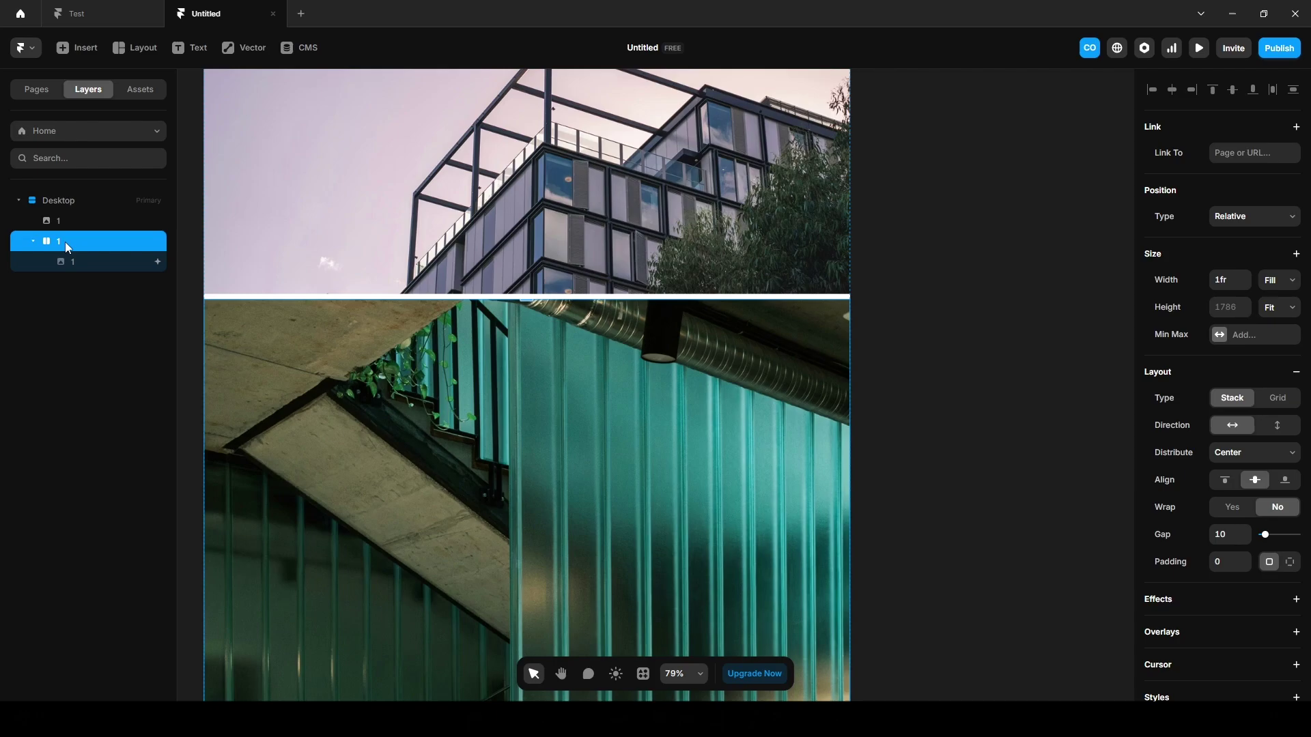
pyautogui.hotkey('ctrl', 'Return')
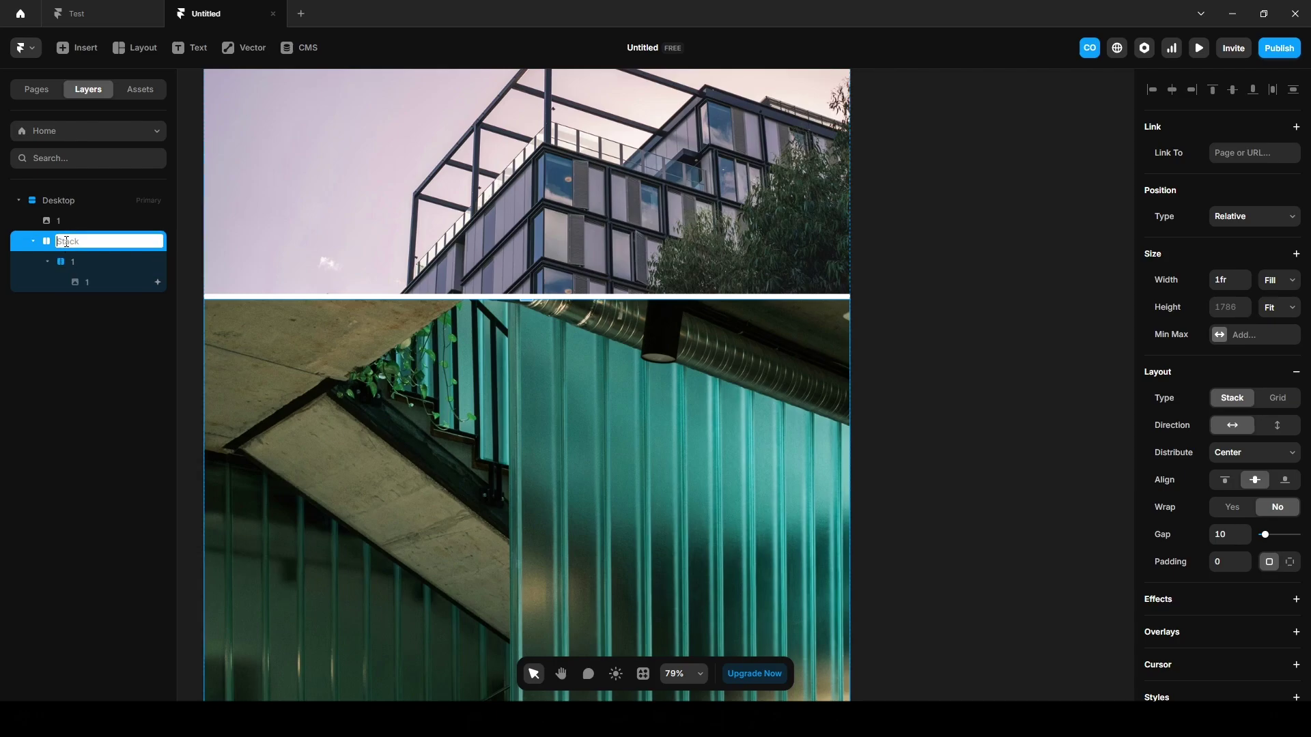
pyautogui.write('Image box')
pyautogui.press('Return')
pyautogui.hotkey('shift', '1')
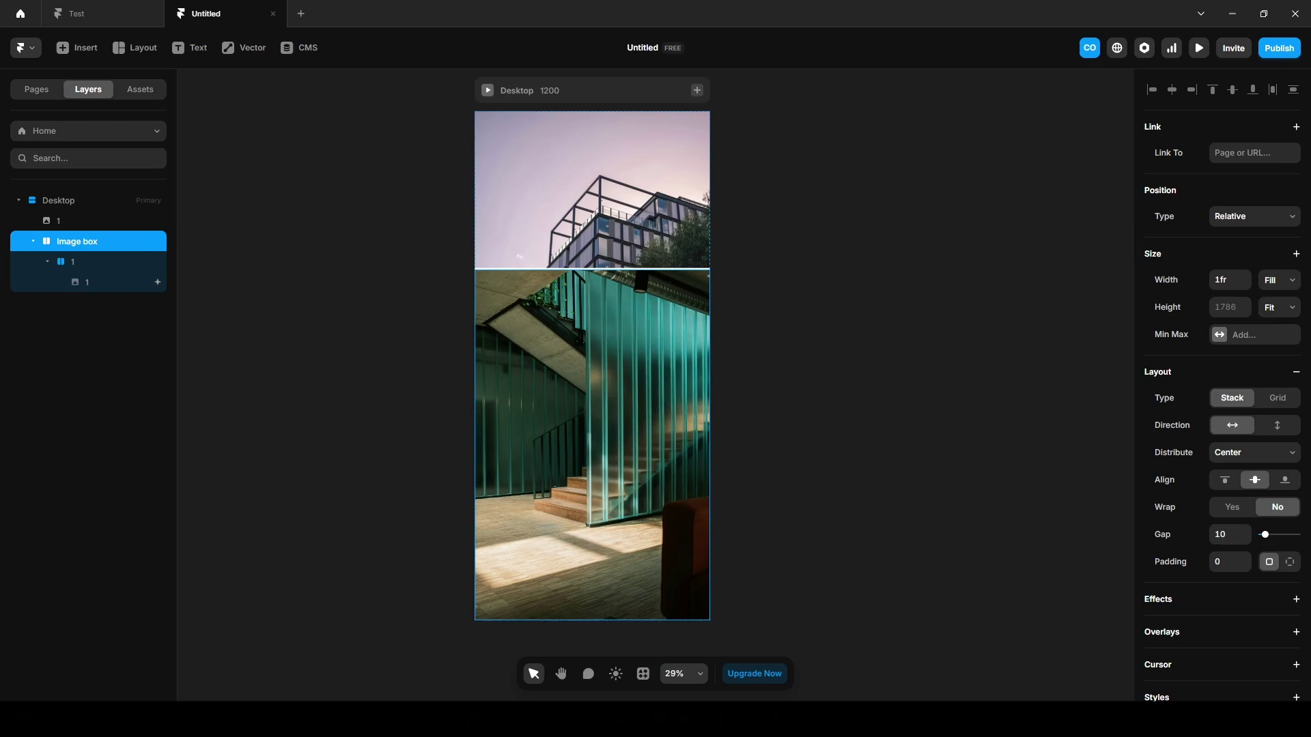
# Add the interior photo 2.png into the Image box and set Desktop overflow to Visible
pyautogui.moveTo(1037, 505); pyautogui.dragTo(878, 464)
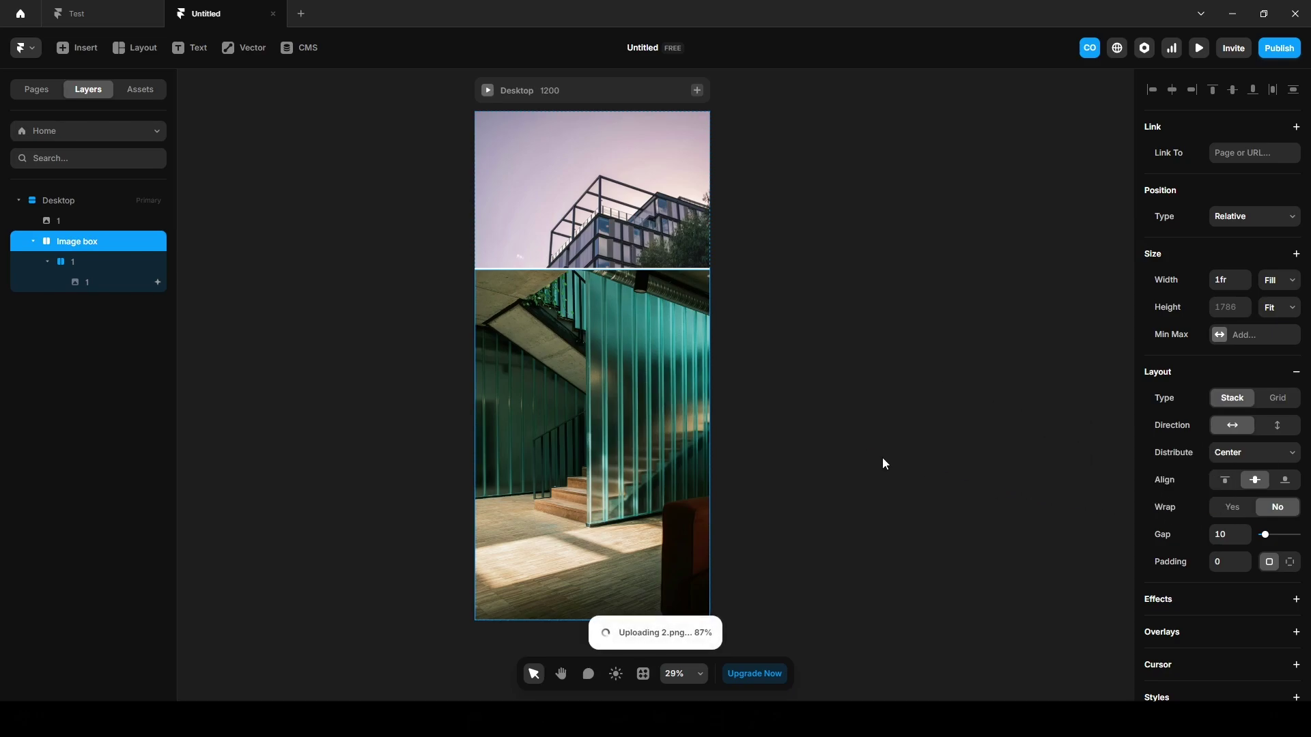
pyautogui.moveTo(44, 301); pyautogui.dragTo(79, 242)
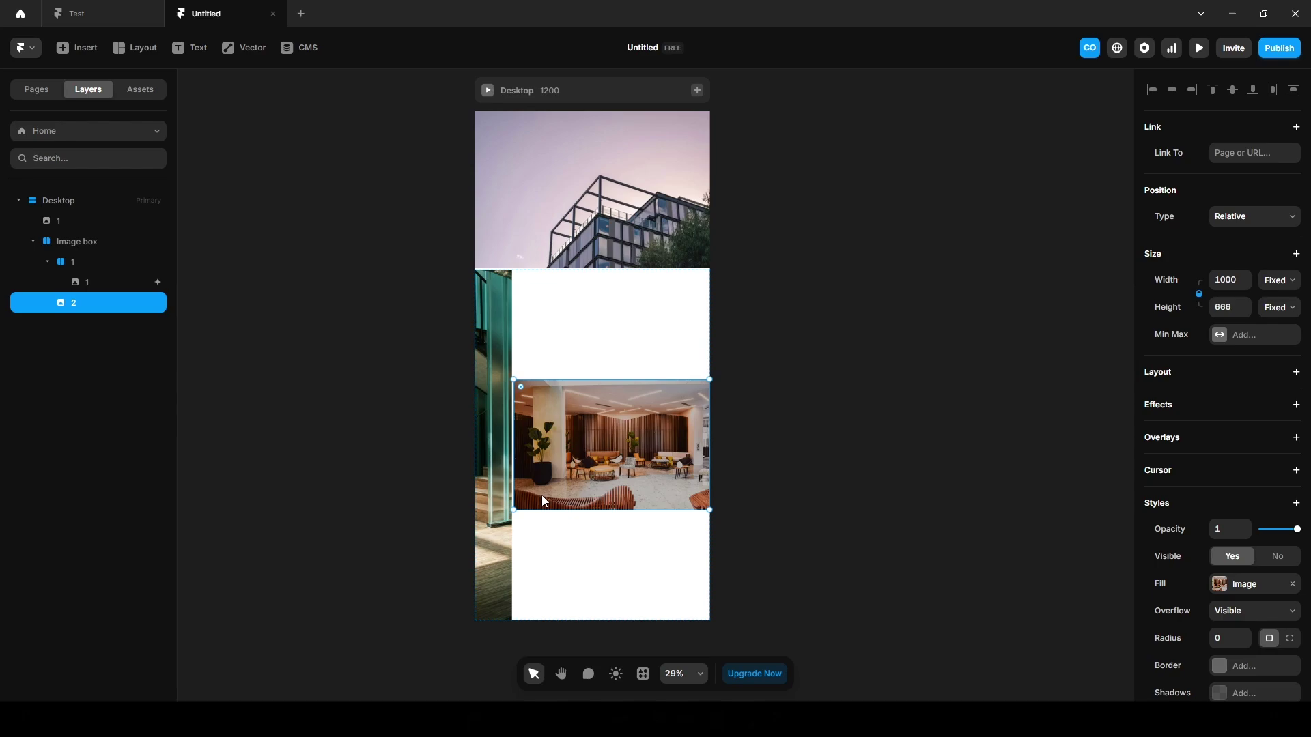
pyautogui.click(88, 246)
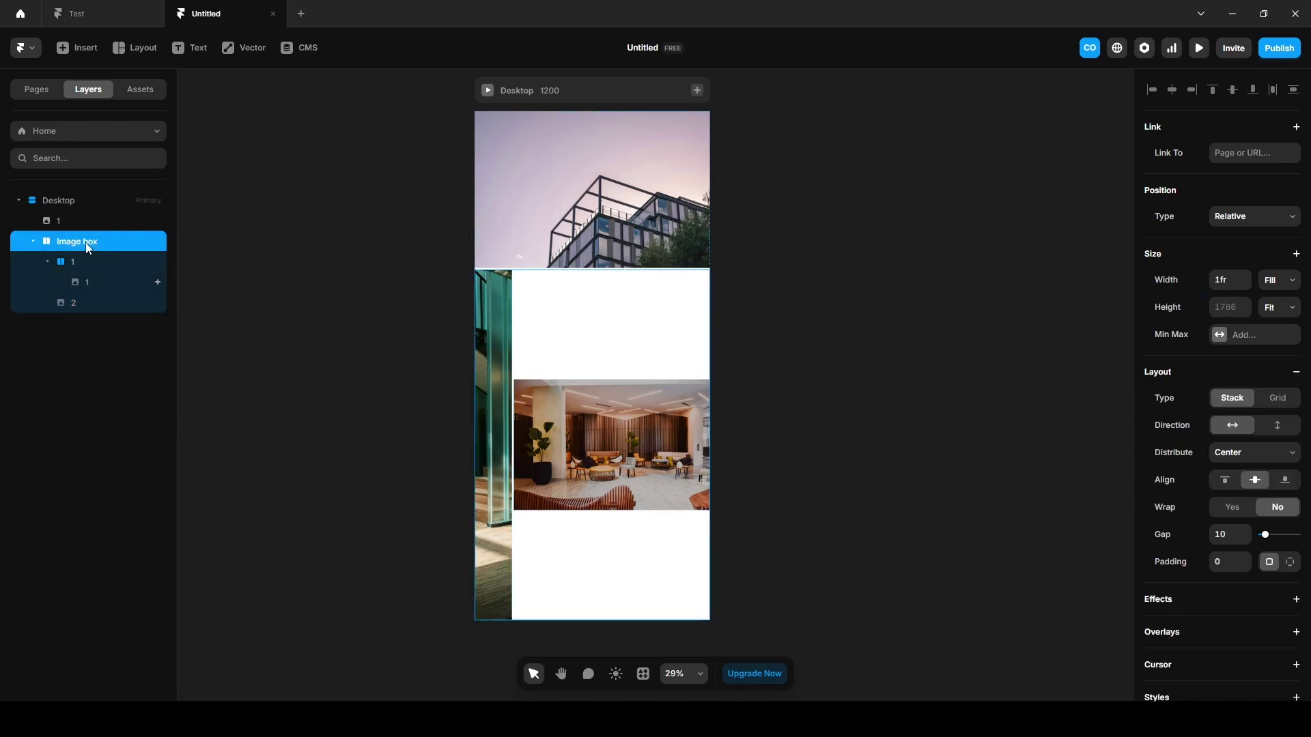
pyautogui.keyDown('shift'); pyautogui.click(71, 199); pyautogui.keyUp('shift')
pyautogui.scroll(-2, 1235, 614)
pyautogui.click(1238, 617)
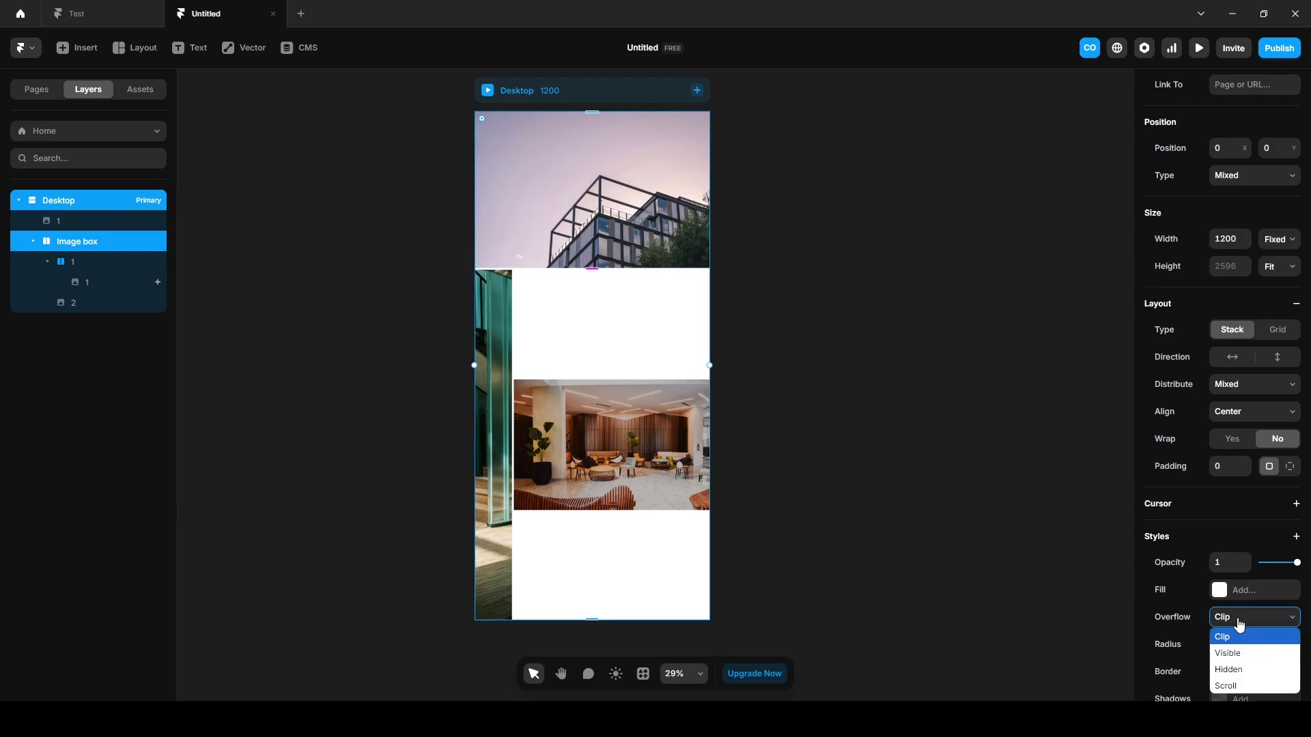
pyautogui.click(1229, 654)
# Wrap the interior photo in its own stack and set both stacks' width to Fit Content
pyautogui.click(83, 307)
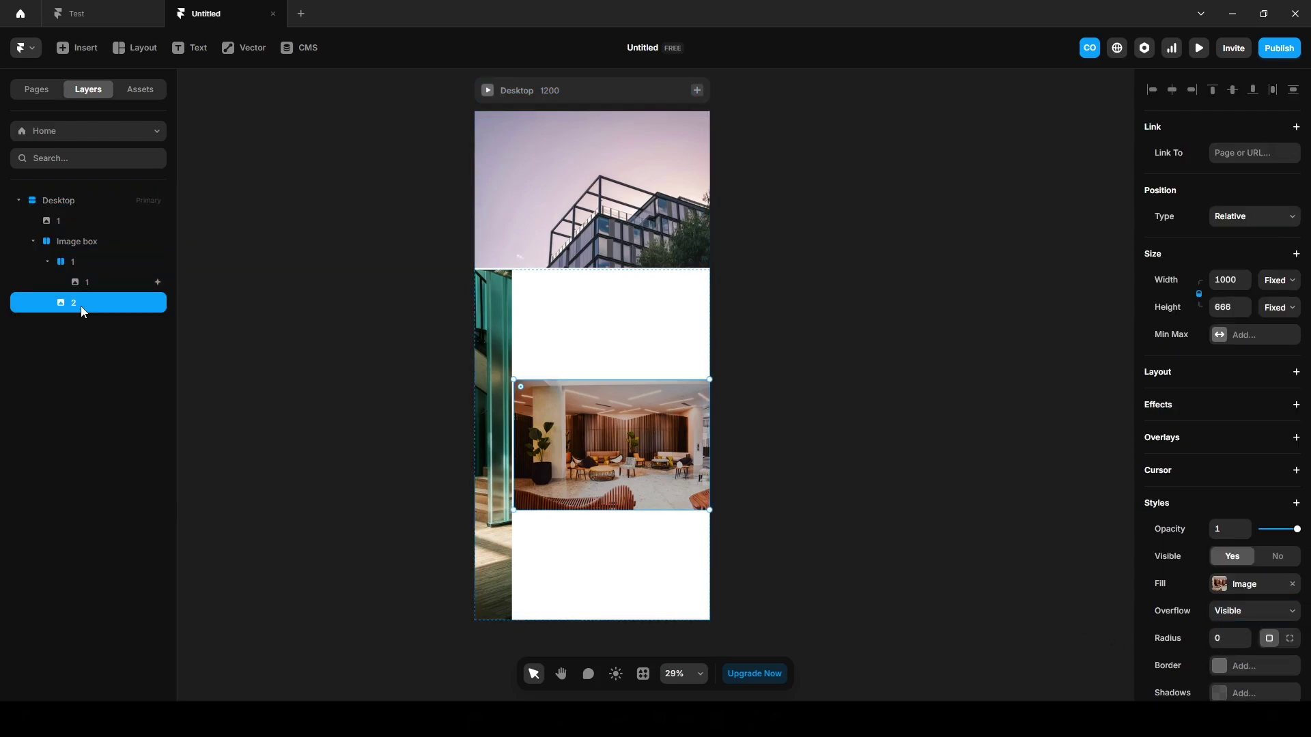
pyautogui.hotkey('ctrl', 'Return')
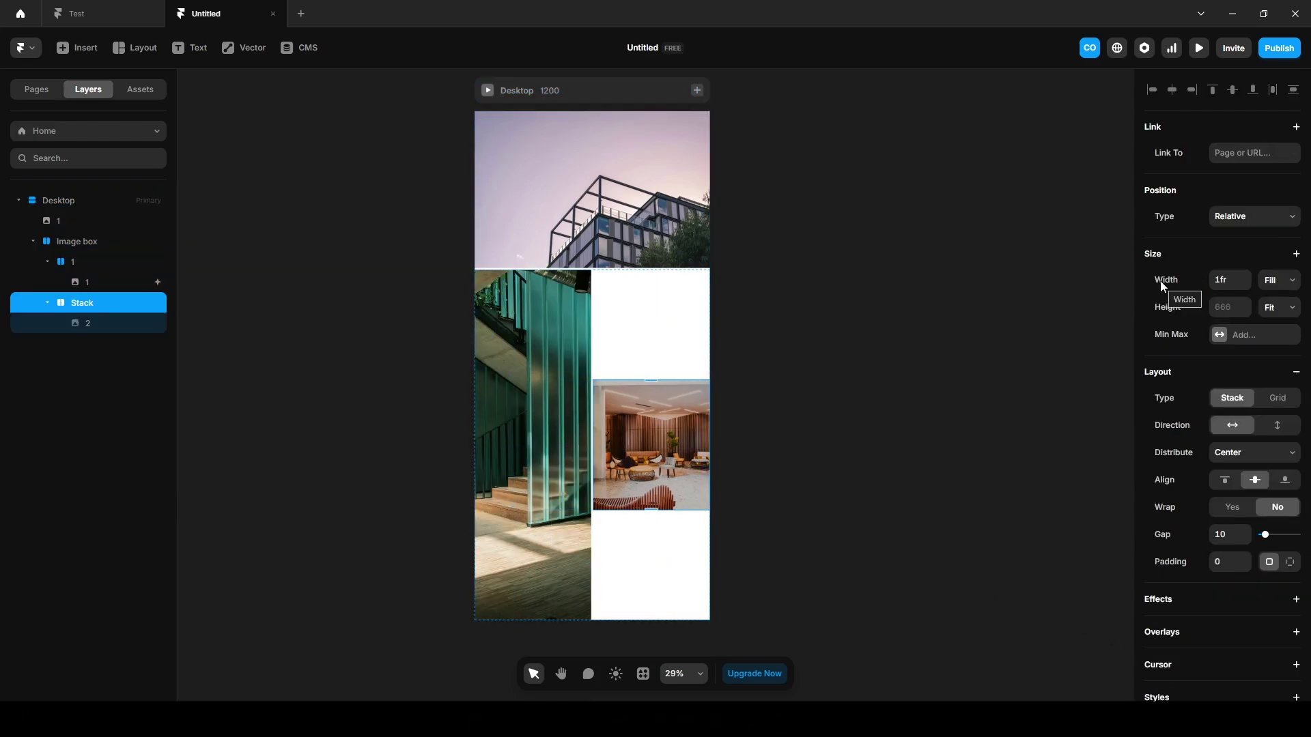
pyautogui.click(1279, 280)
pyautogui.click(1270, 348)
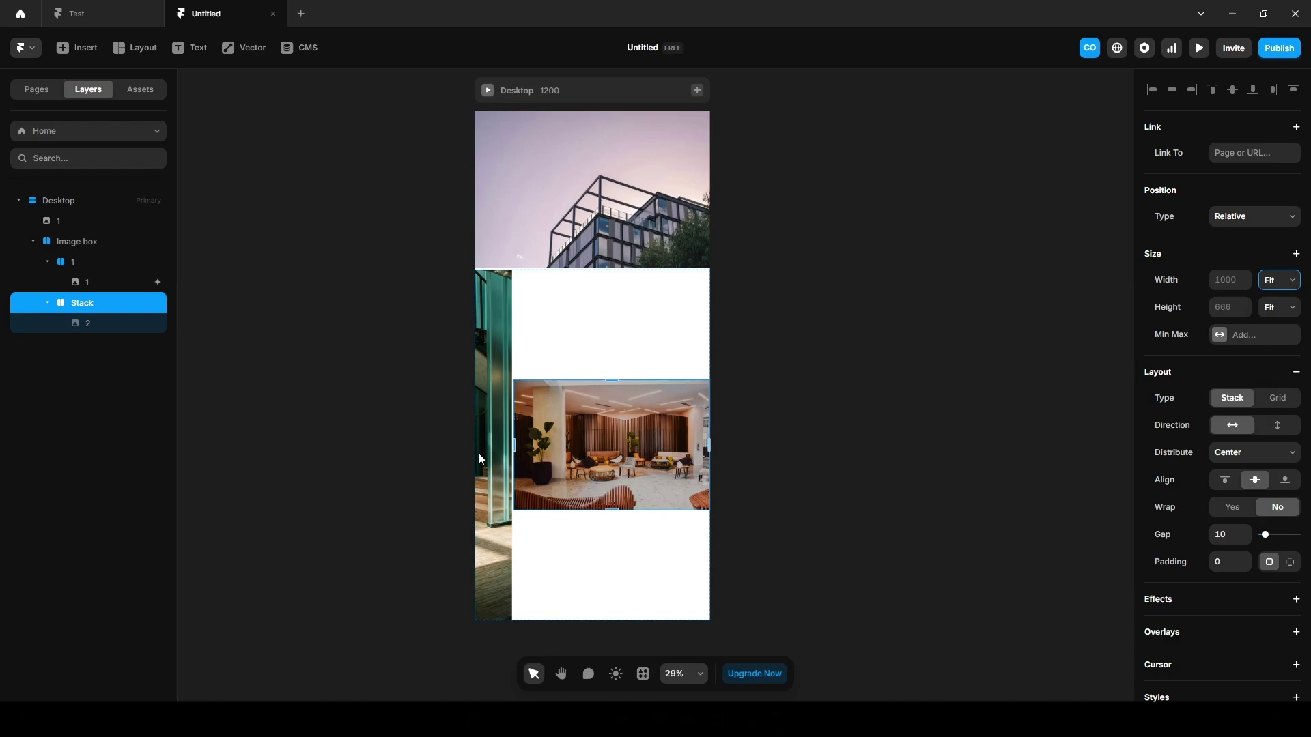
pyautogui.click(54, 262)
pyautogui.click(1278, 280)
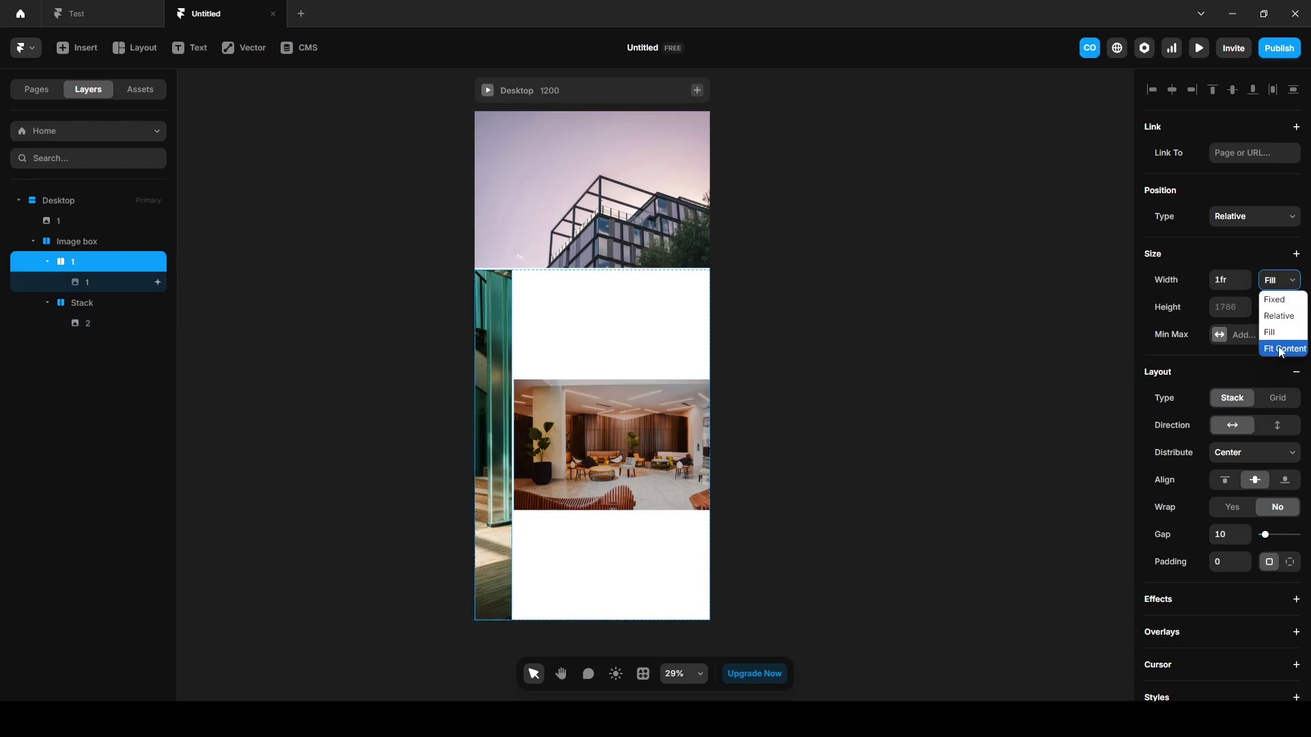
pyautogui.click(1281, 349)
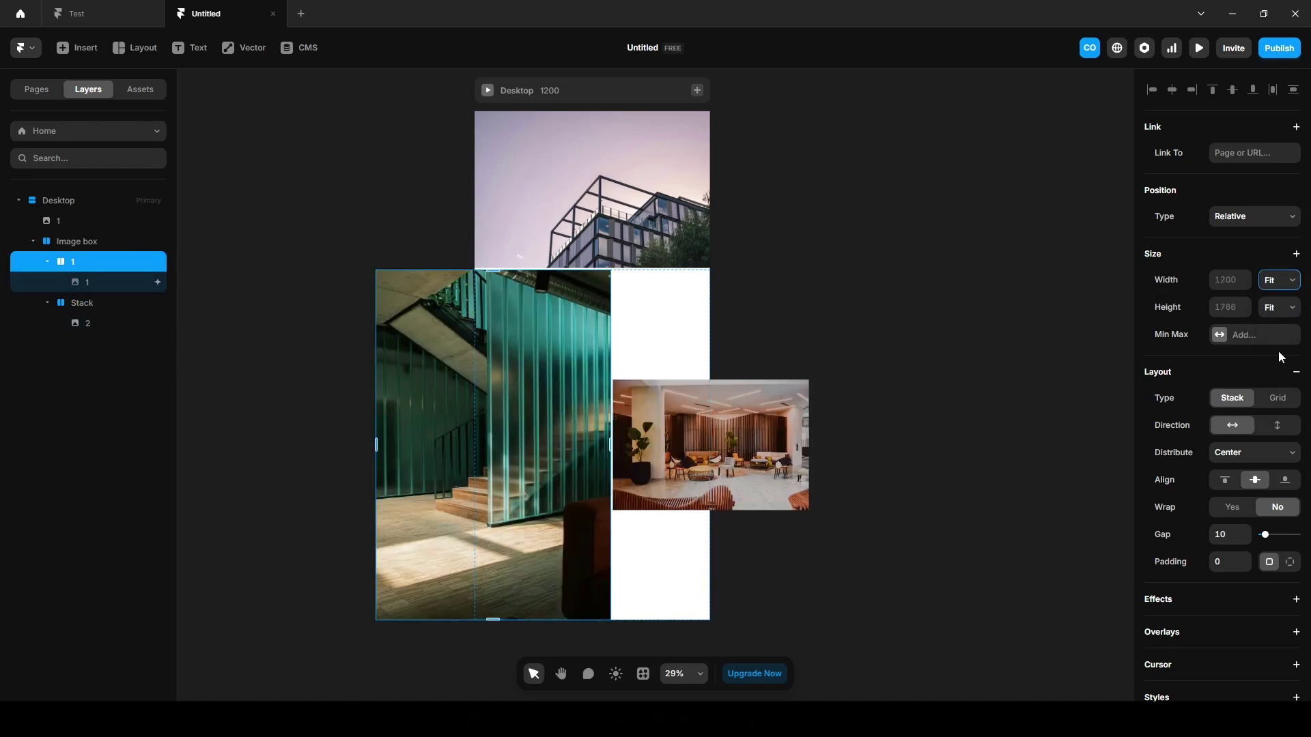
# Set the Image box's distribution to Start
pyautogui.click(75, 243)
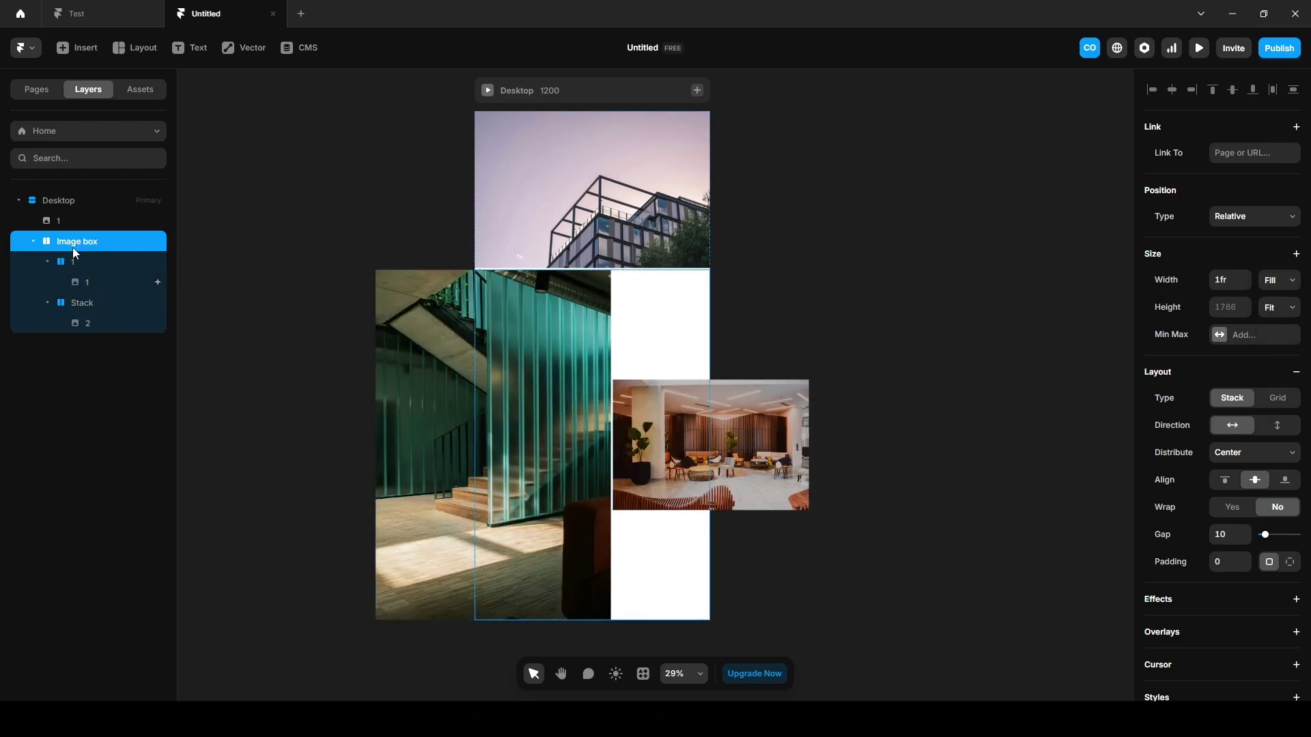
pyautogui.click(1233, 453)
pyautogui.click(1225, 473)
pyautogui.press('Escape')
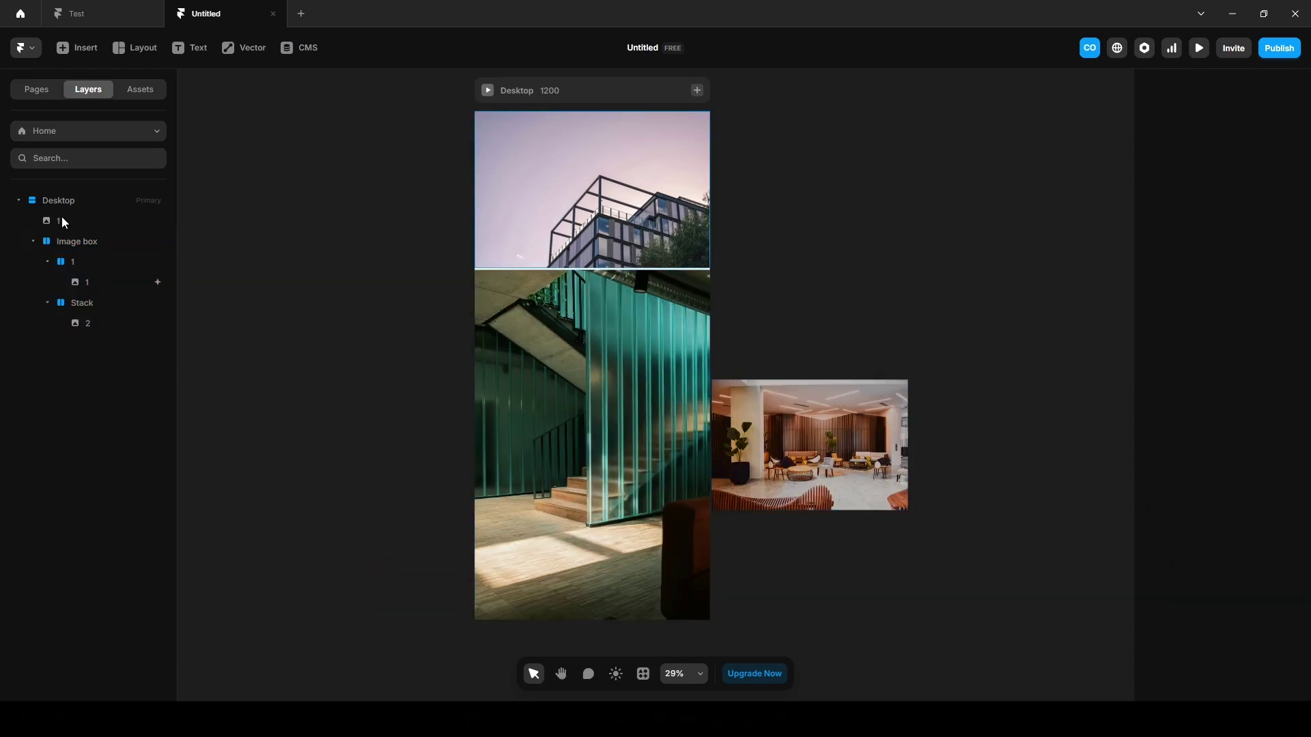
pyautogui.click(63, 220)
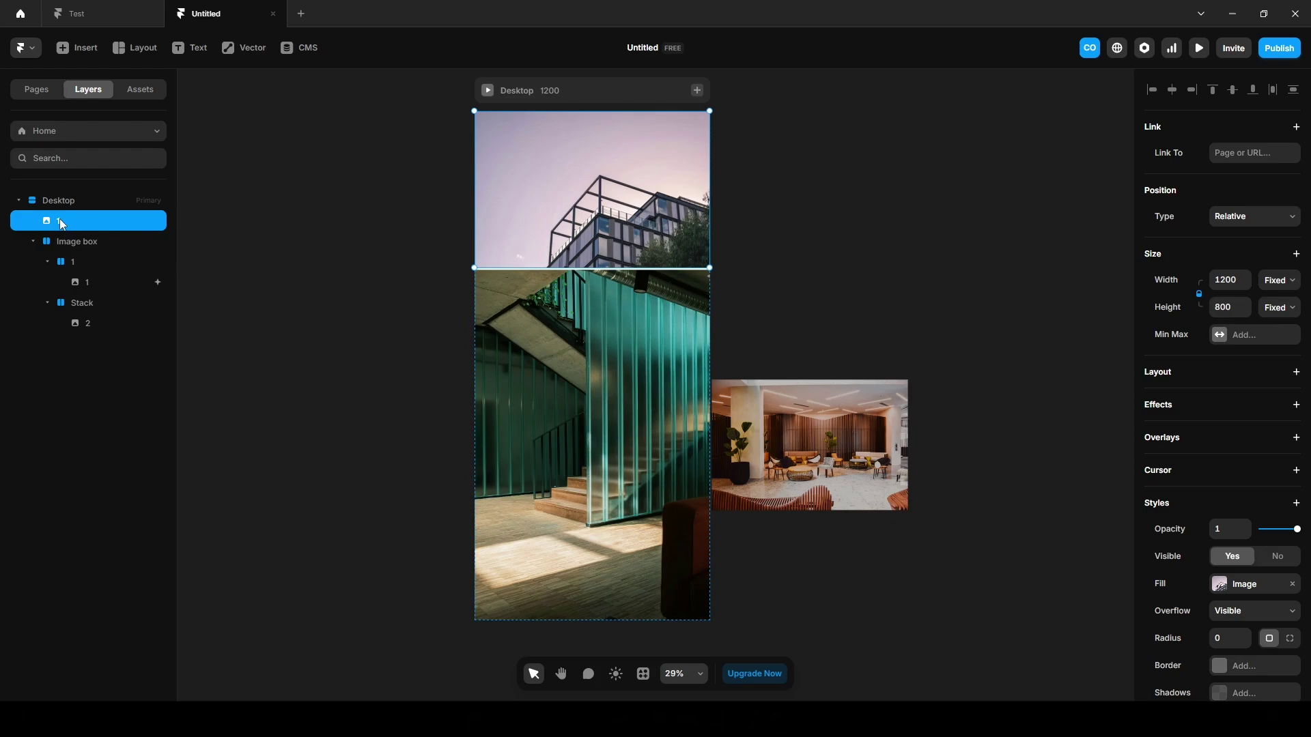
# Rename the top image 'Hero' and wrap it with the Image box in a stack named 'Container'
pyautogui.doubleClick(60, 219)
pyautogui.write('Hero')
pyautogui.press('Return')
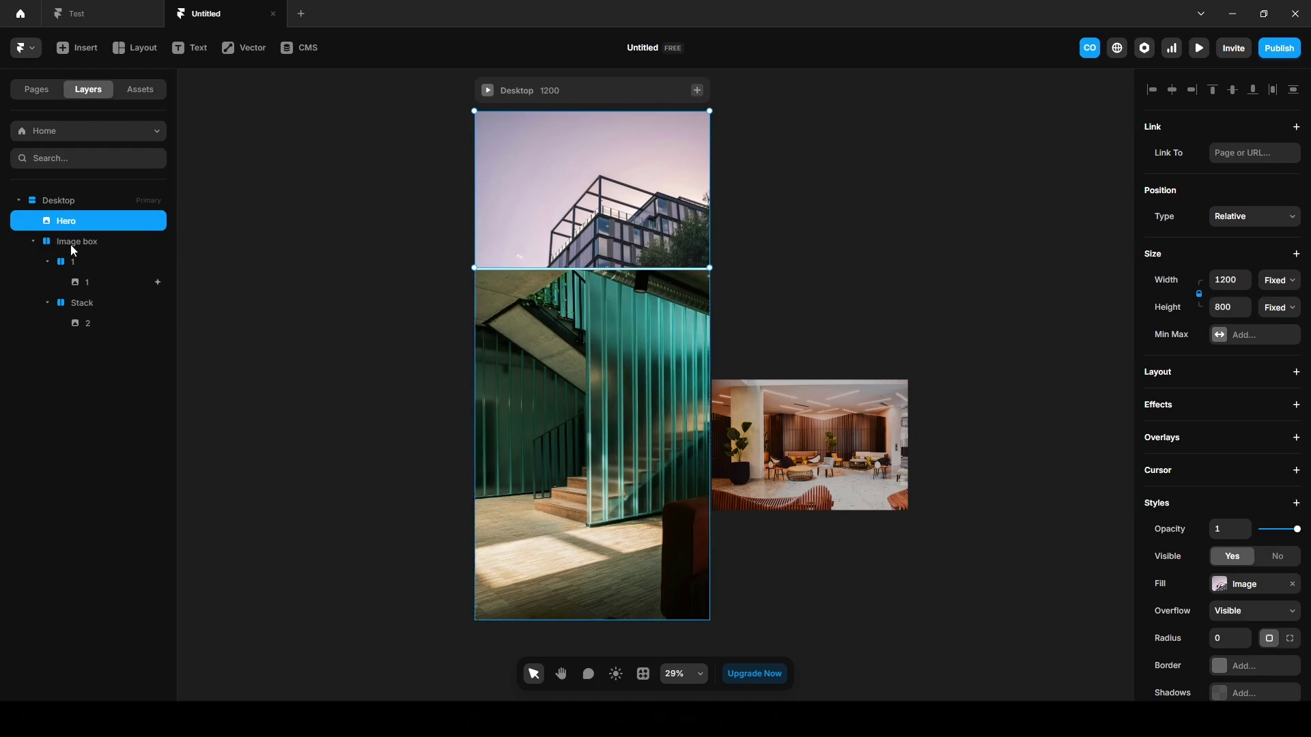
pyautogui.keyDown('shift'); pyautogui.click(75, 245); pyautogui.keyUp('shift')
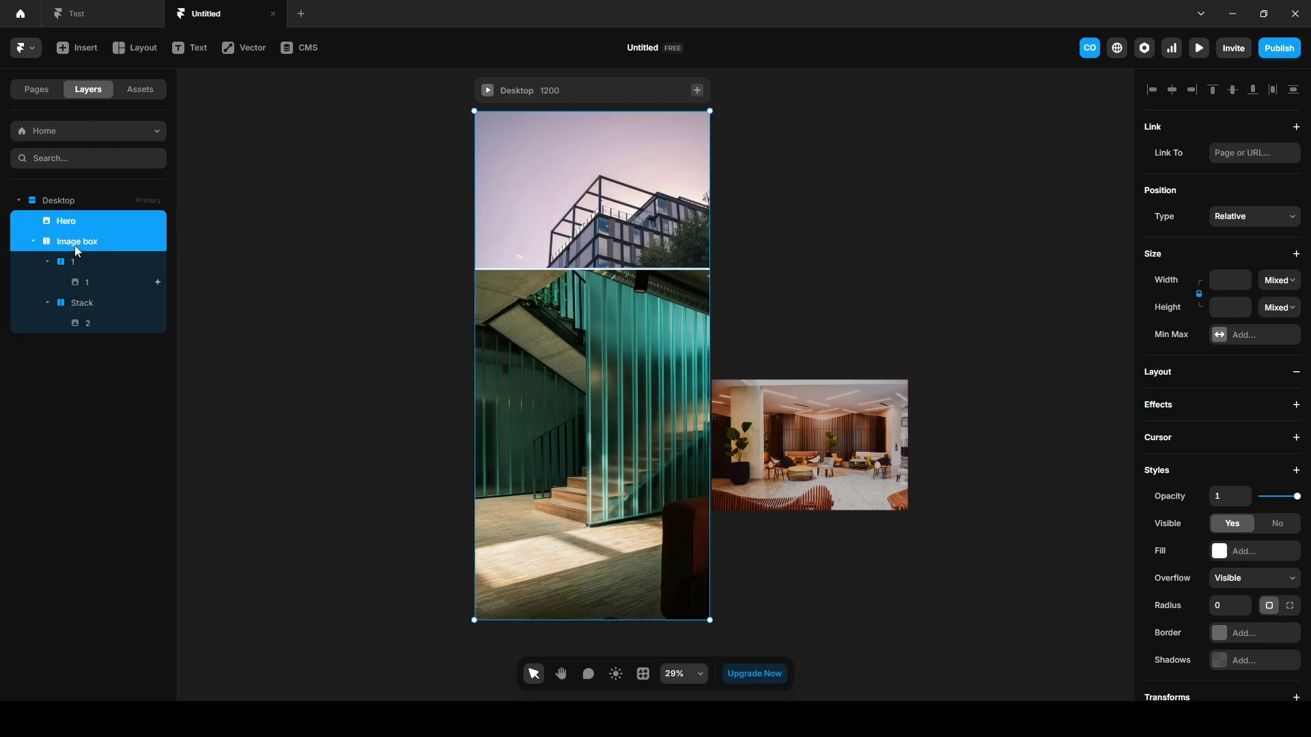
pyautogui.hotkey('ctrl', 'Return')
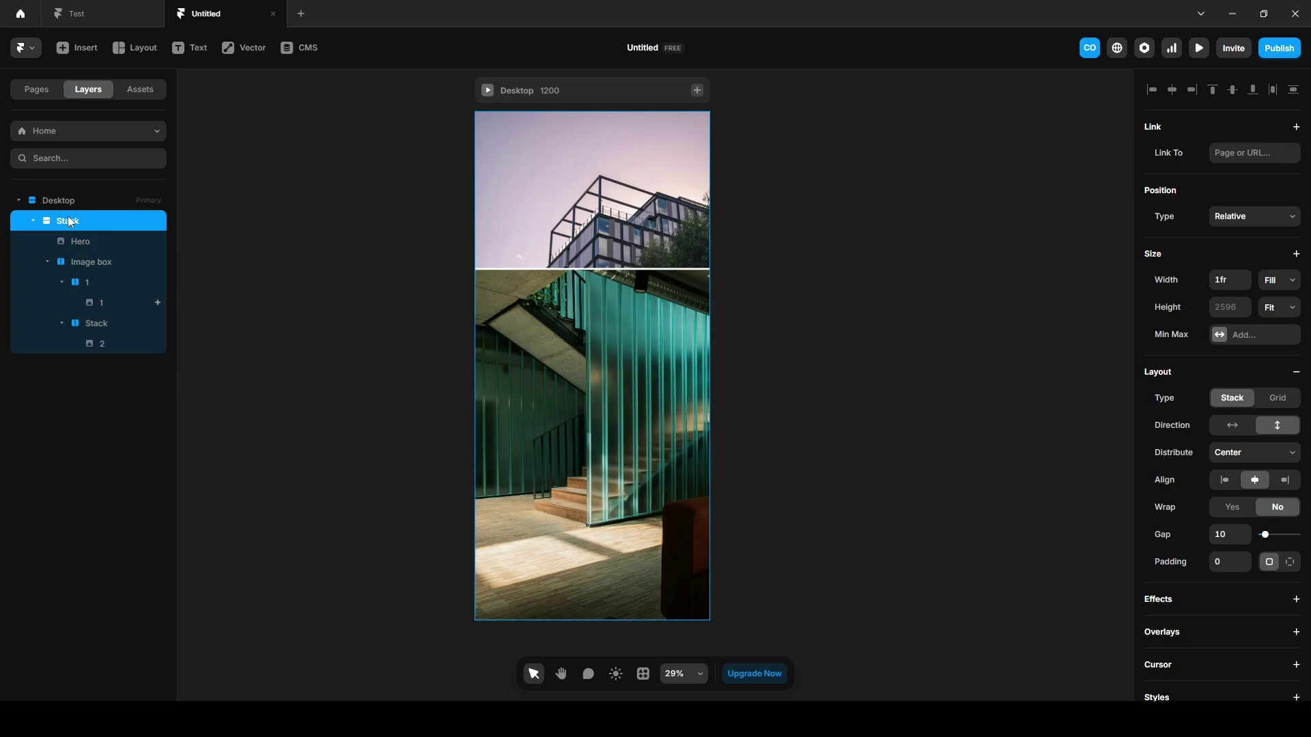
pyautogui.doubleClick(68, 217)
pyautogui.write('Cont')
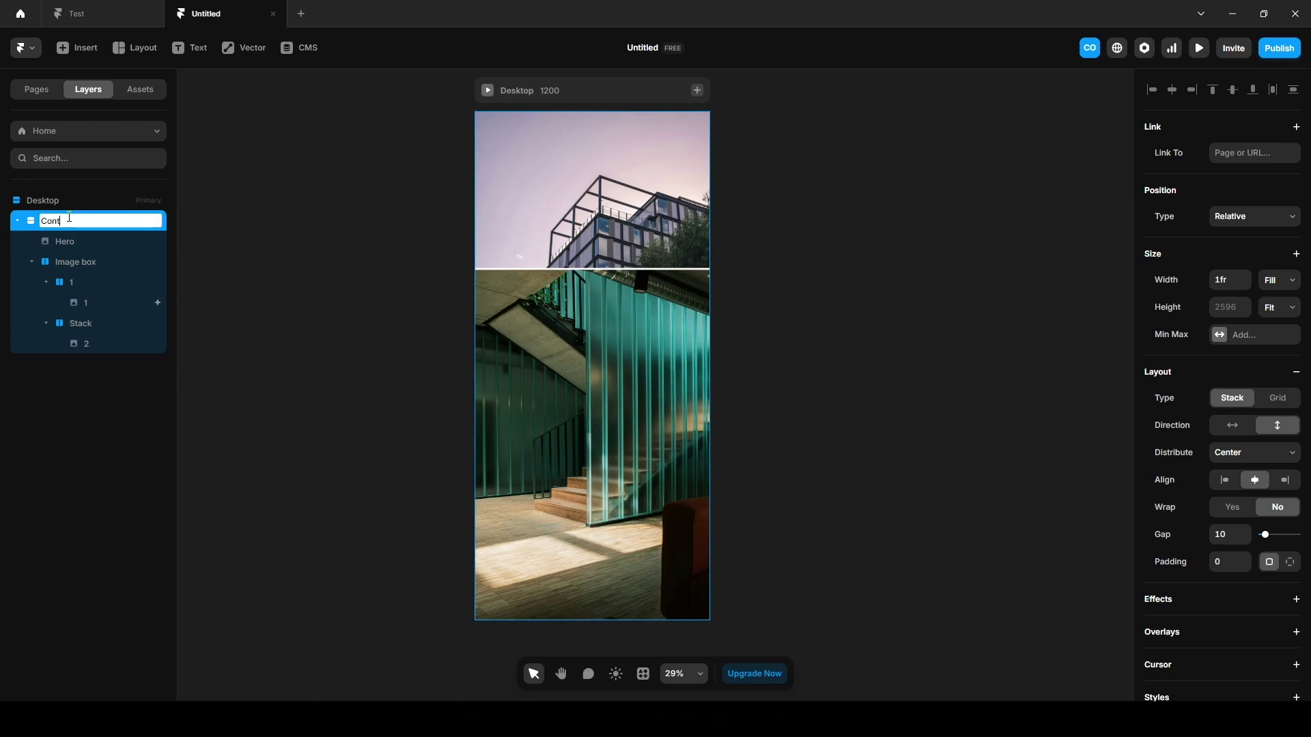
pyautogui.write('ainer')
pyautogui.press('Return')
# Set the Container's overflow to Visible and its direction to horizontal
pyautogui.scroll(-3, 1218, 512)
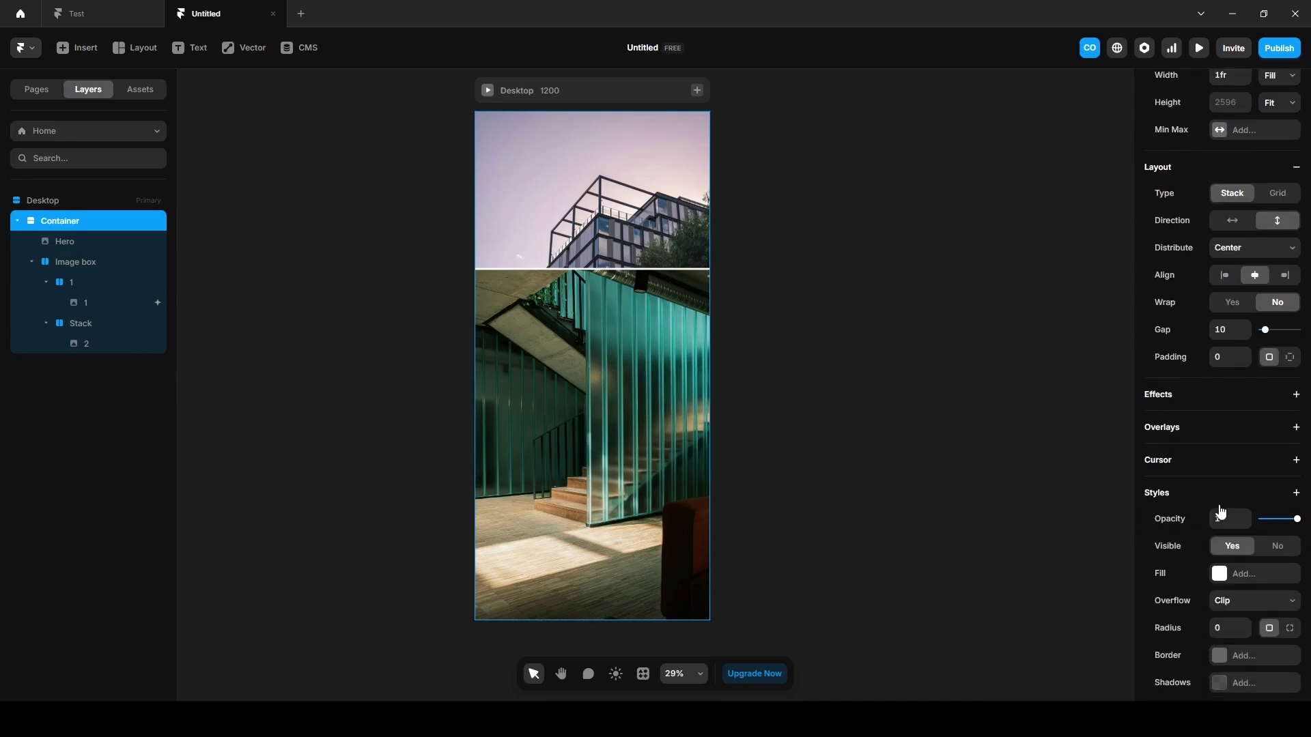
pyautogui.click(1232, 604)
pyautogui.click(1228, 634)
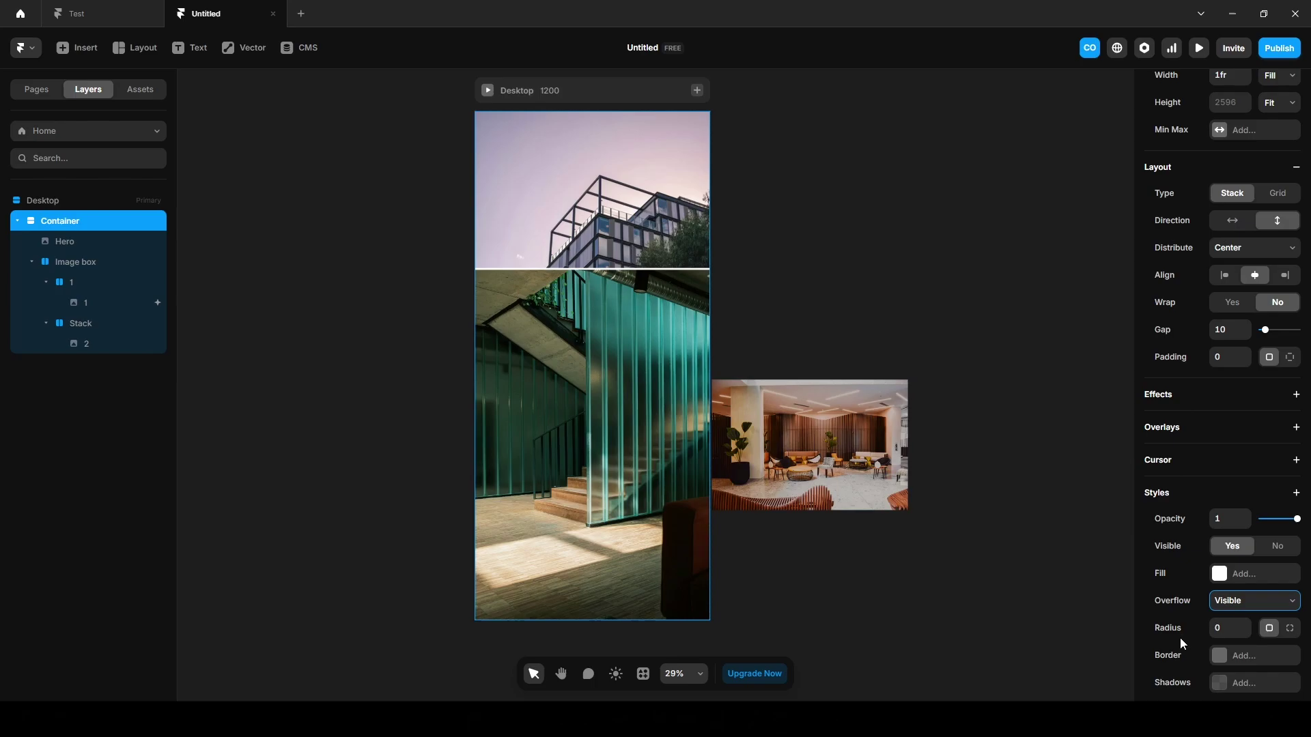
pyautogui.click(1232, 220)
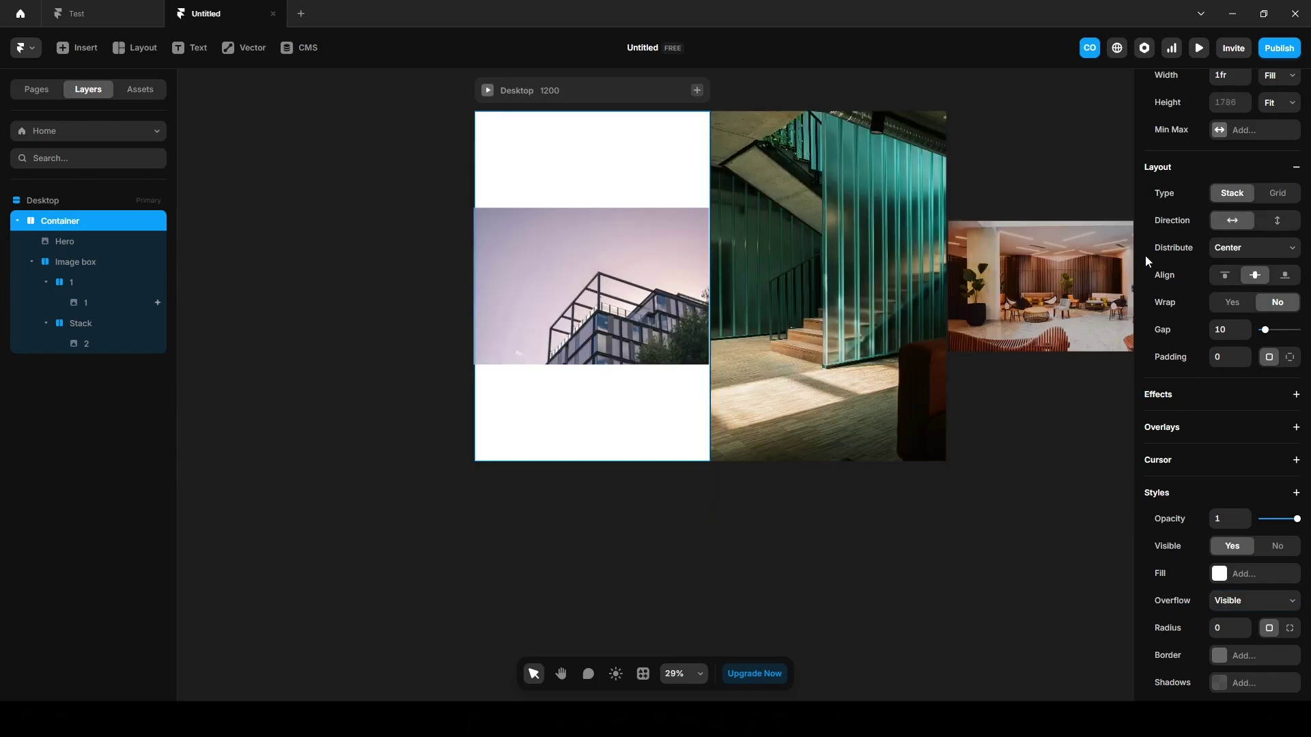
pyautogui.click(809, 330)
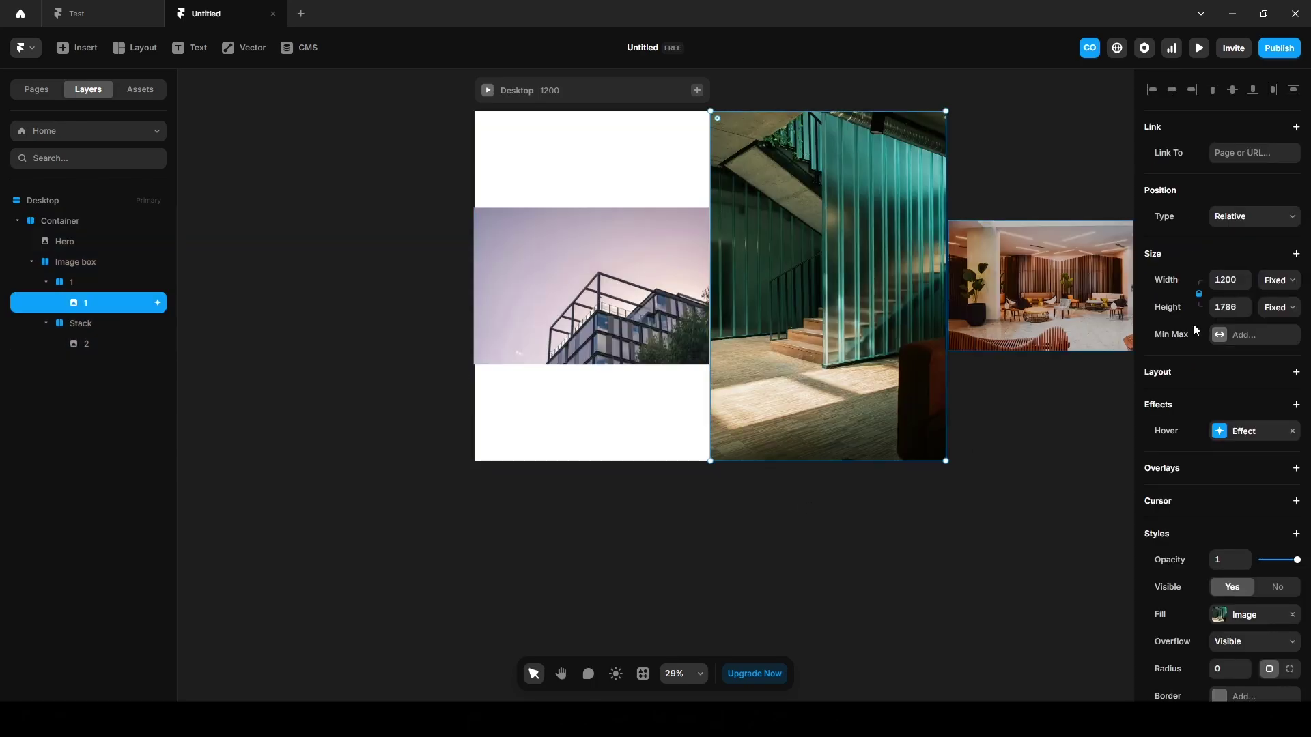
pyautogui.click(1226, 309)
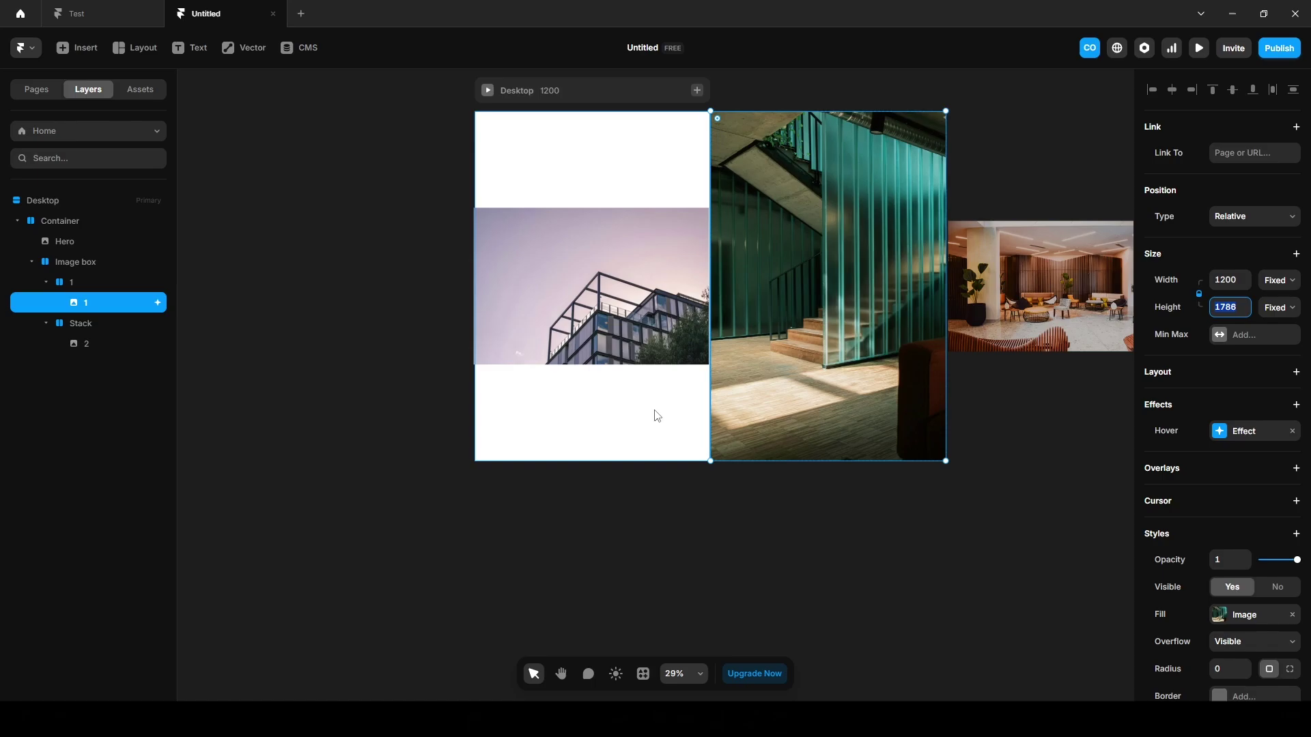
# Set the staircase image height to 600 and bottom-align the Image box and Container
pyautogui.write('600')
pyautogui.press('Return')
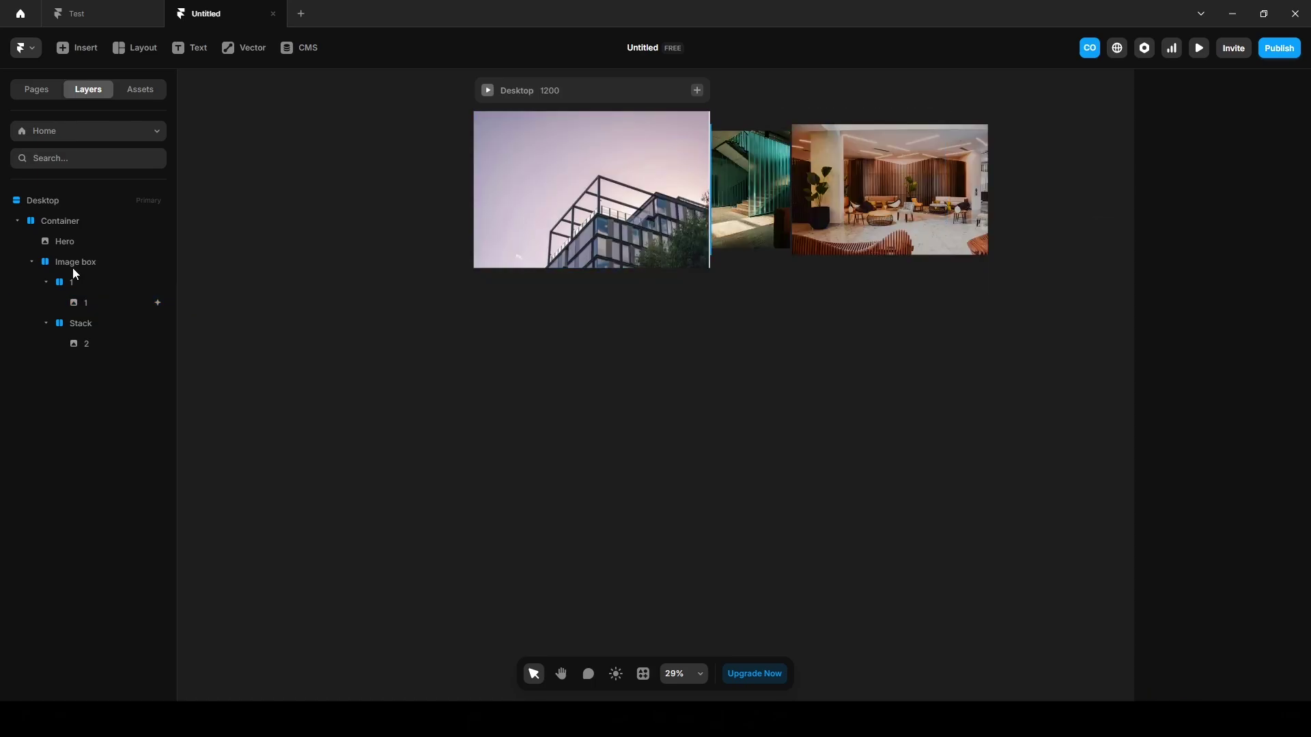
pyautogui.click(74, 265)
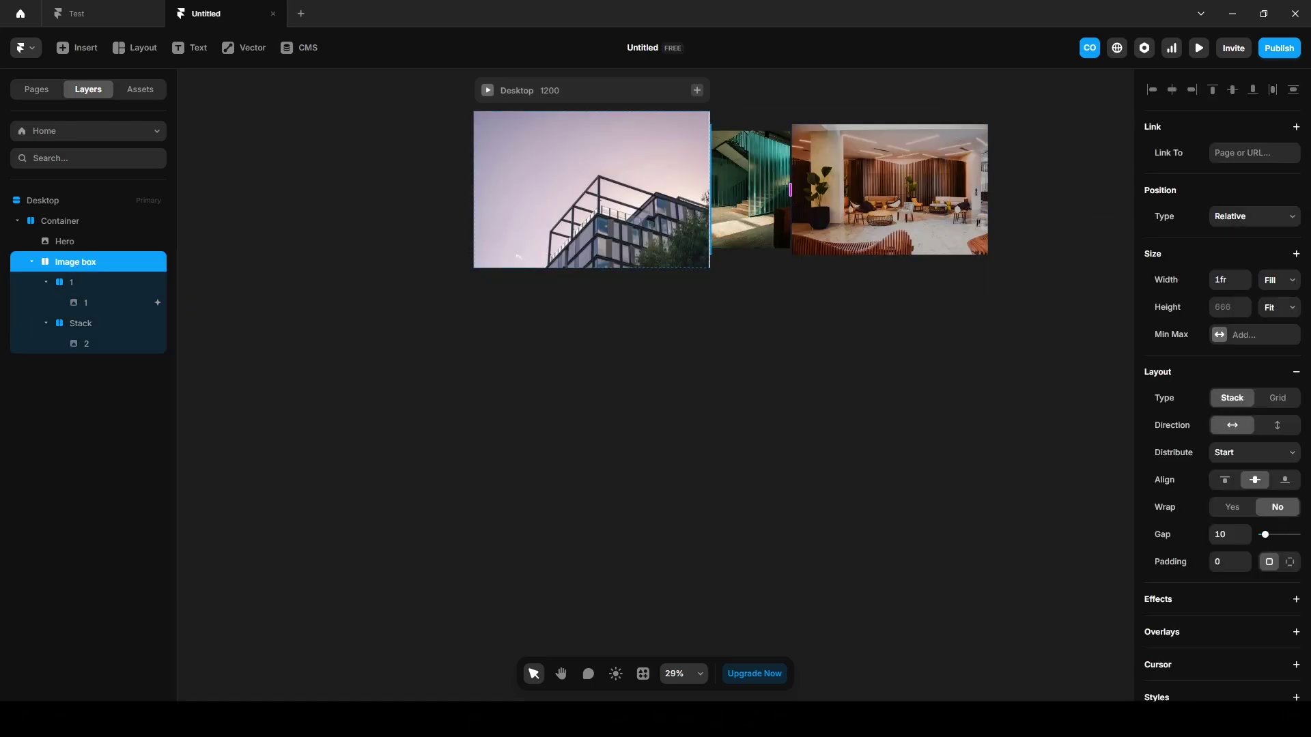
pyautogui.click(1285, 482)
pyautogui.click(117, 365)
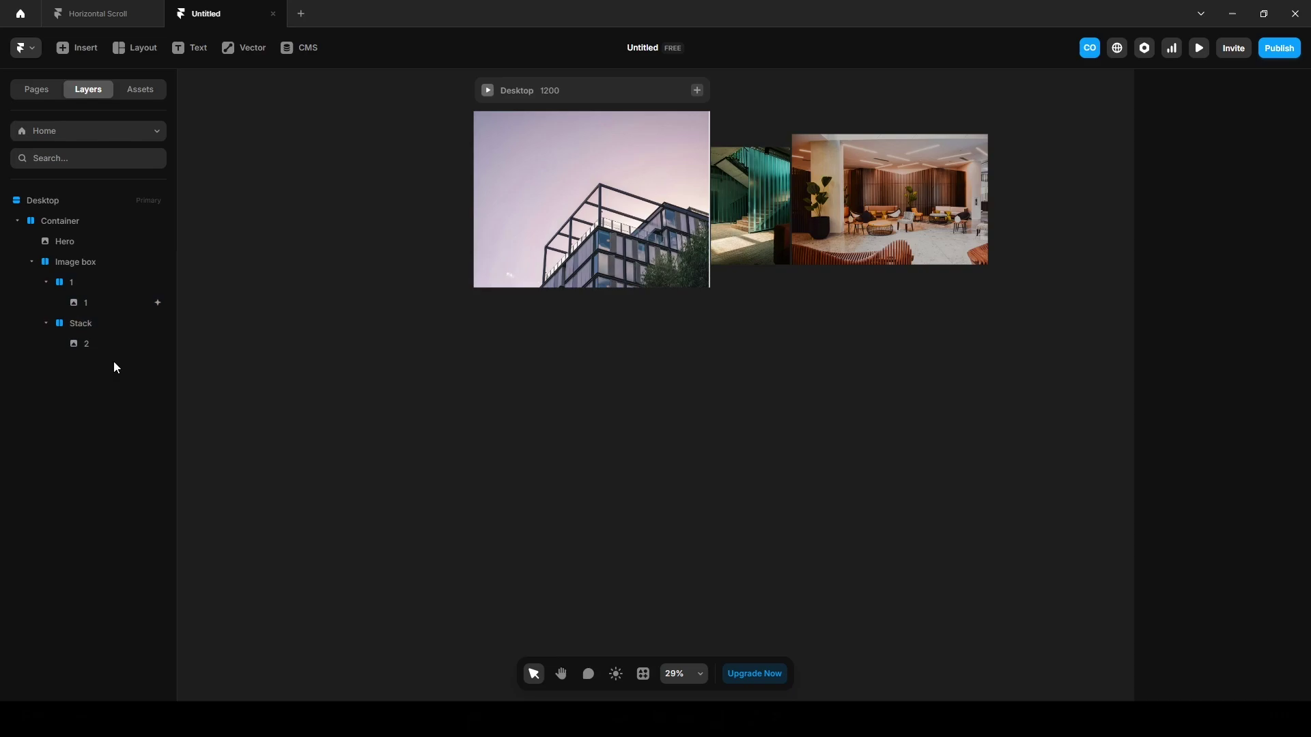
pyautogui.click(83, 221)
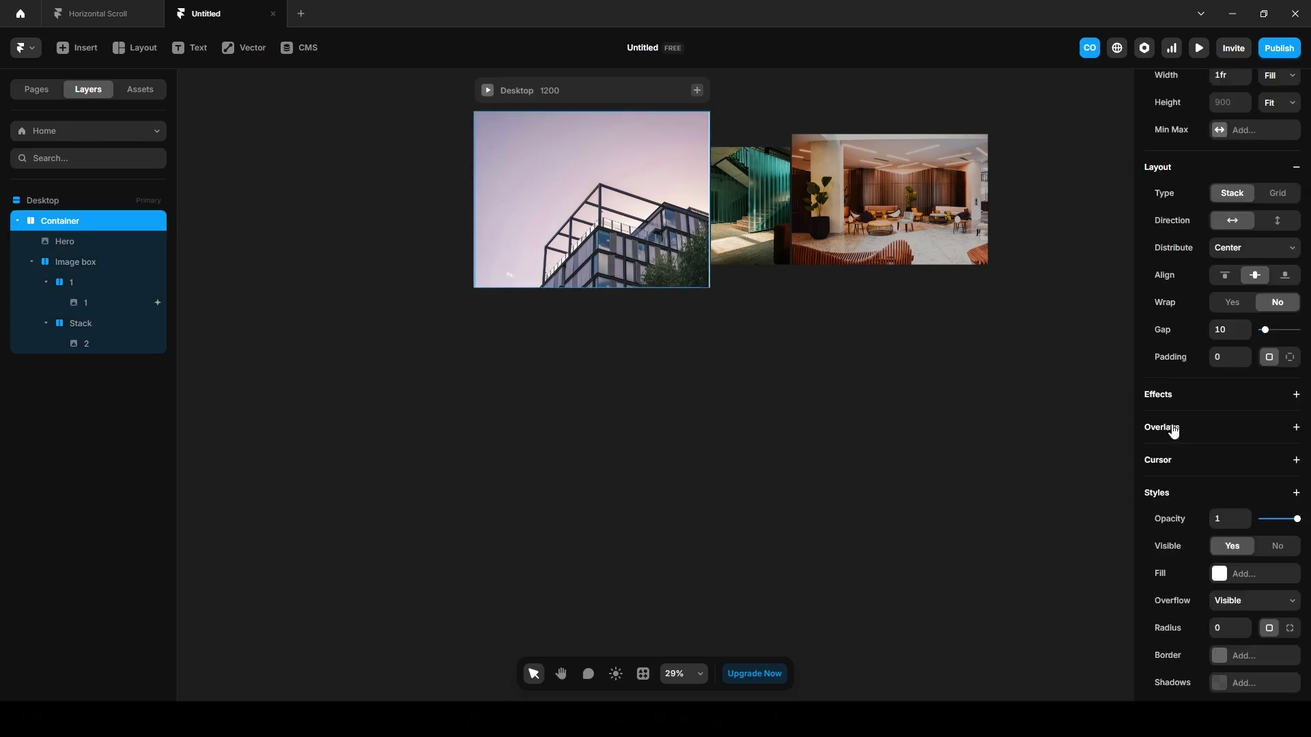
pyautogui.click(1285, 280)
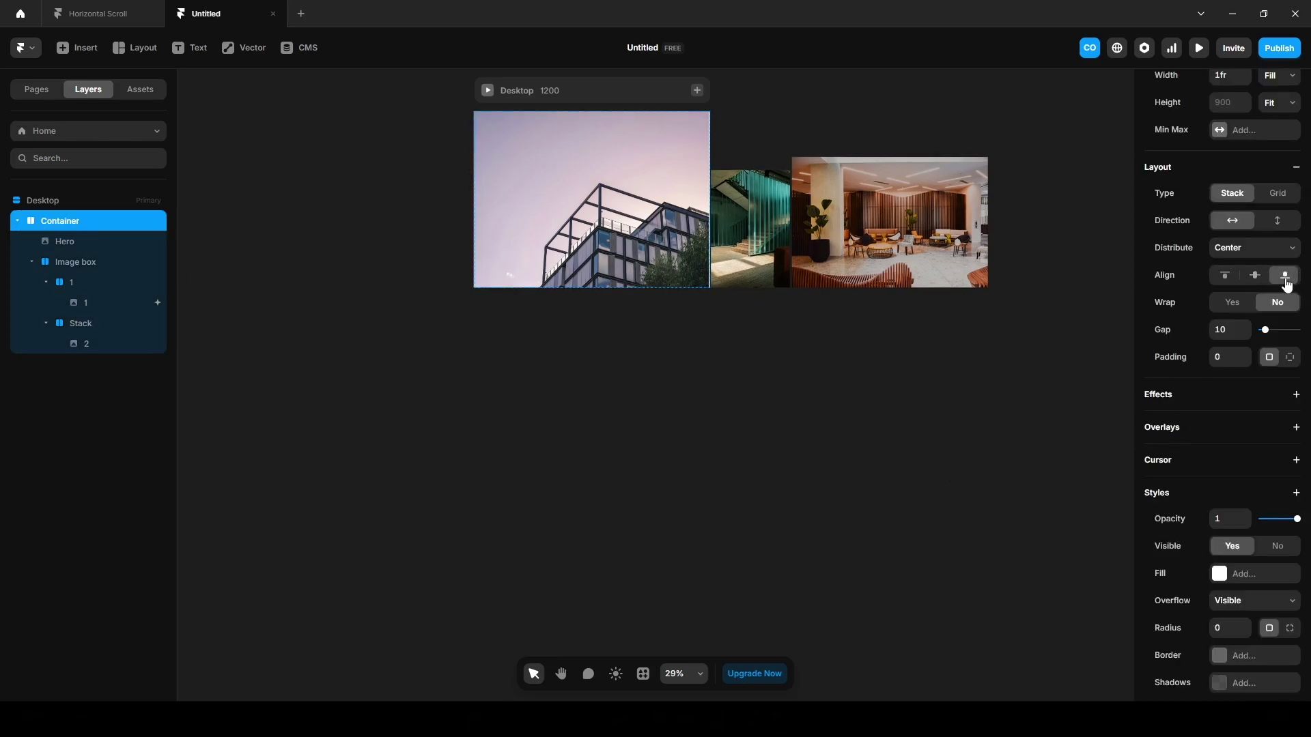
# Rename the interior photo's stack to '2'
pyautogui.doubleClick(84, 323)
pyautogui.write('2')
pyautogui.press('Return')
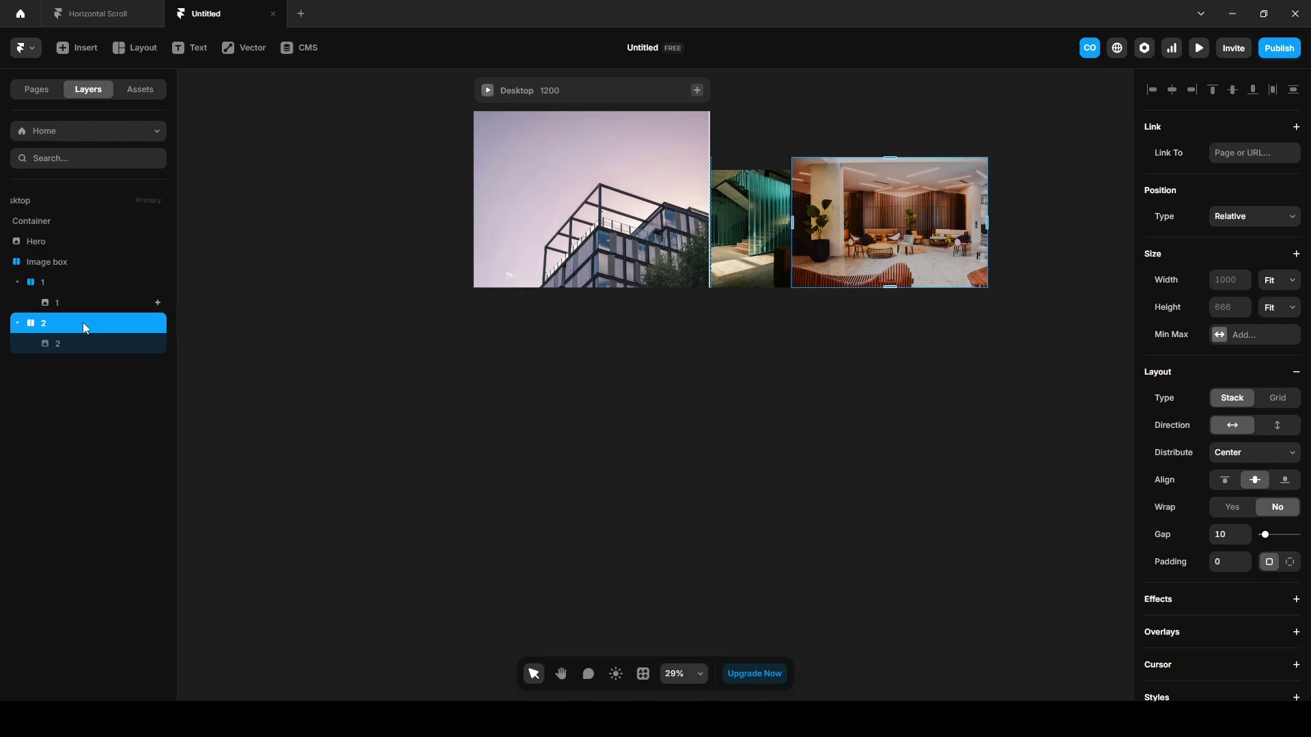
pyautogui.click(537, 550)
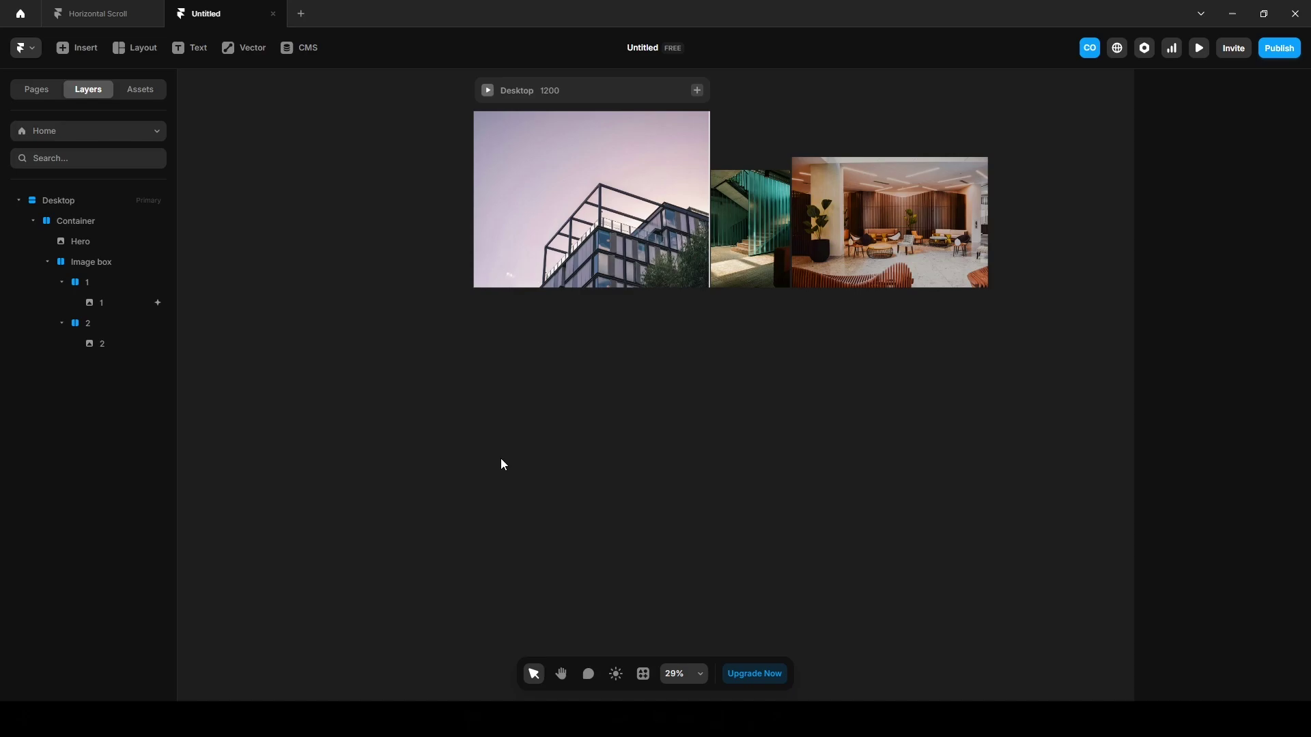
# Add interior photos 3 through 9 into the Image box, each in its own stack, and adjust widths
pyautogui.moveTo(969, 269); pyautogui.dragTo(963, 289)
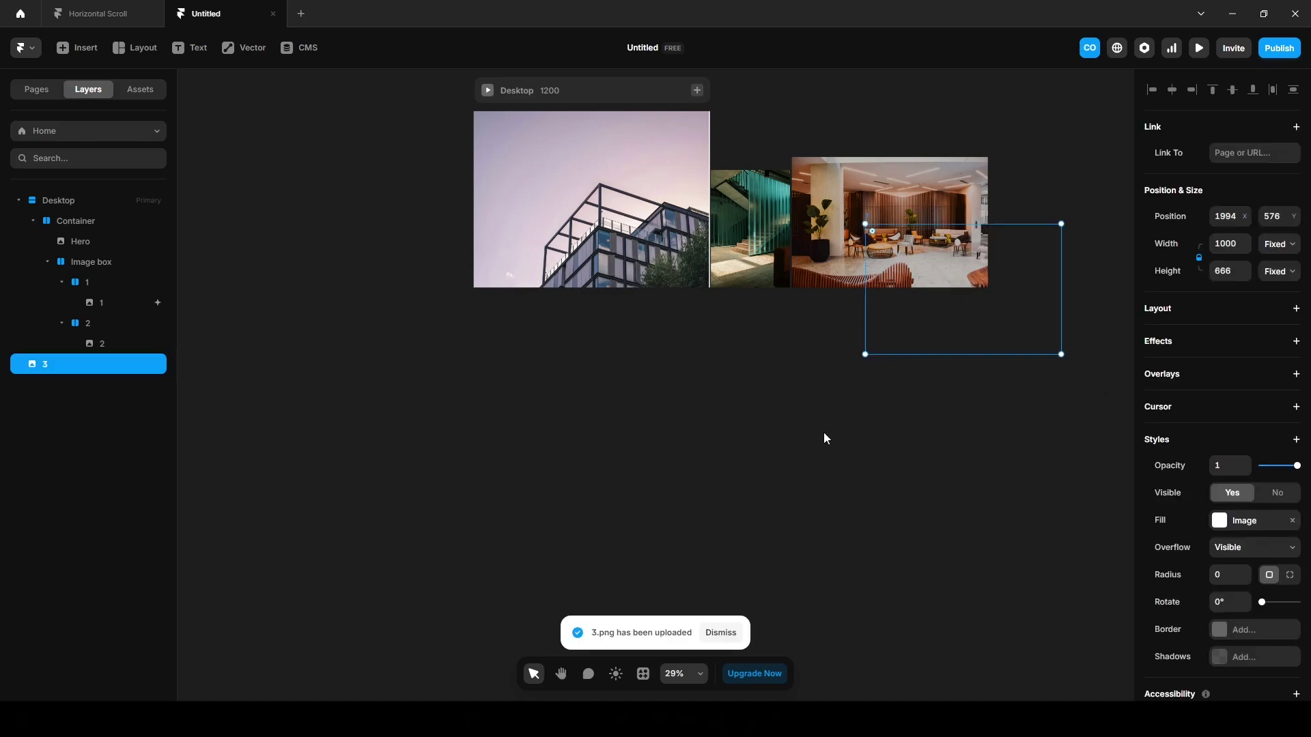
pyautogui.moveTo(54, 367); pyautogui.dragTo(106, 359)
pyautogui.hotkey('ctrl', 'Return')
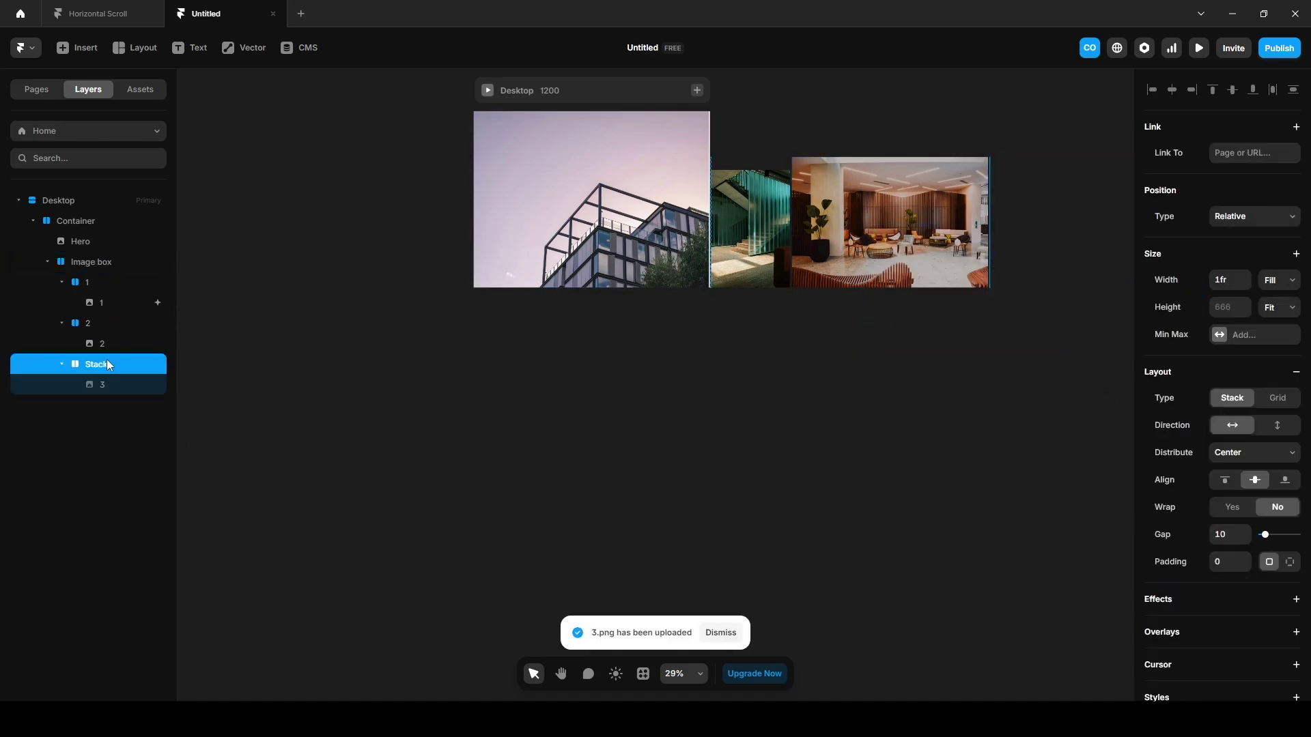
pyautogui.hscroll(3, 688, 413)
pyautogui.click(1279, 280)
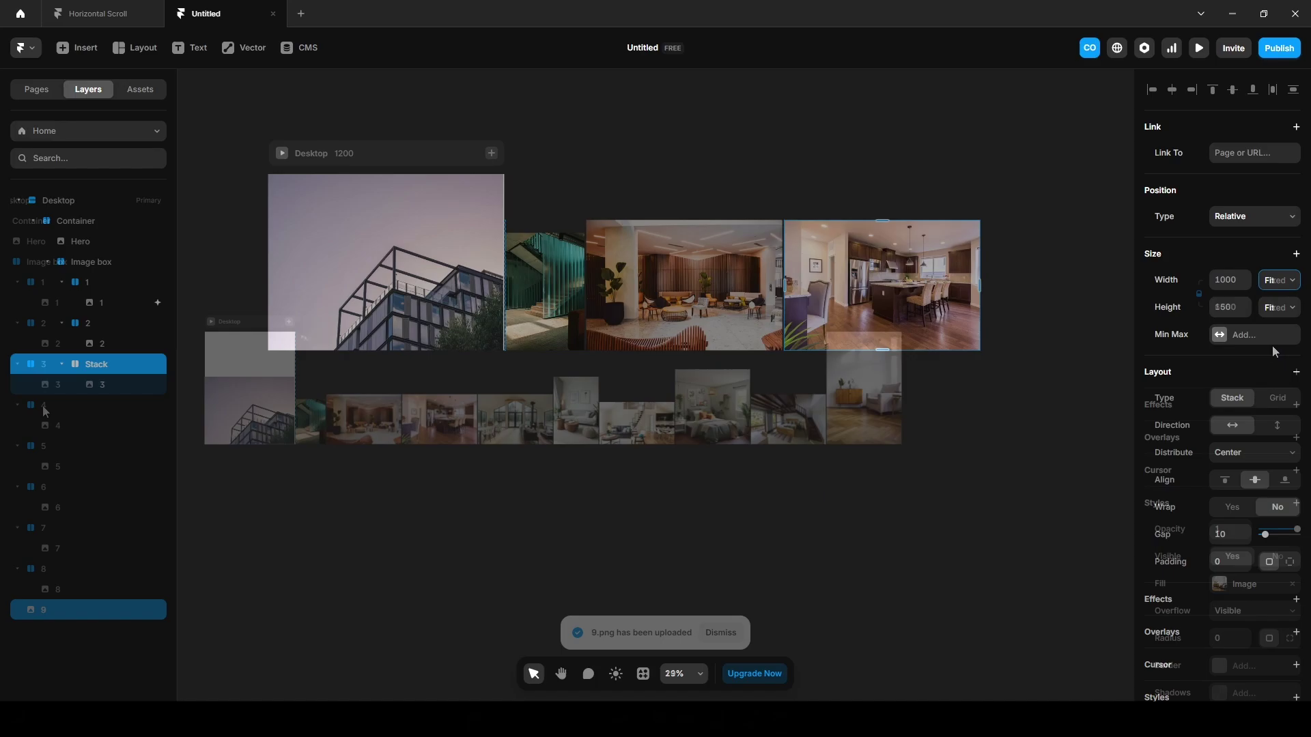
pyautogui.doubleClick(53, 609)
pyautogui.write('9')
pyautogui.press('Return')
pyautogui.click(1279, 279)
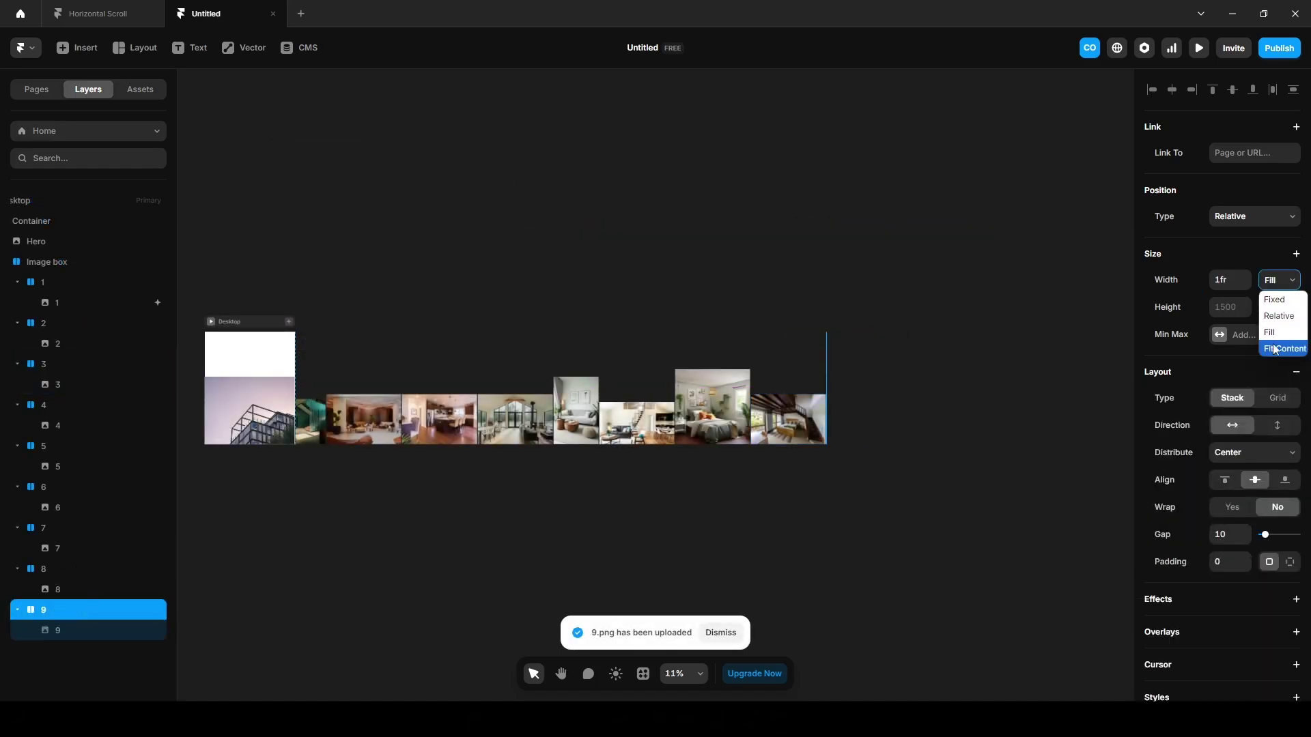
pyautogui.click(1278, 345)
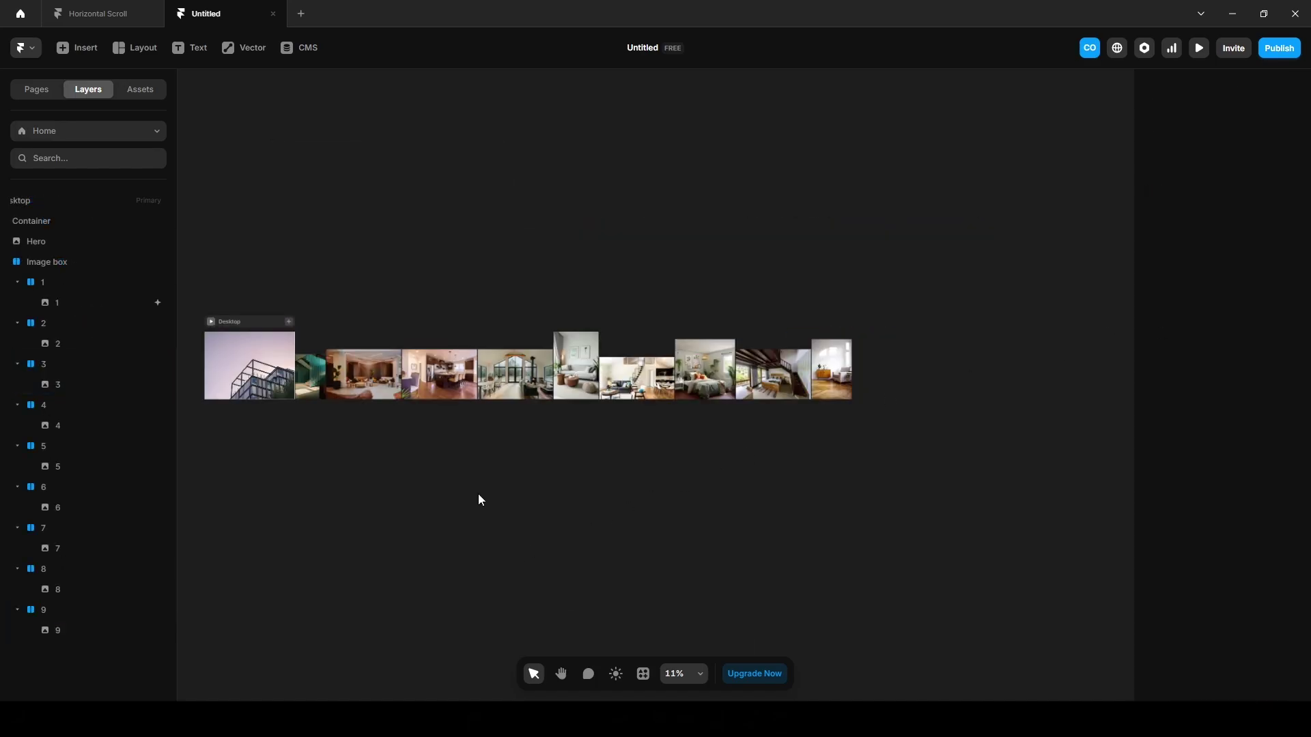
# Create a text layer reading 'Scroll Down' on the first gallery image
pyautogui.hotkey('shift', '2')
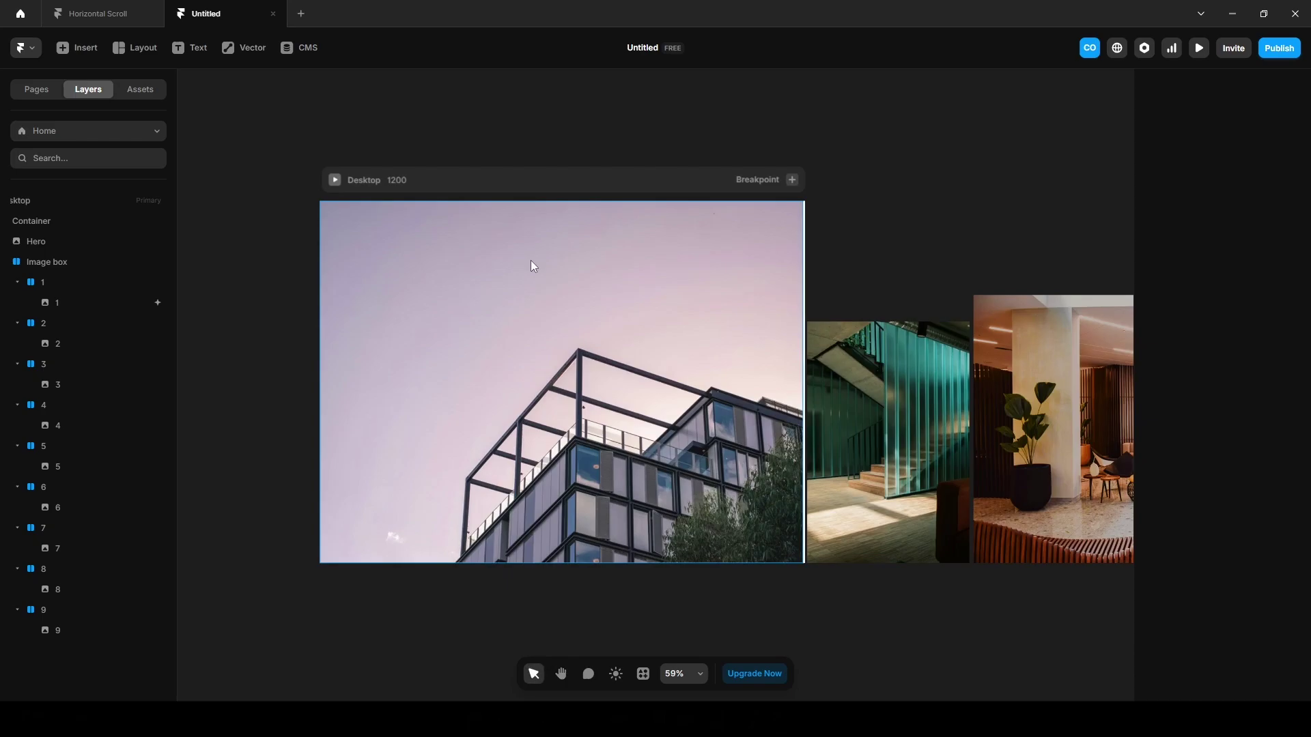
pyautogui.press('t')
pyautogui.click(526, 235)
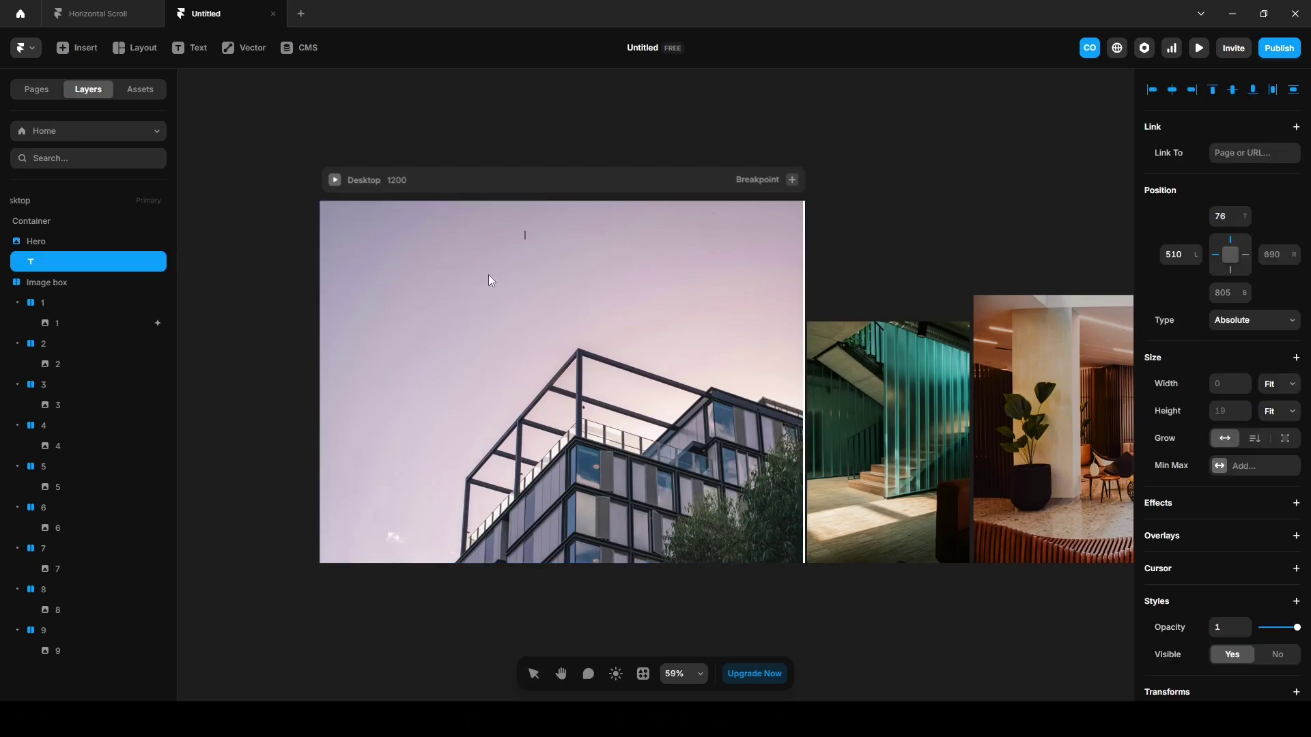
pyautogui.write('Scroll Down')
pyautogui.press('Escape')
# Move the Scroll Down layer above the Container and name its stack 'Text and icon'
pyautogui.moveTo(75, 261); pyautogui.dragTo(66, 213)
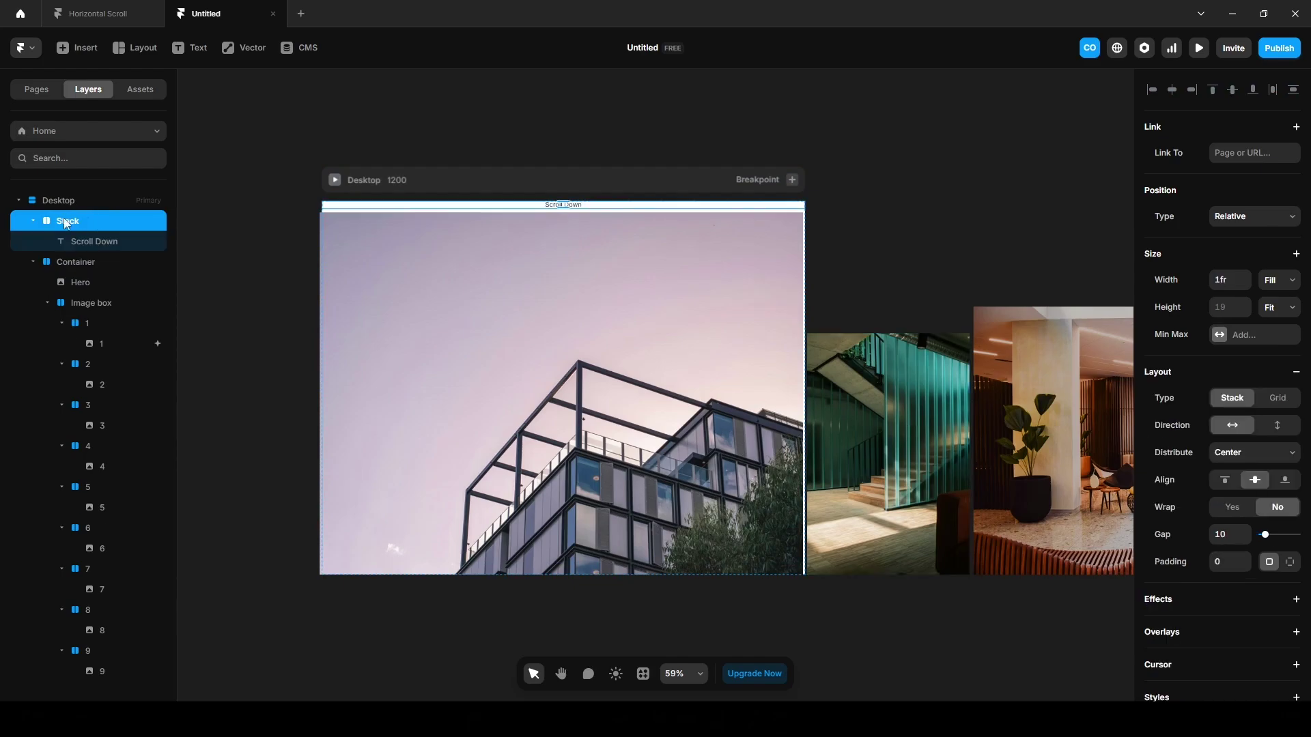
pyautogui.doubleClick(66, 222)
pyautogui.write('Text')
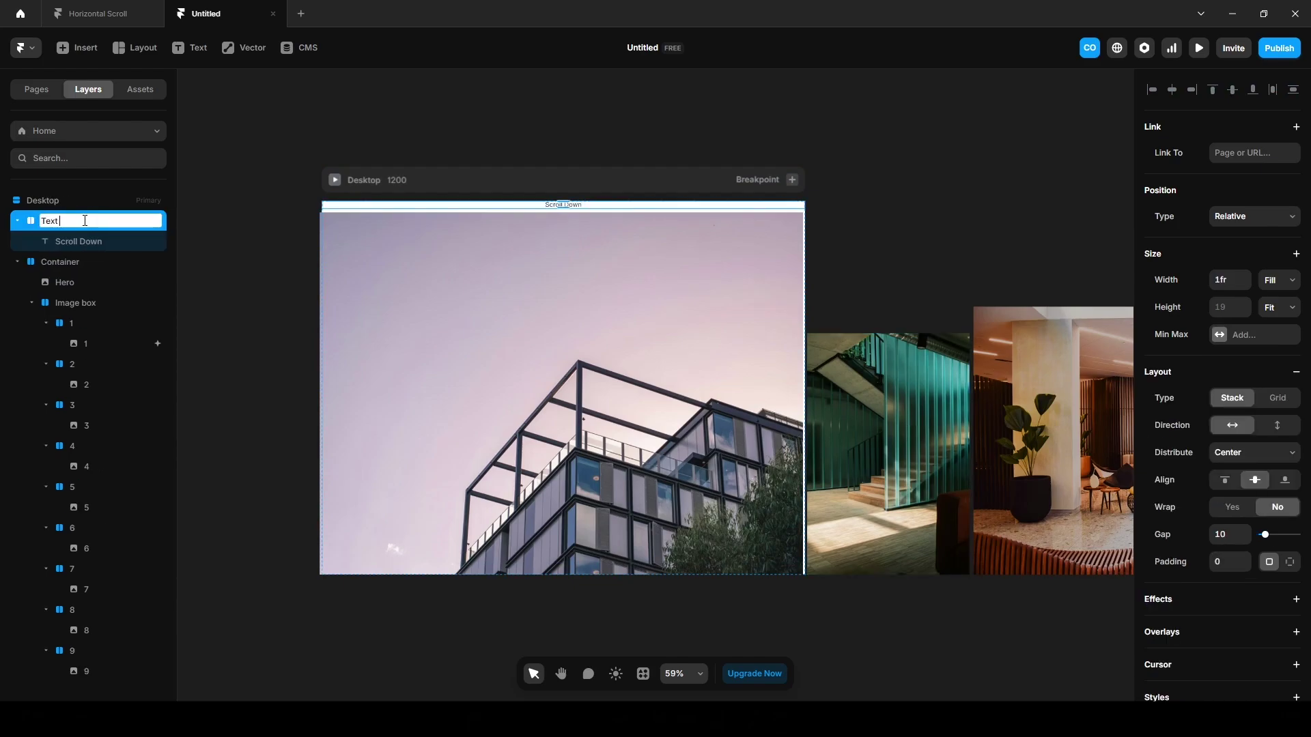
pyautogui.write(' and icon')
pyautogui.press('Return')
# Set the Scroll Down text to Inter Display at 100 px
pyautogui.click(87, 241)
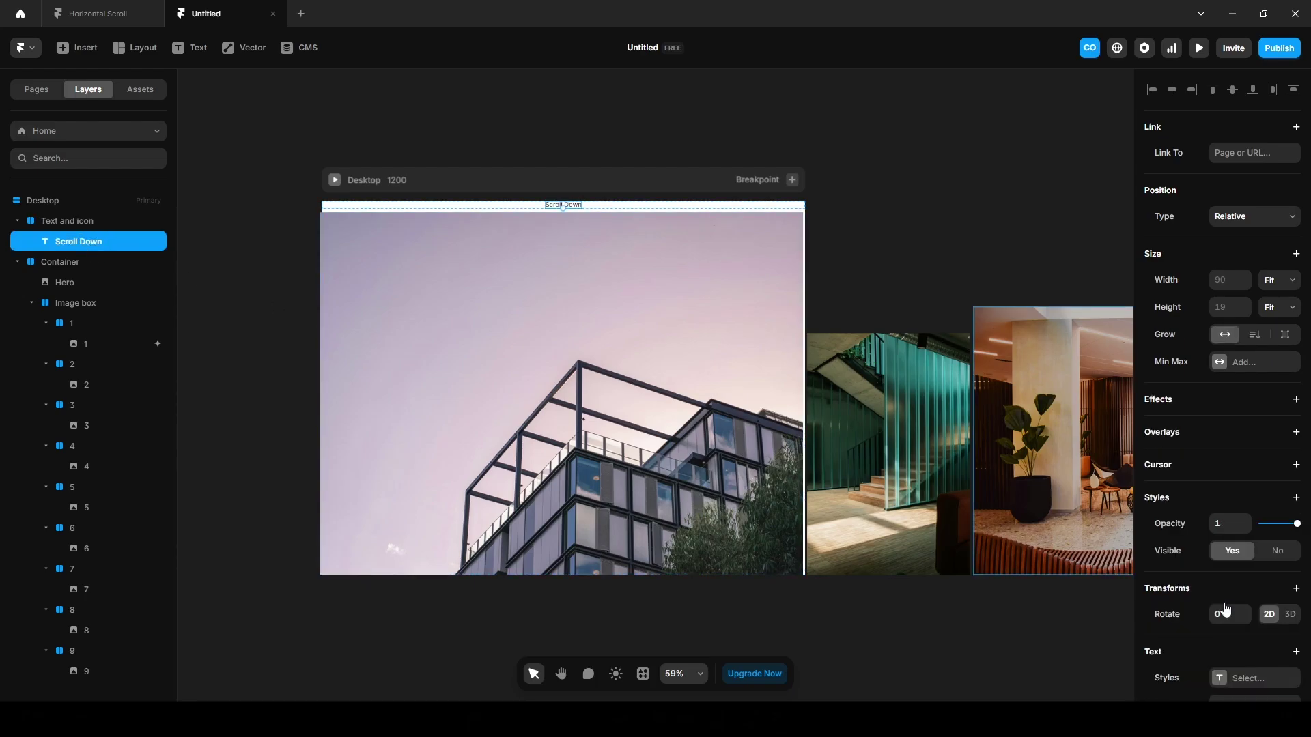
pyautogui.scroll(-5, 1222, 607)
pyautogui.click(1232, 467)
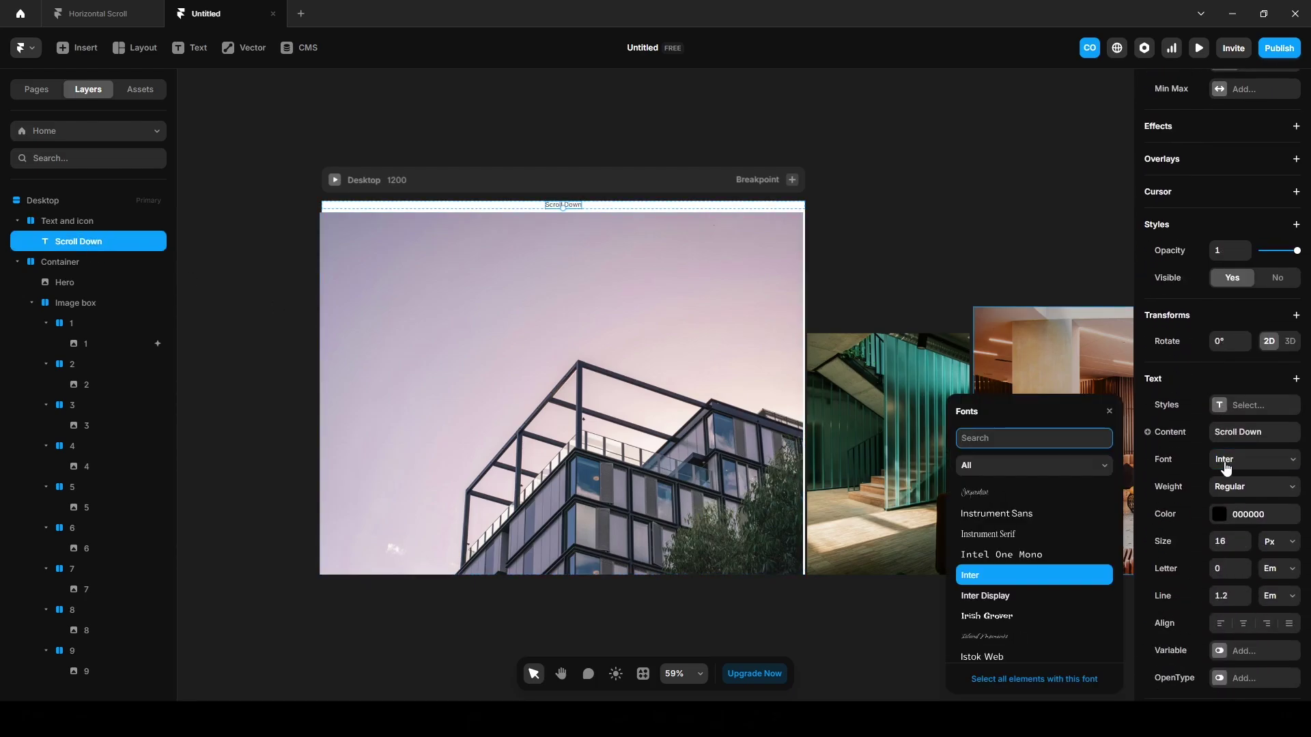
pyautogui.click(984, 595)
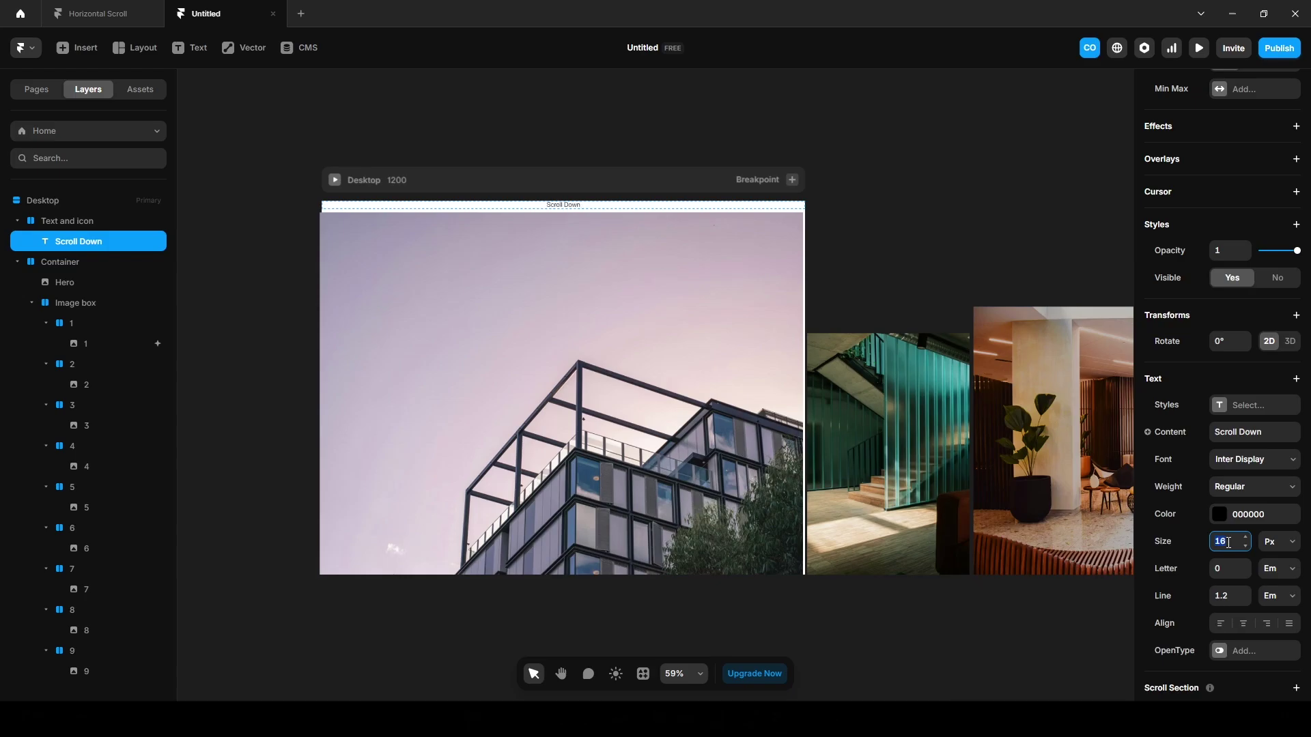
pyautogui.click(1228, 542)
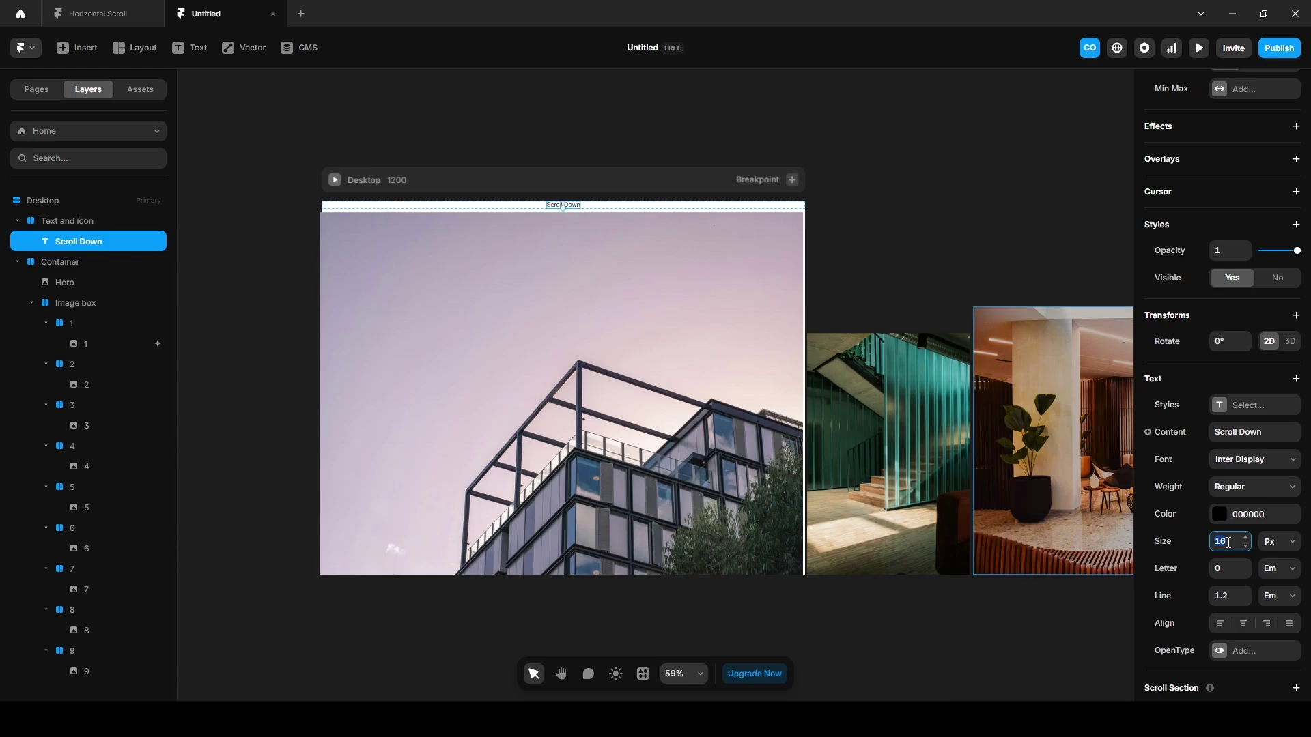
pyautogui.write('100')
pyautogui.press('Return')
# Colour the text 044340 and set its letter spacing to -0.04 em
pyautogui.scroll(-2, 1256, 502)
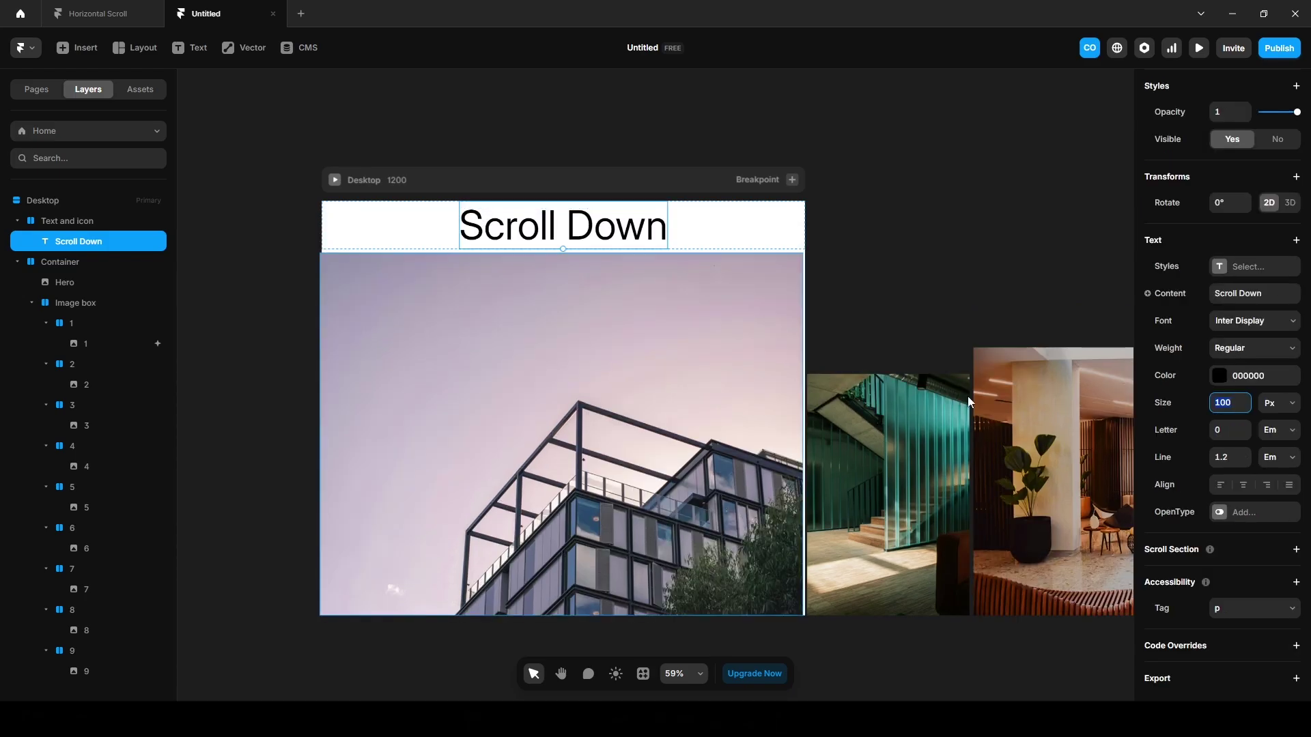
pyautogui.click(1235, 376)
pyautogui.click(1230, 428)
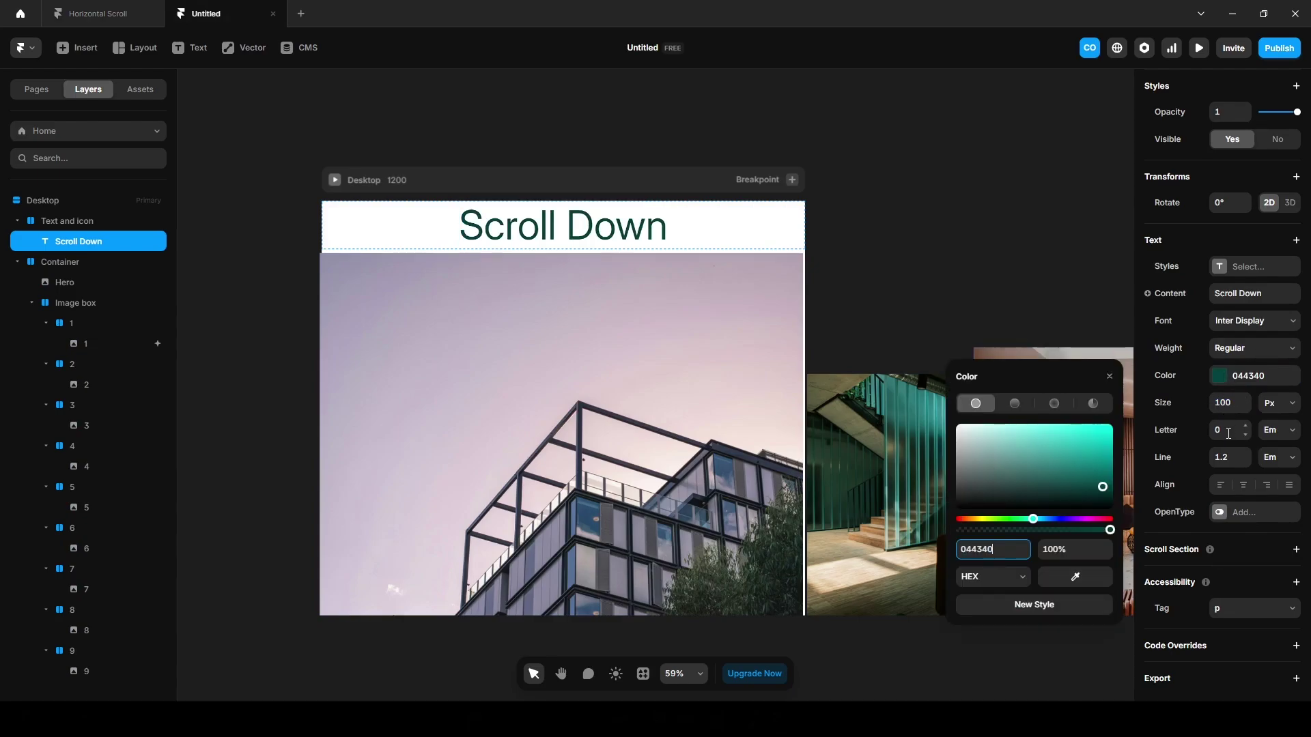
pyautogui.write('-0.01')
pyautogui.press('Down')
pyautogui.press('Down')
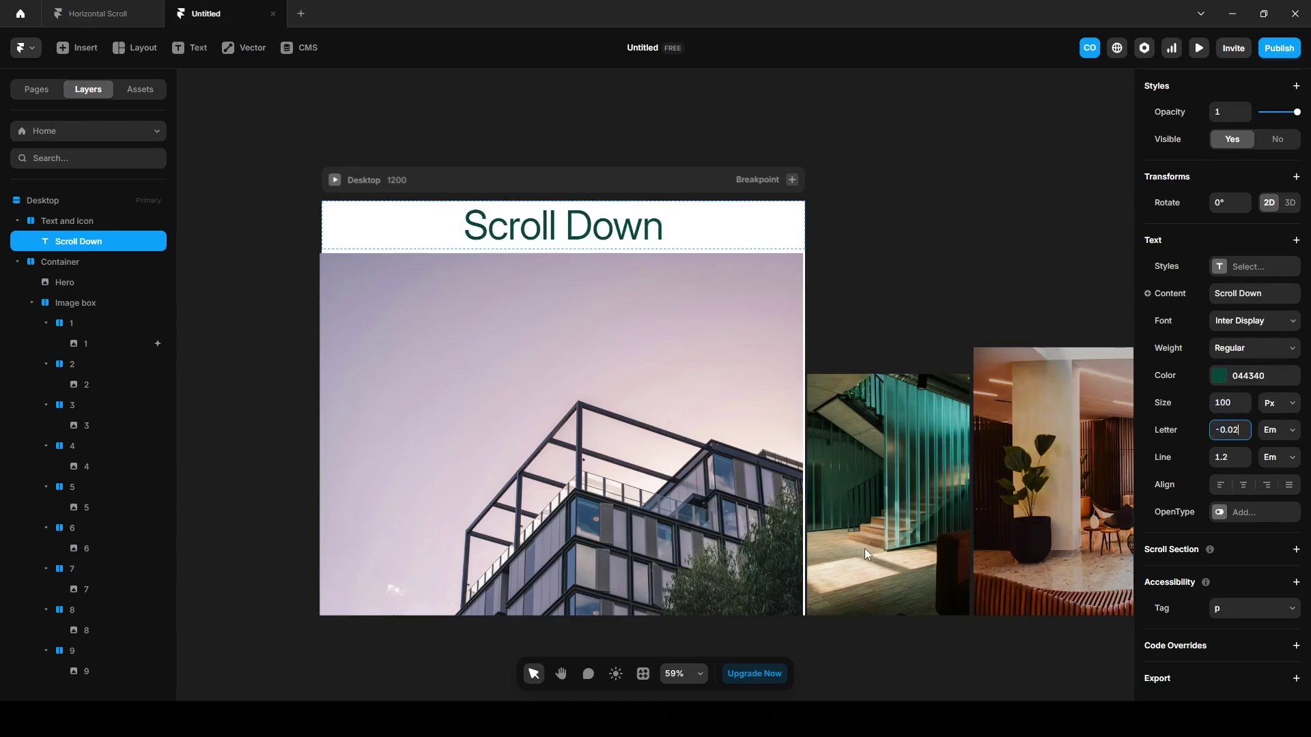
pyautogui.press('Down')
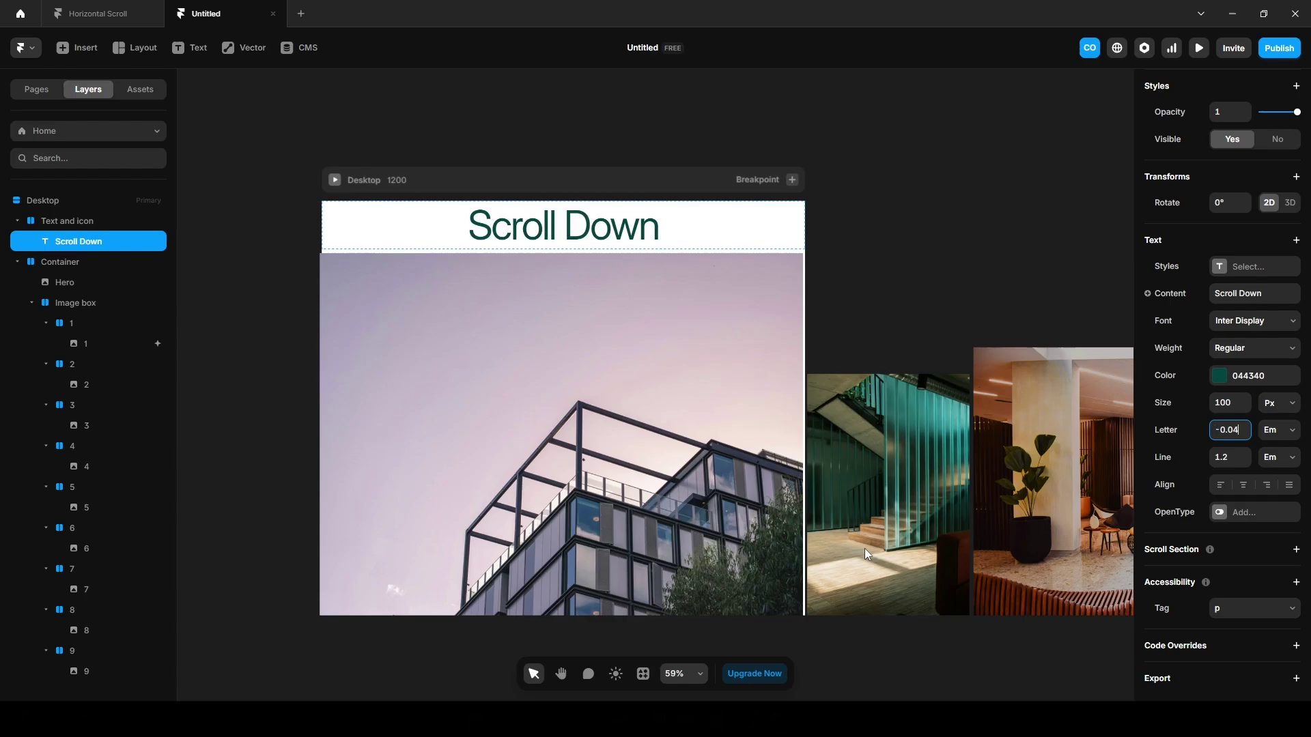
pyautogui.press('Escape')
# Launch the FramerIcons plugin and search it for 'down' arrow icons
pyautogui.click(30, 54)
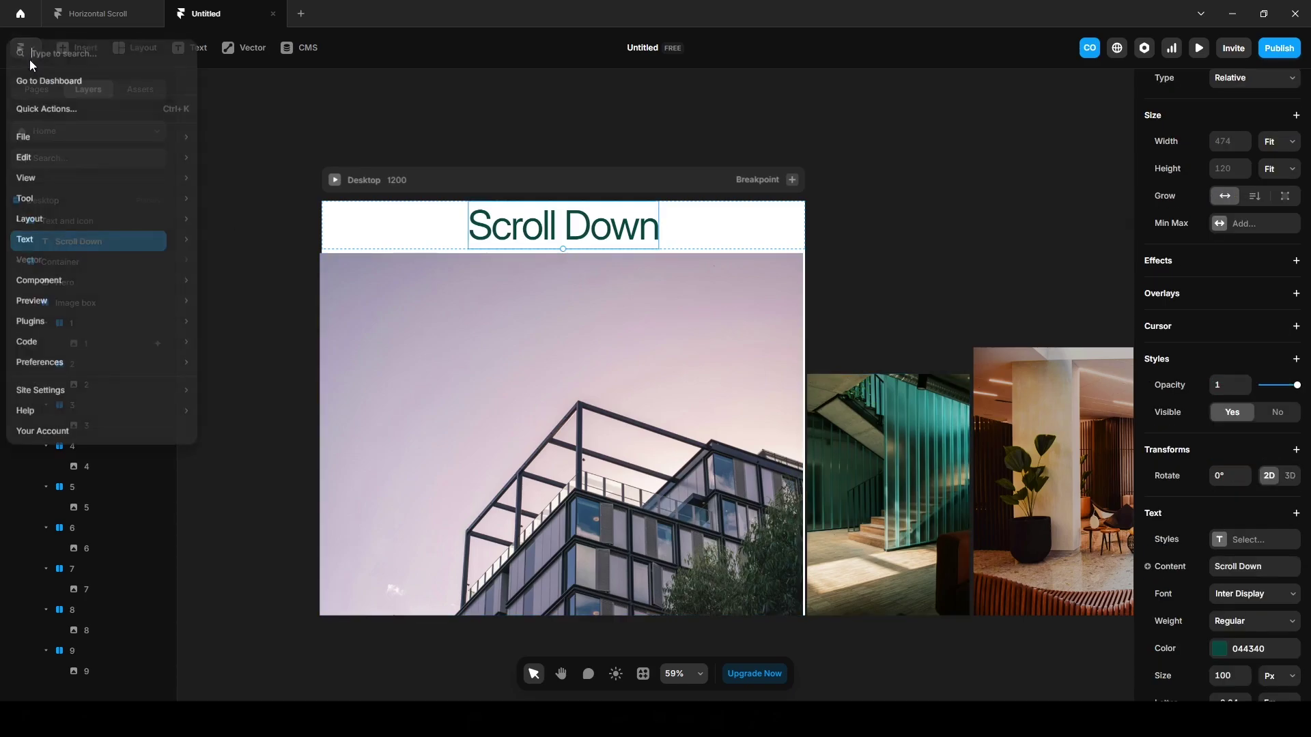
pyautogui.moveTo(41, 320)
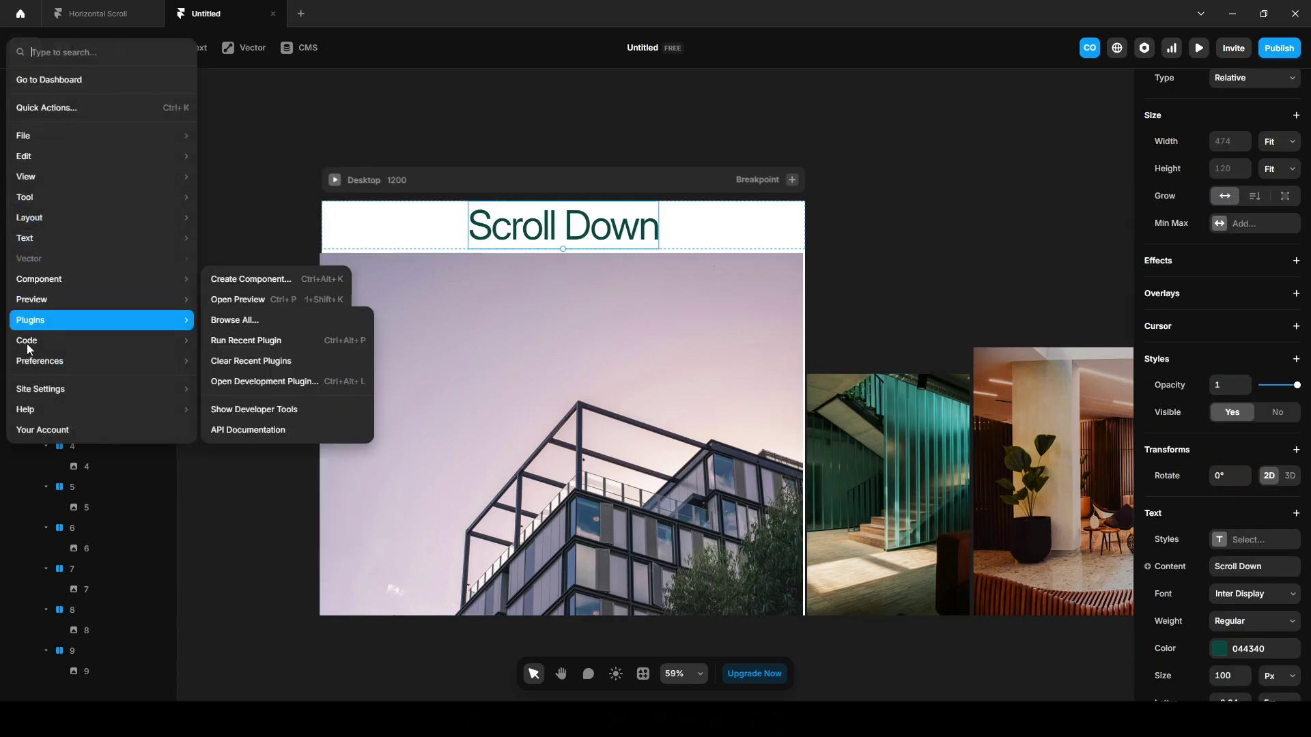
pyautogui.click(261, 325)
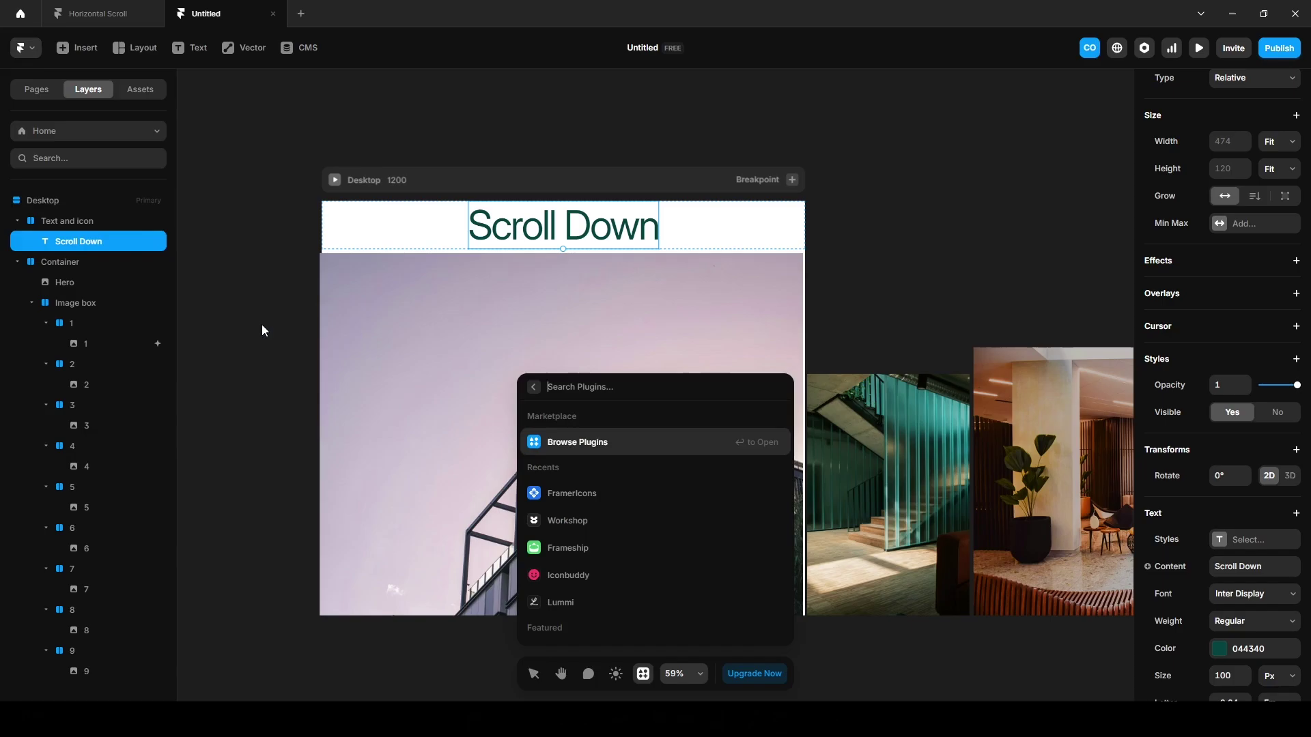
pyautogui.write('Frameri')
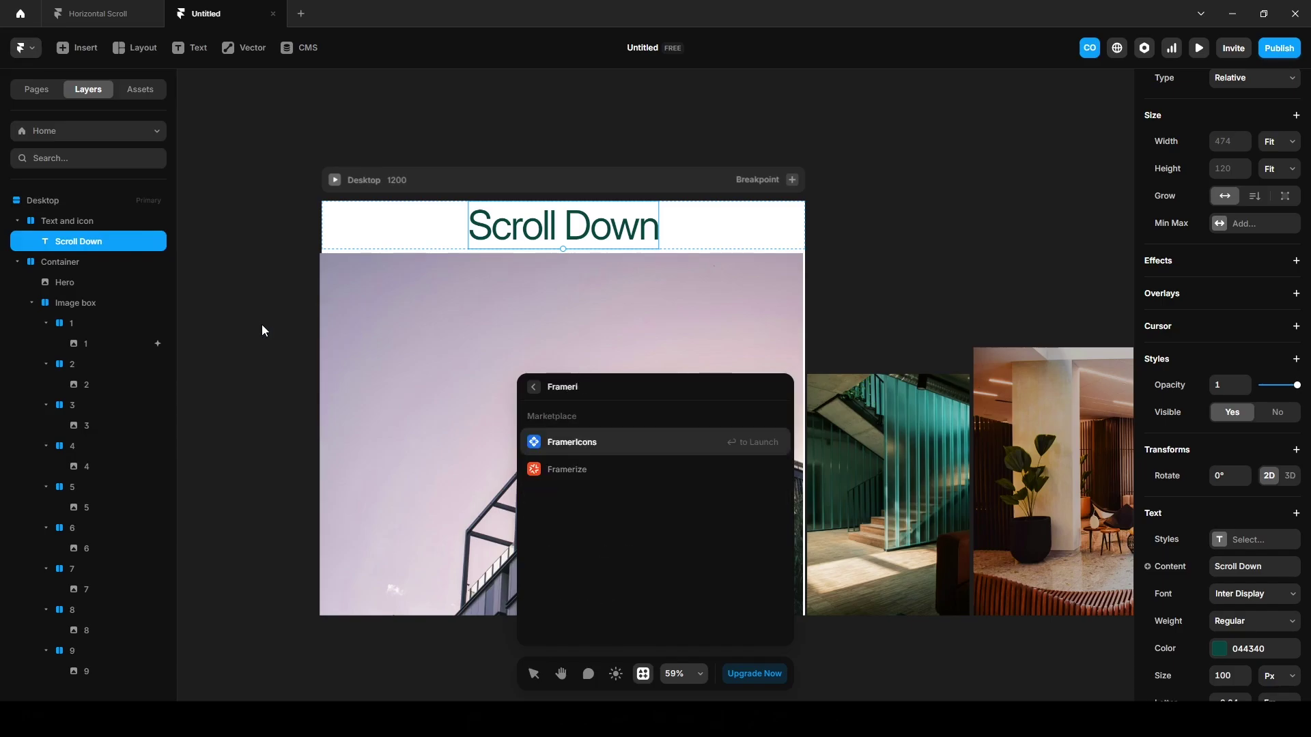
pyautogui.press('Return')
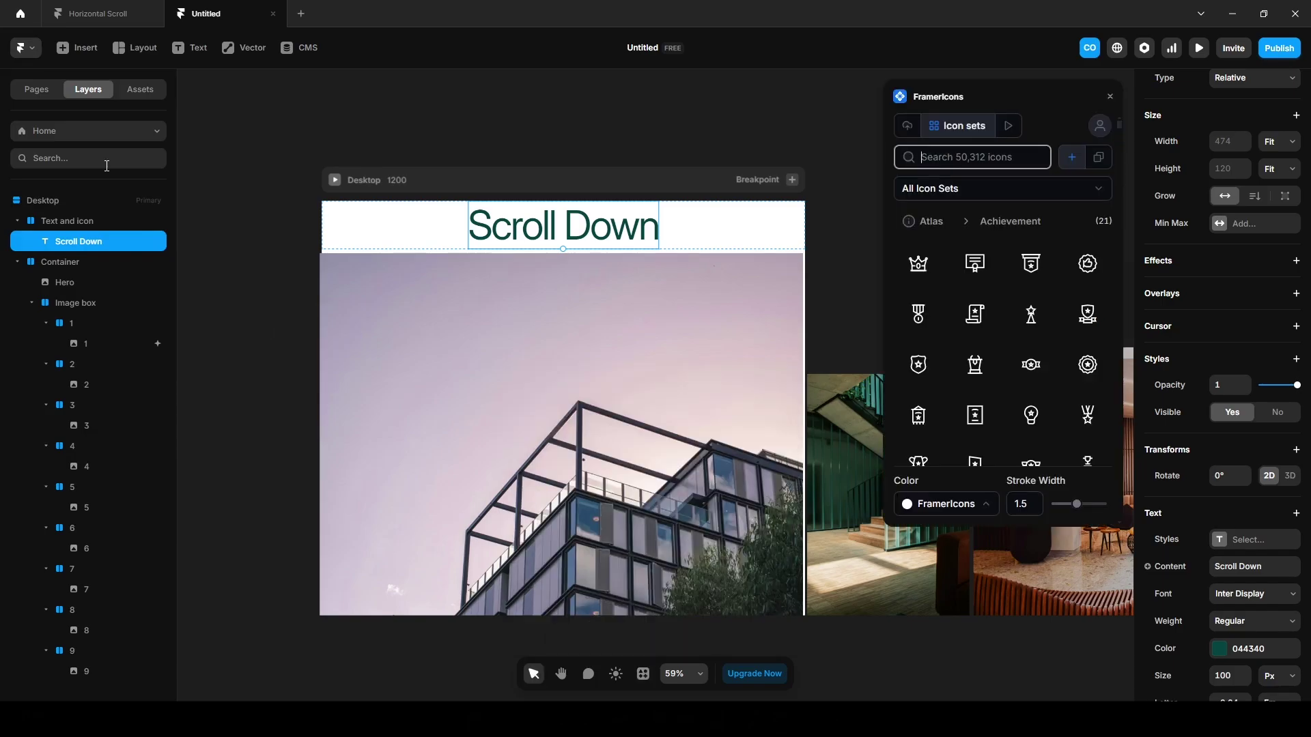
pyautogui.write('down')
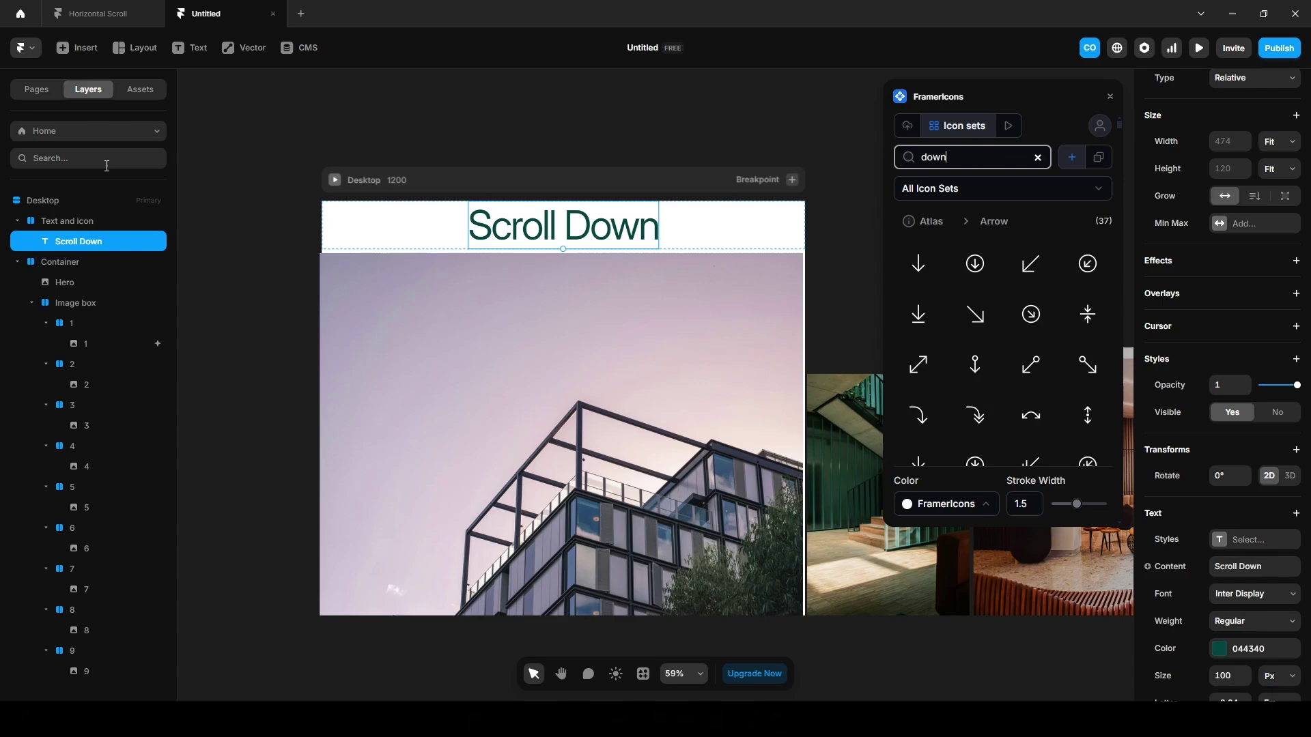
pyautogui.scroll(-3, 1018, 330)
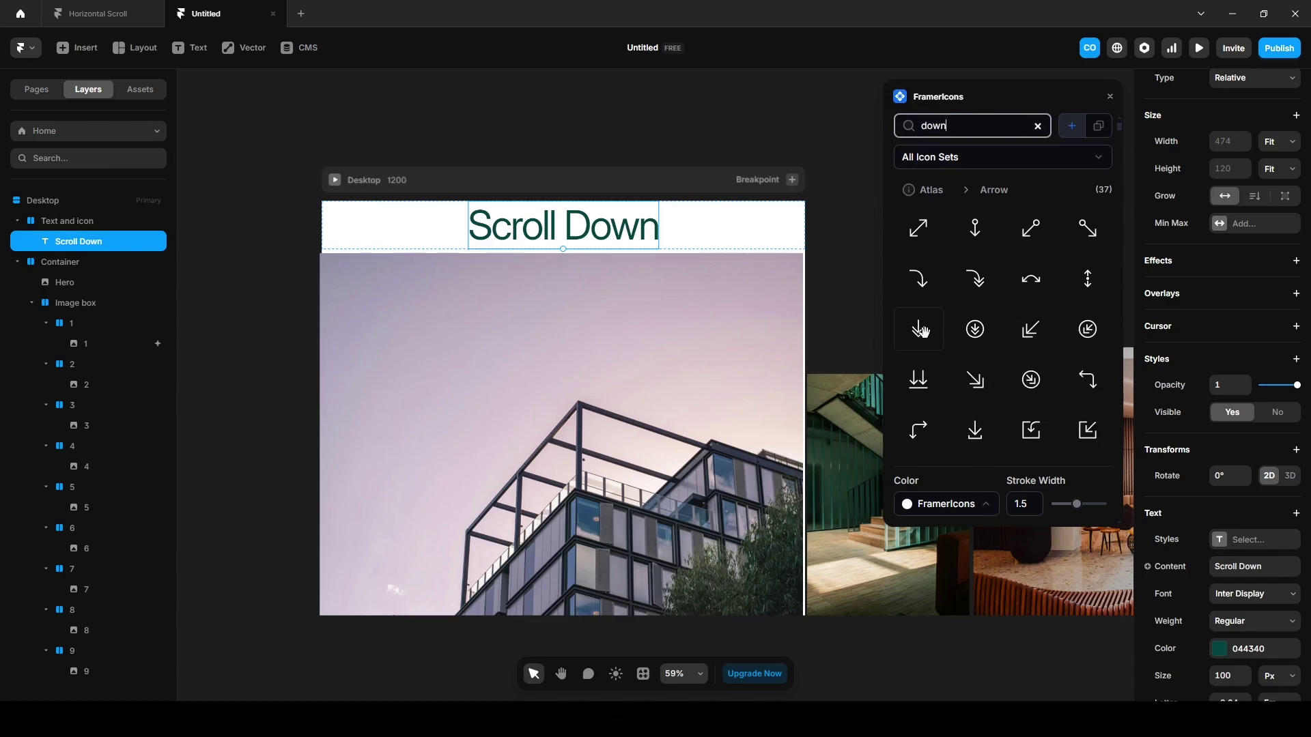
# Place the double-arrow-down icon inside the Text and icon group and colour it 044340
pyautogui.moveTo(918, 330); pyautogui.dragTo(274, 205)
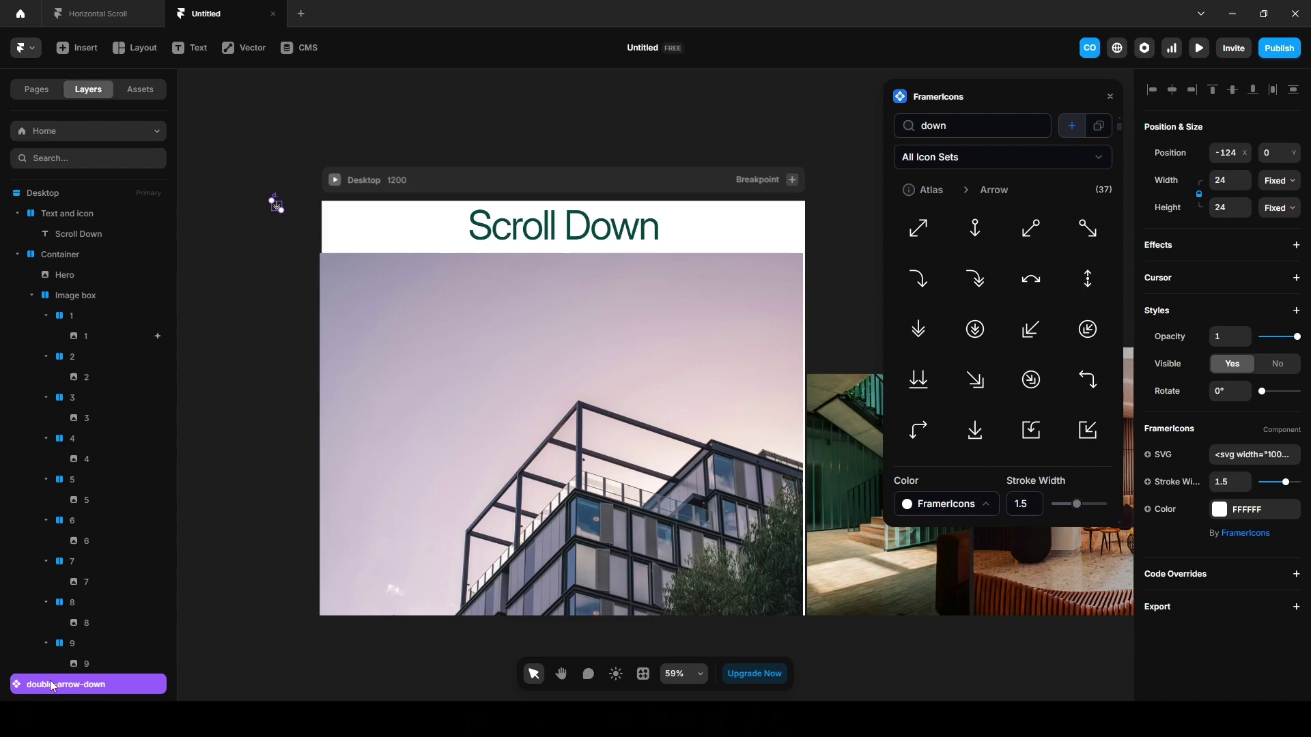
pyautogui.moveTo(64, 684); pyautogui.dragTo(83, 254)
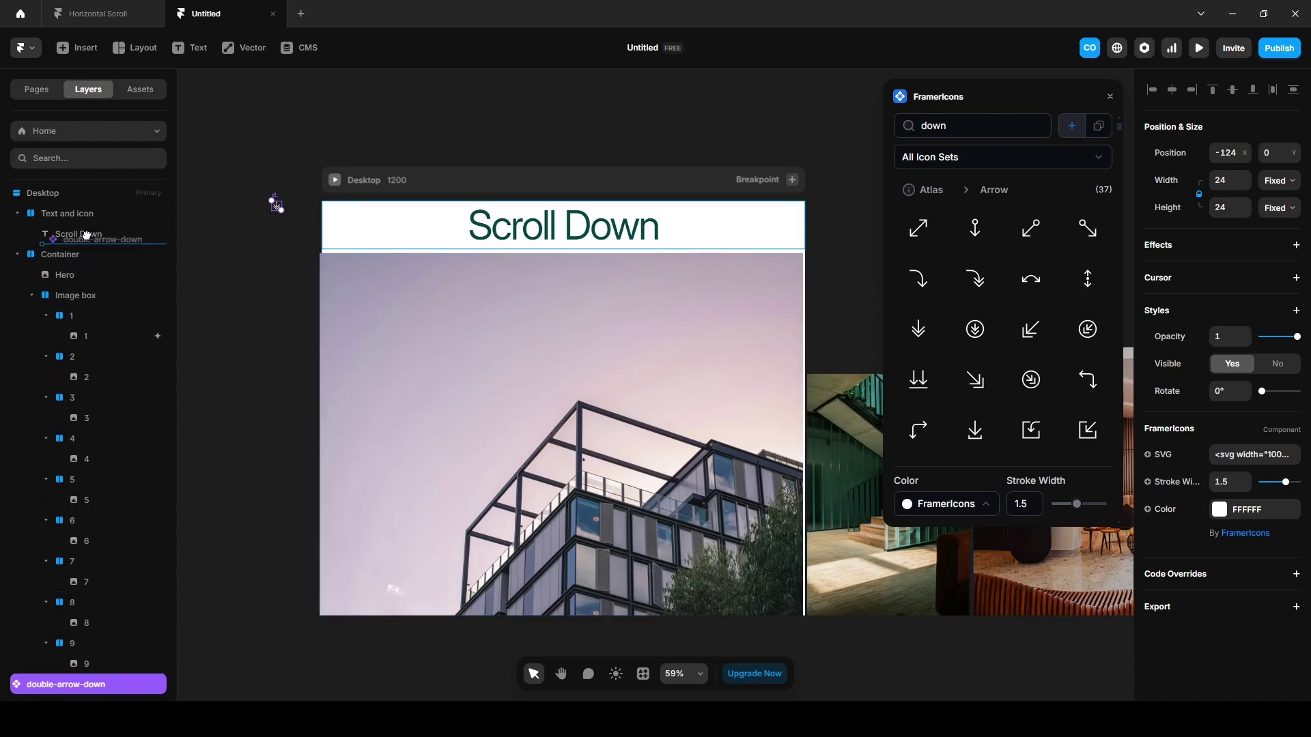
pyautogui.click(1218, 637)
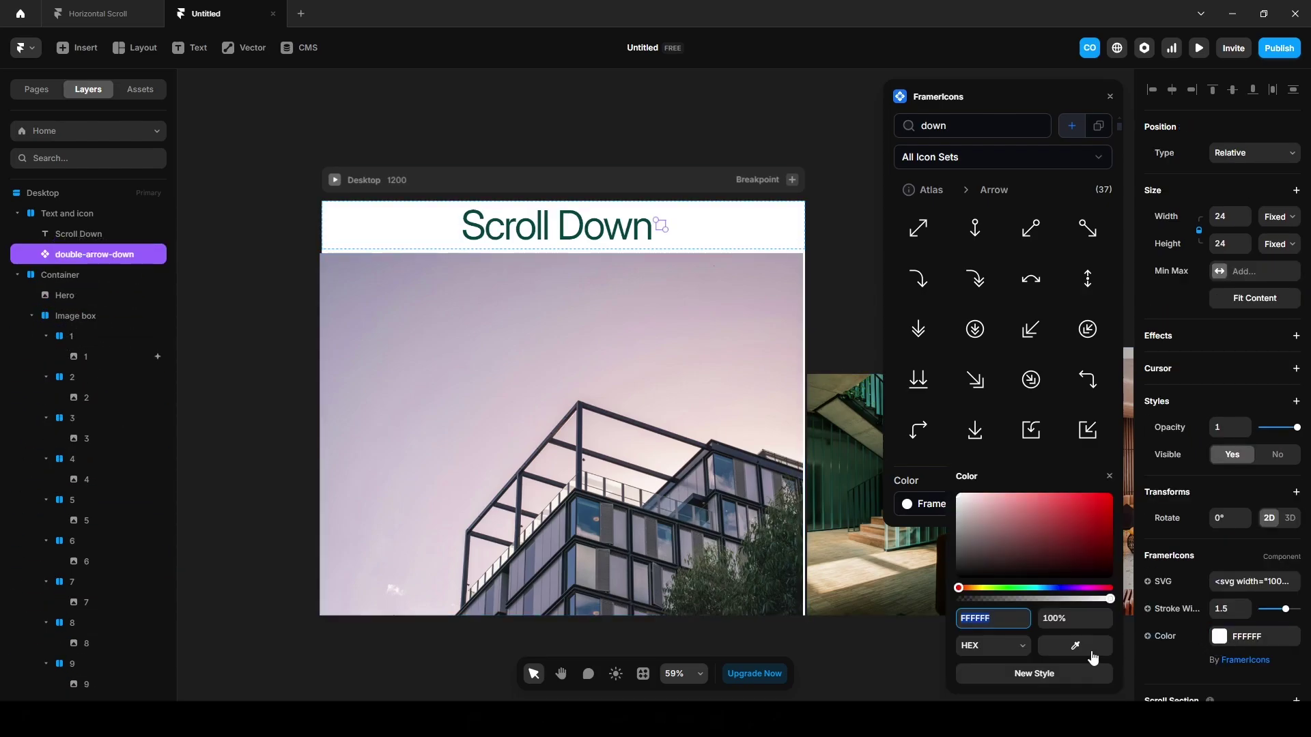
pyautogui.write('044340')
pyautogui.press('Return')
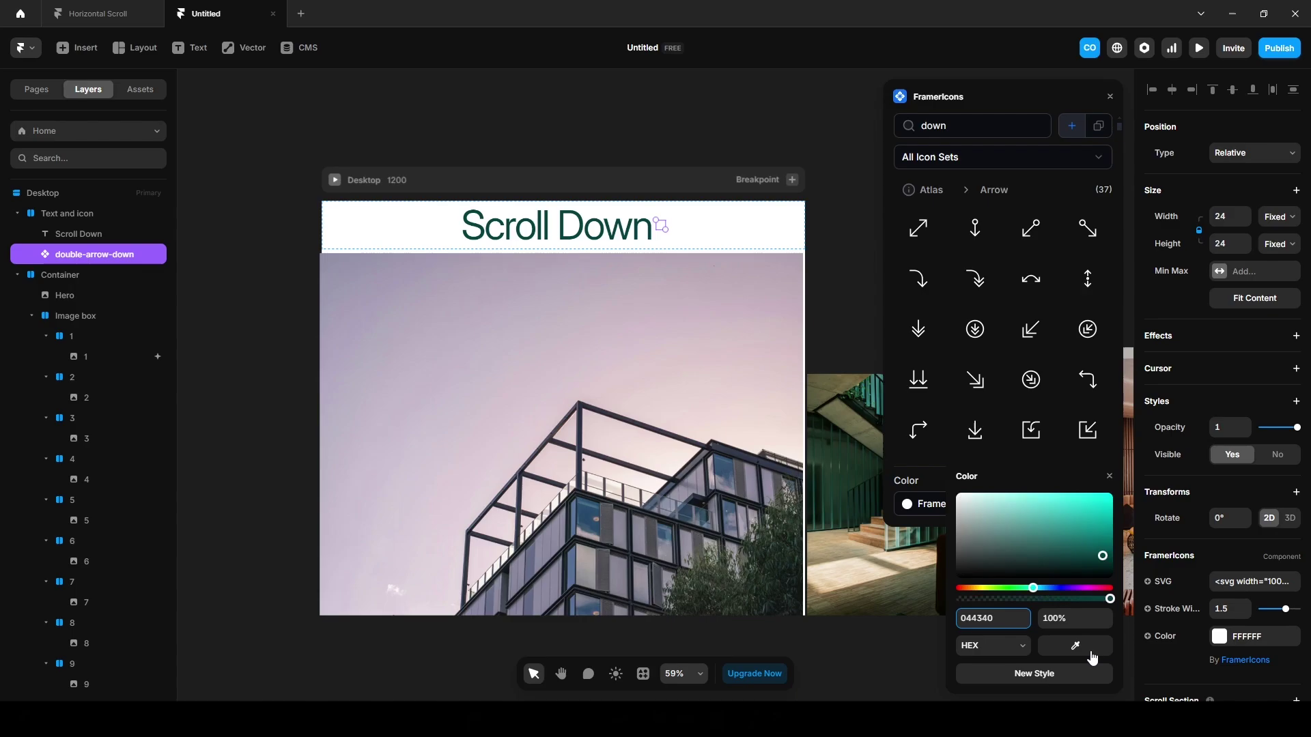
# Stack the heading and icon vertically, set the icon width to 48, and close FramerIcons
pyautogui.click(65, 215)
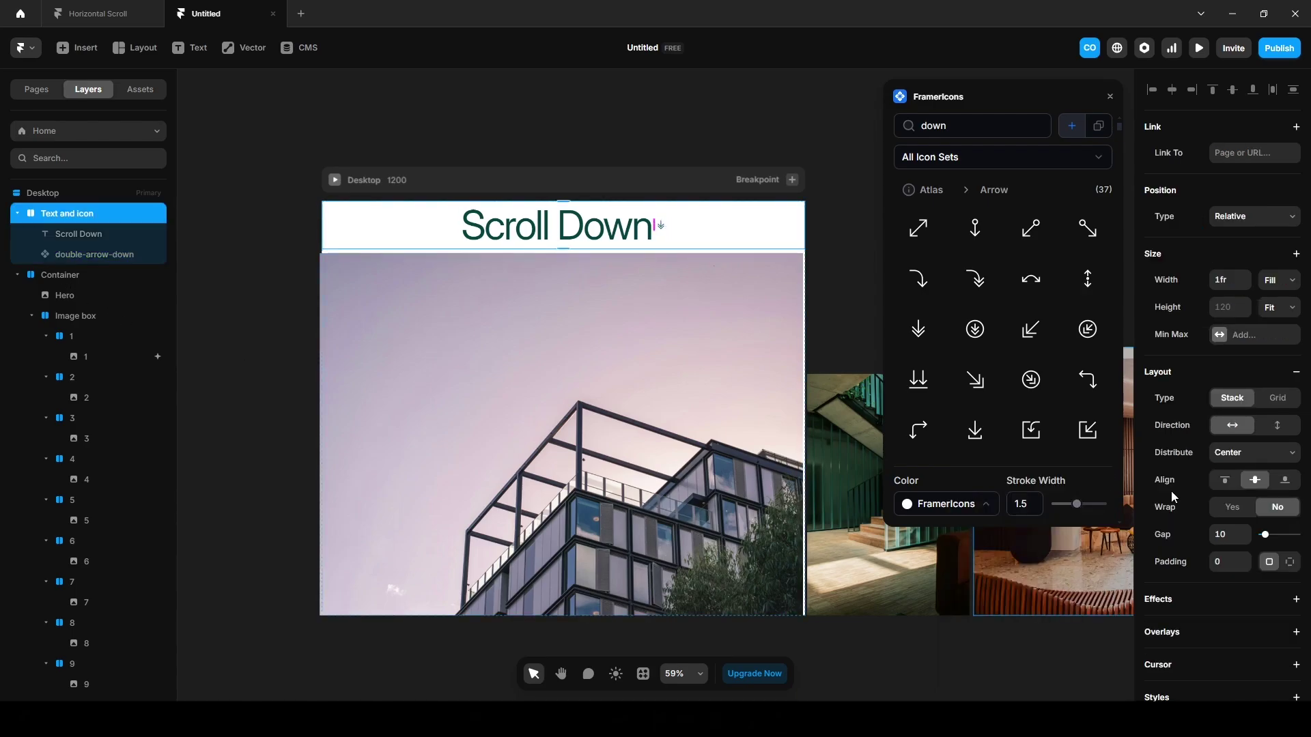
pyautogui.click(1277, 427)
pyautogui.click(562, 257)
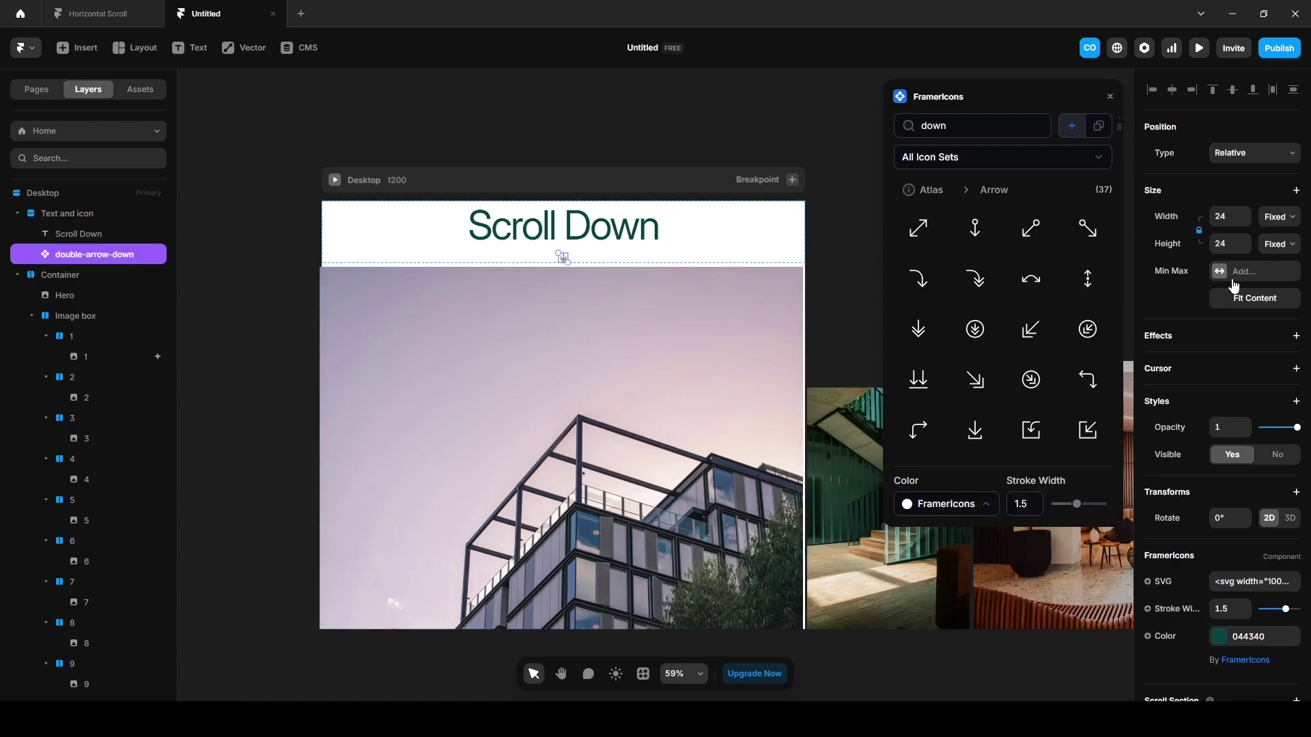
pyautogui.click(1225, 219)
pyautogui.write('48')
pyautogui.press('Return')
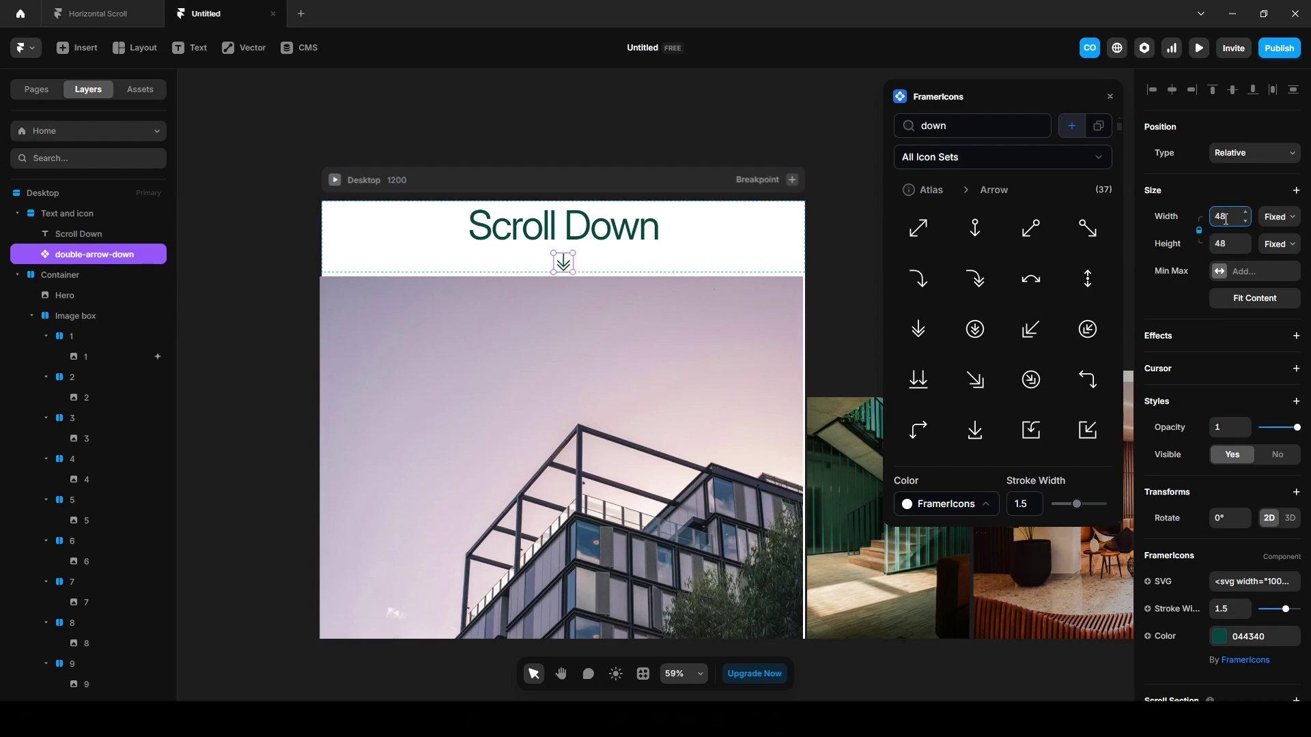
pyautogui.click(1109, 97)
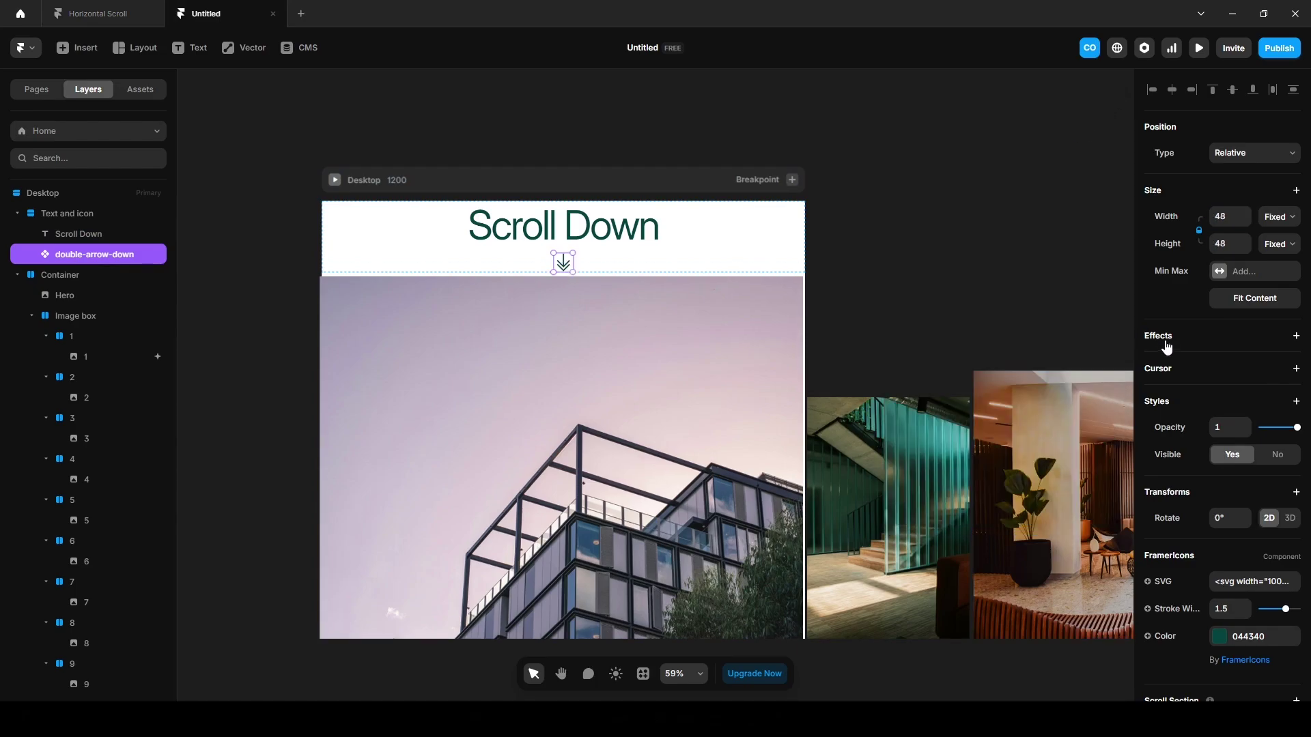
# Give the arrow a Mirror loop effect with rotate 0 and Y offset 50, then preview it
pyautogui.click(1163, 340)
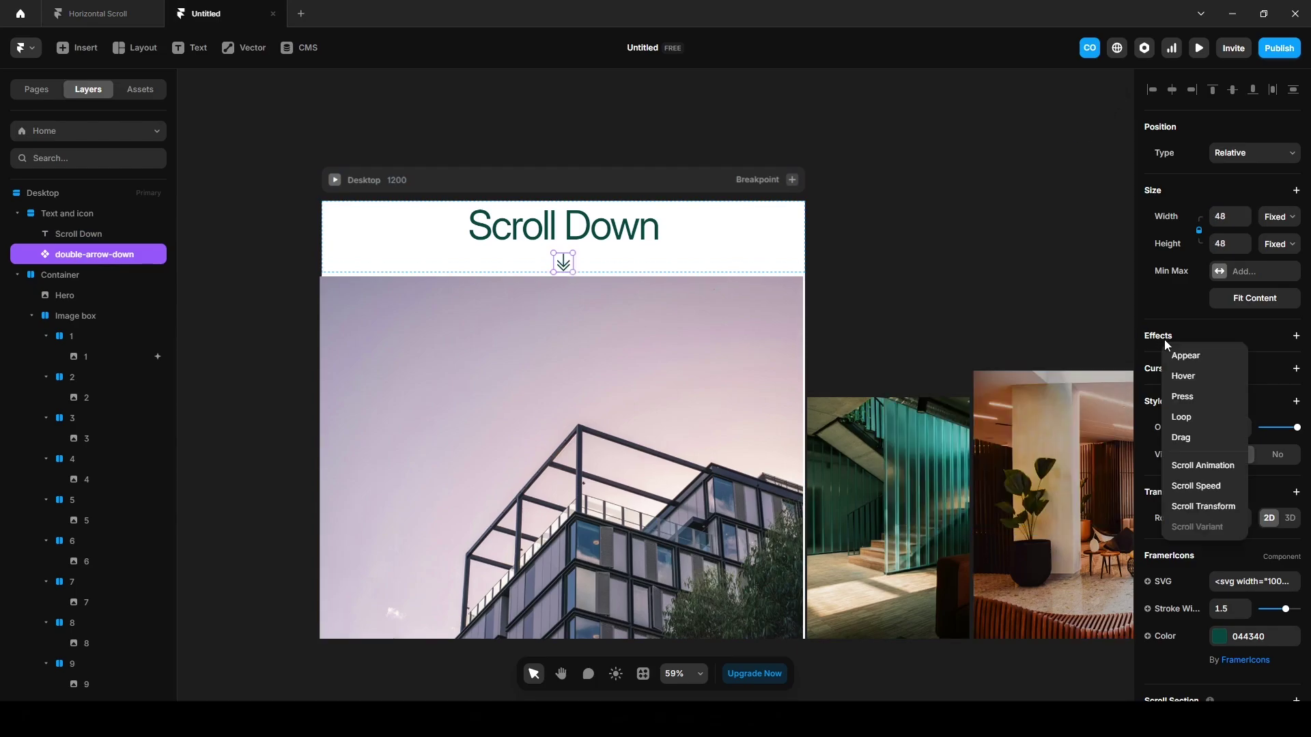
pyautogui.click(1202, 417)
pyautogui.click(1092, 403)
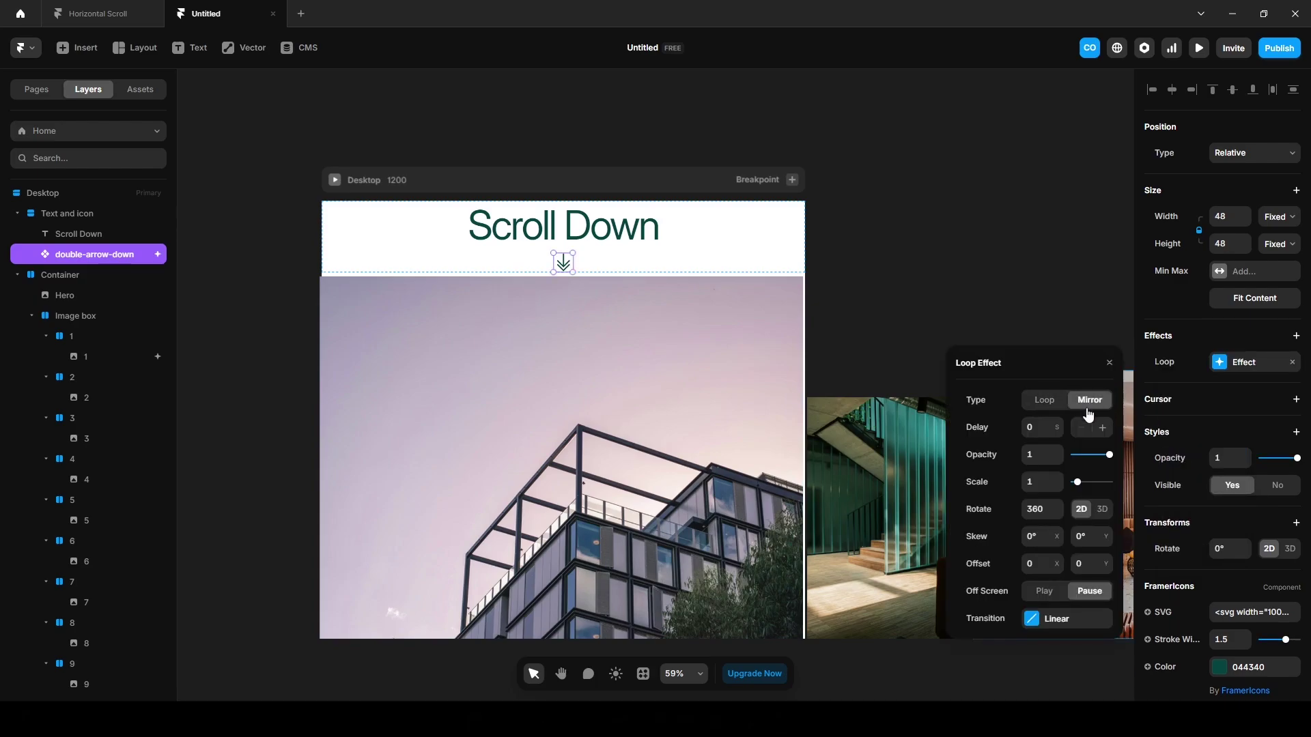
pyautogui.click(1036, 512)
pyautogui.write('0')
pyautogui.click(1078, 567)
pyautogui.write('50')
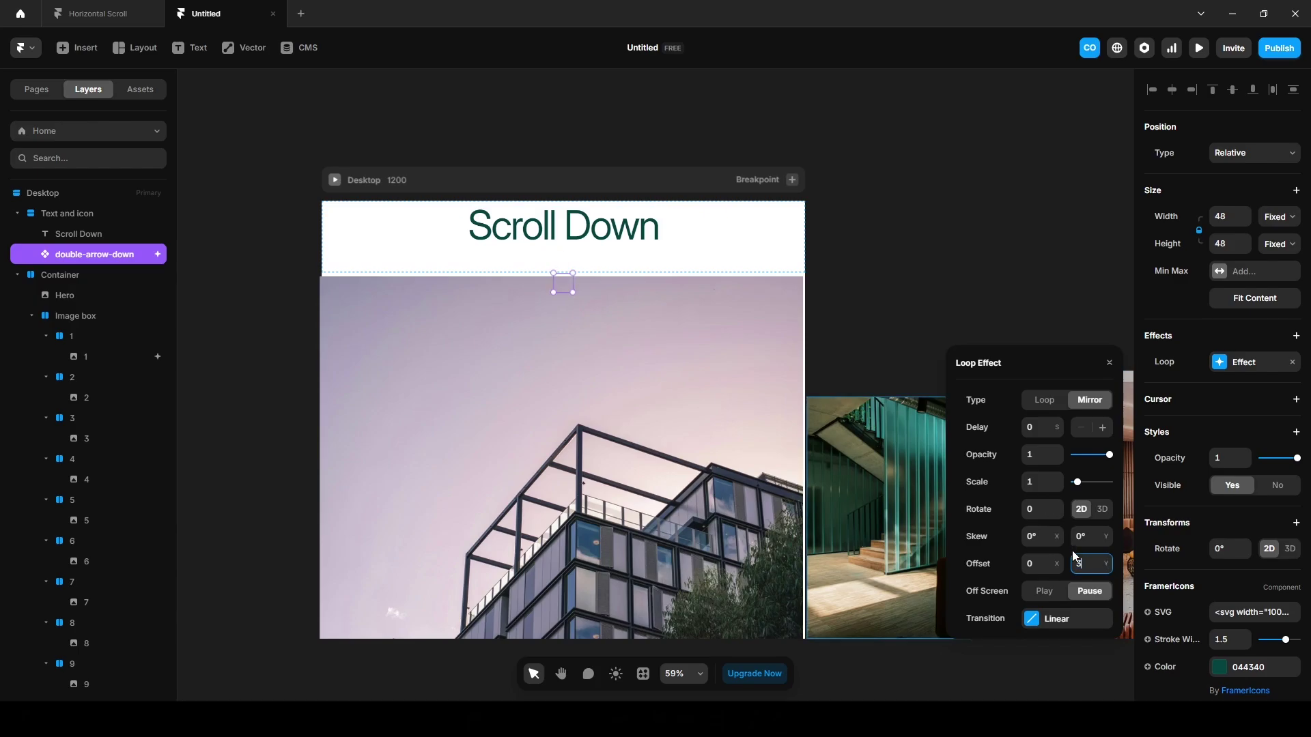
pyautogui.click(1197, 49)
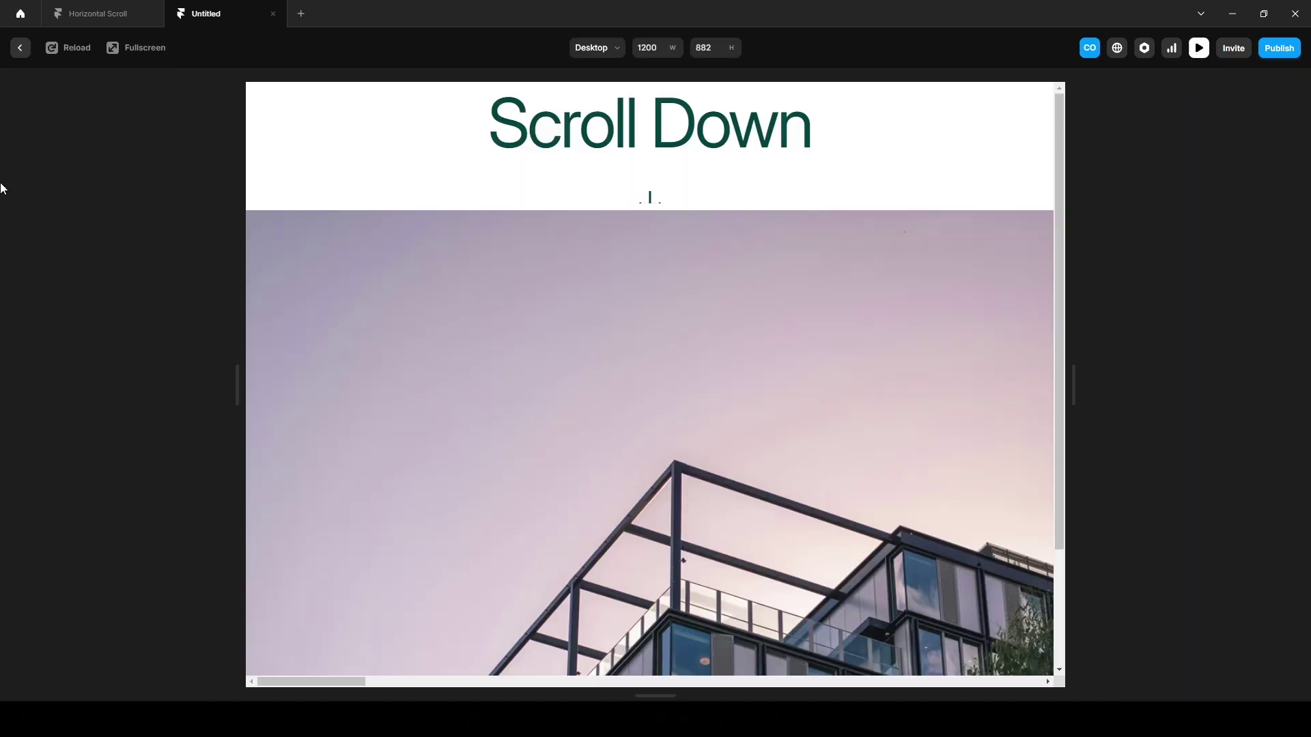
# Set the Text and icon section height to 400 px
pyautogui.click(20, 47)
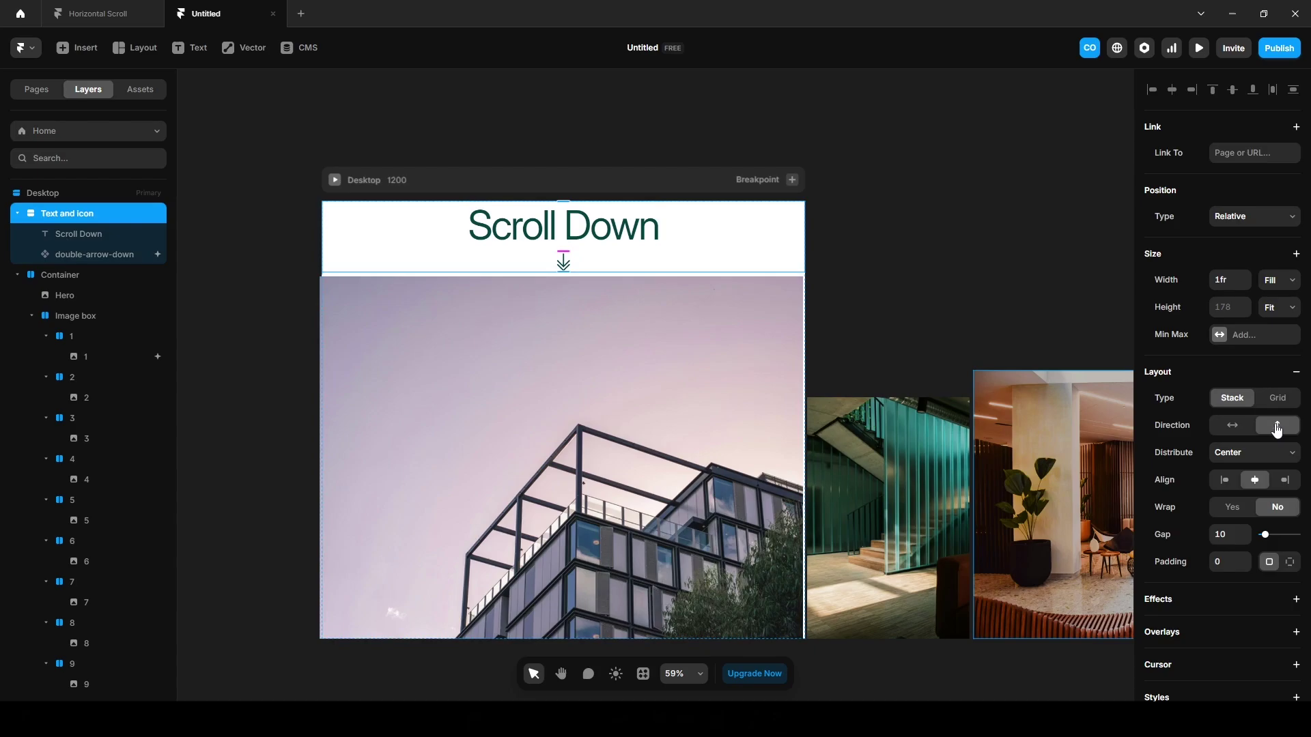
pyautogui.click(1229, 307)
pyautogui.write('40')
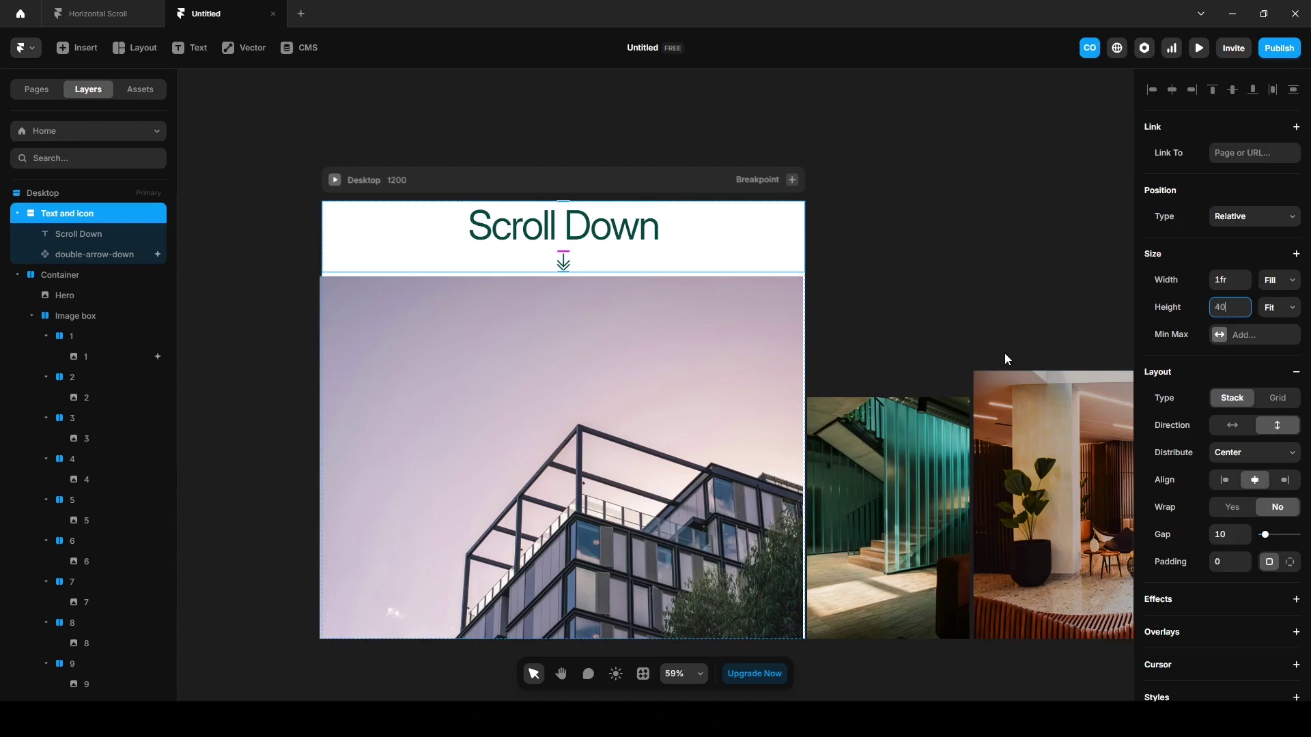
pyautogui.write('0')
pyautogui.press('Return')
pyautogui.click(932, 334)
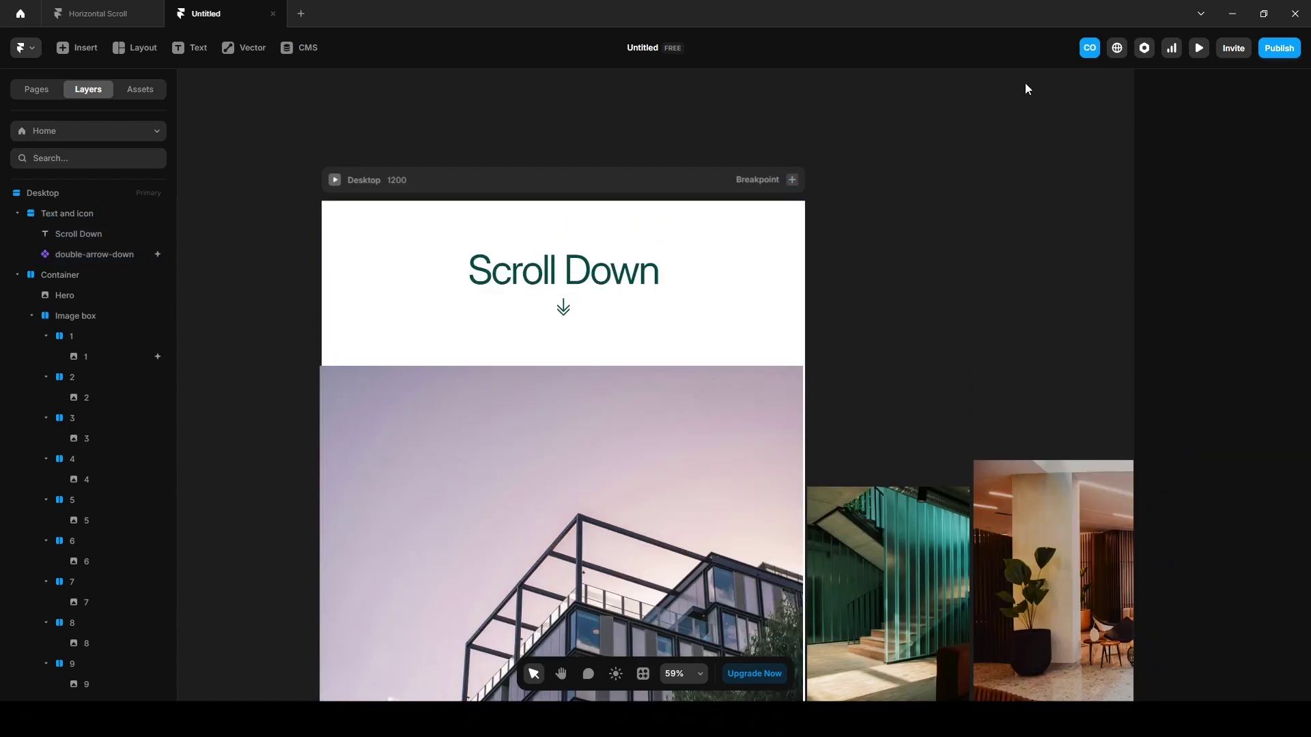
# Preview the page and compare it with the Horizontal Scroll reference project's Our Projects section
pyautogui.click(1196, 49)
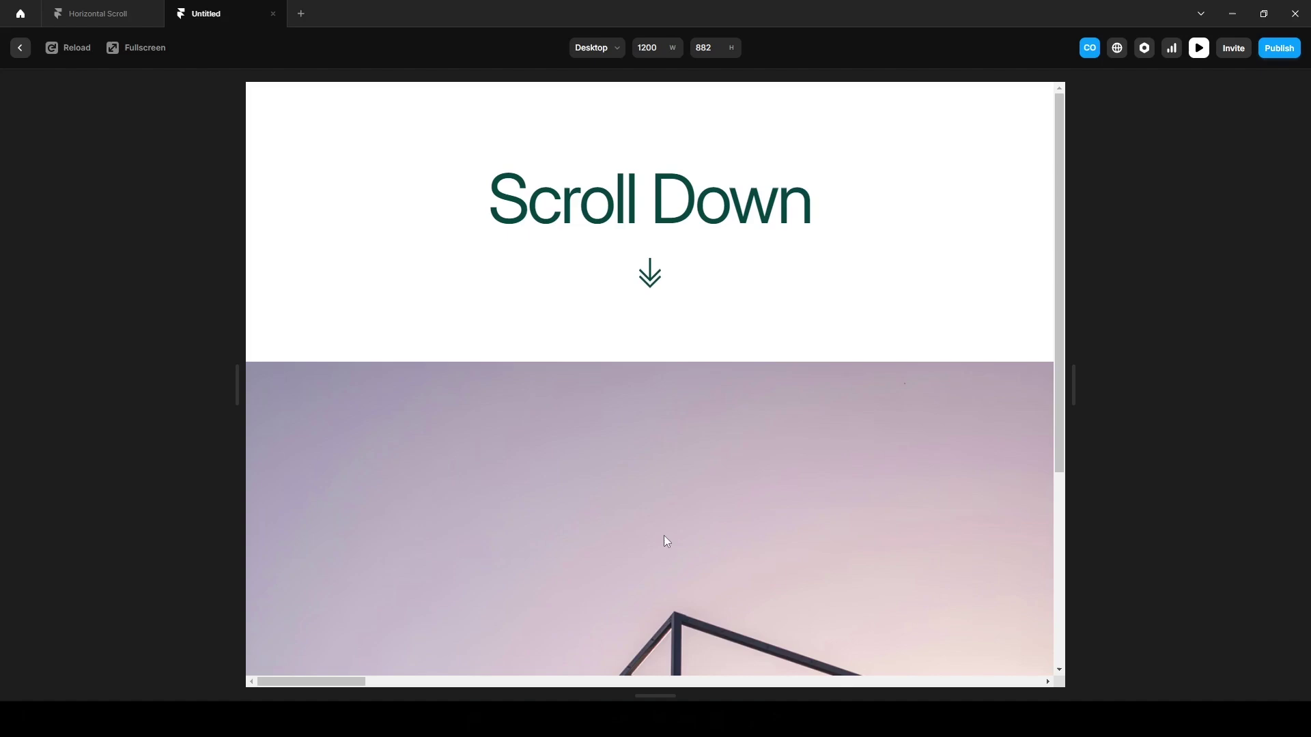
pyautogui.click(123, 14)
pyautogui.scroll(-5, 695, 428)
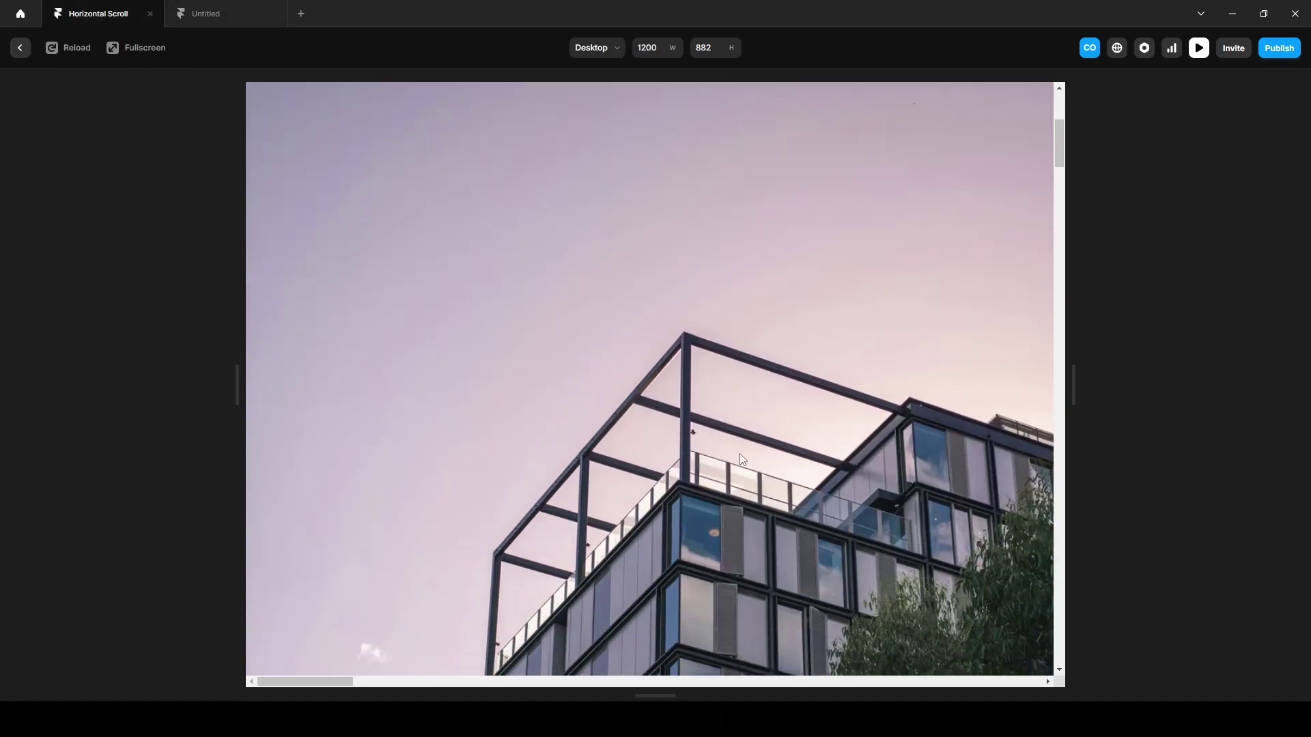
pyautogui.scroll(-5, 738, 454)
pyautogui.moveTo(501, 428); pyautogui.dragTo(822, 437)
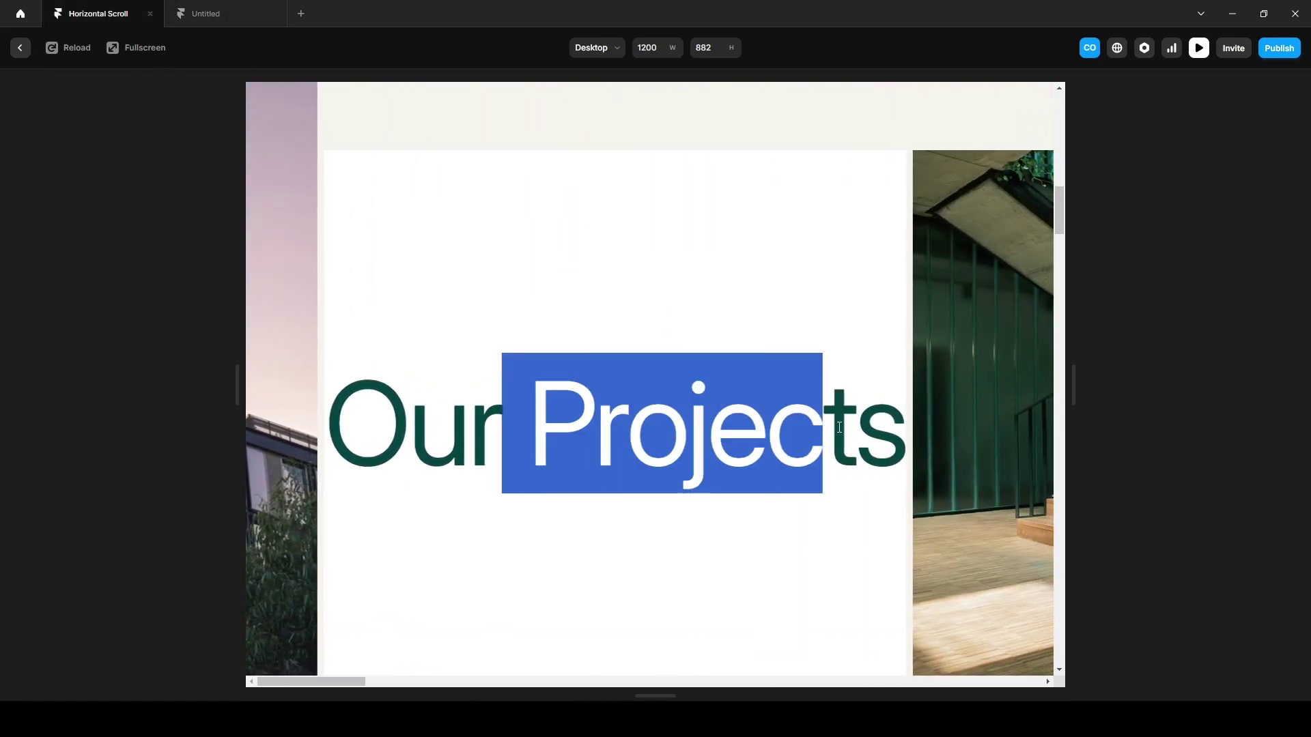
pyautogui.click(199, 14)
# Draw a new frame to the right of the page with an 800 px height
pyautogui.click(20, 52)
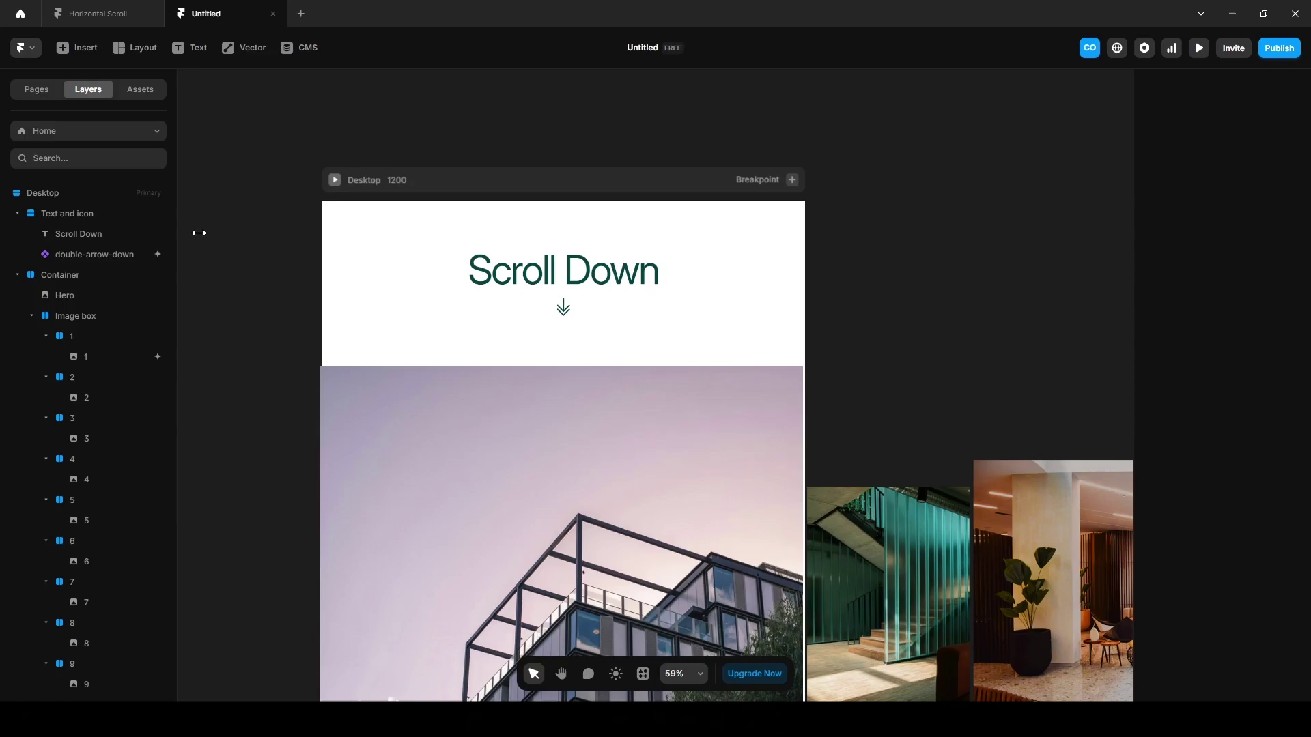
pyautogui.moveTo(930, 316); pyautogui.dragTo(773, 313)
pyautogui.press('f')
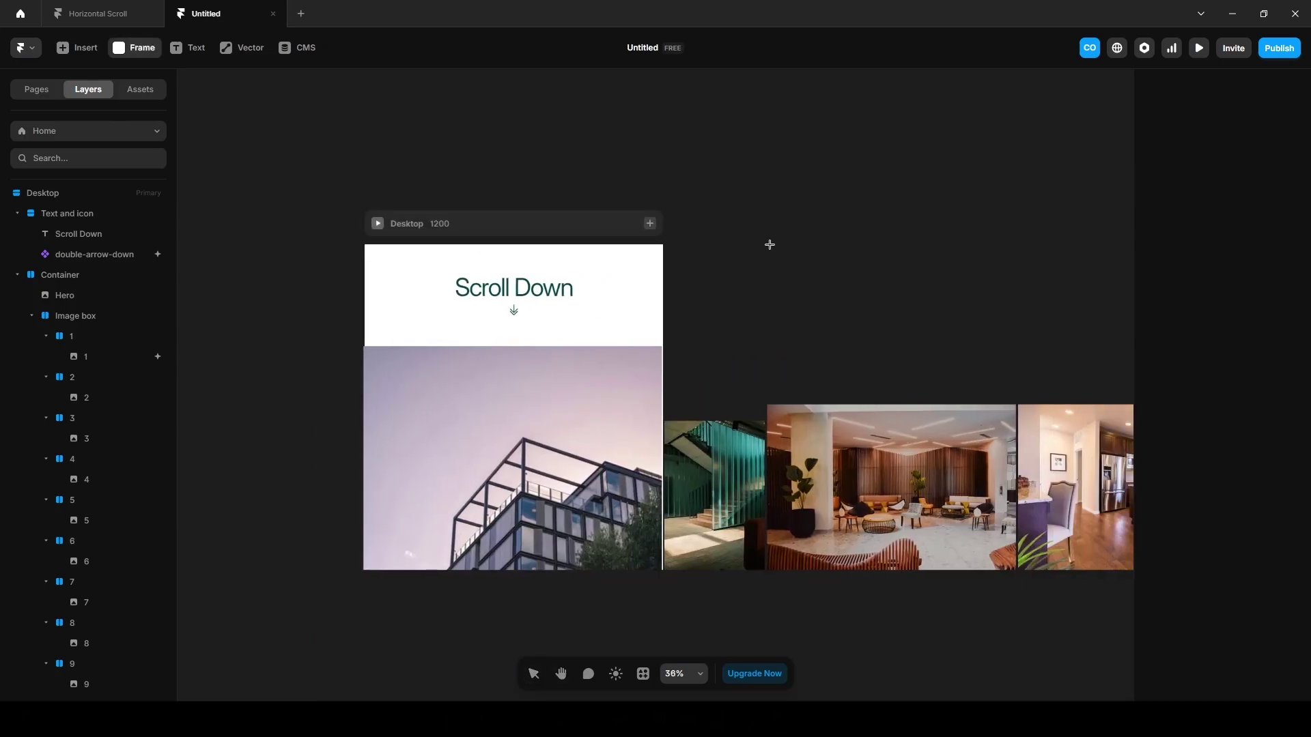
pyautogui.moveTo(763, 219); pyautogui.dragTo(968, 329)
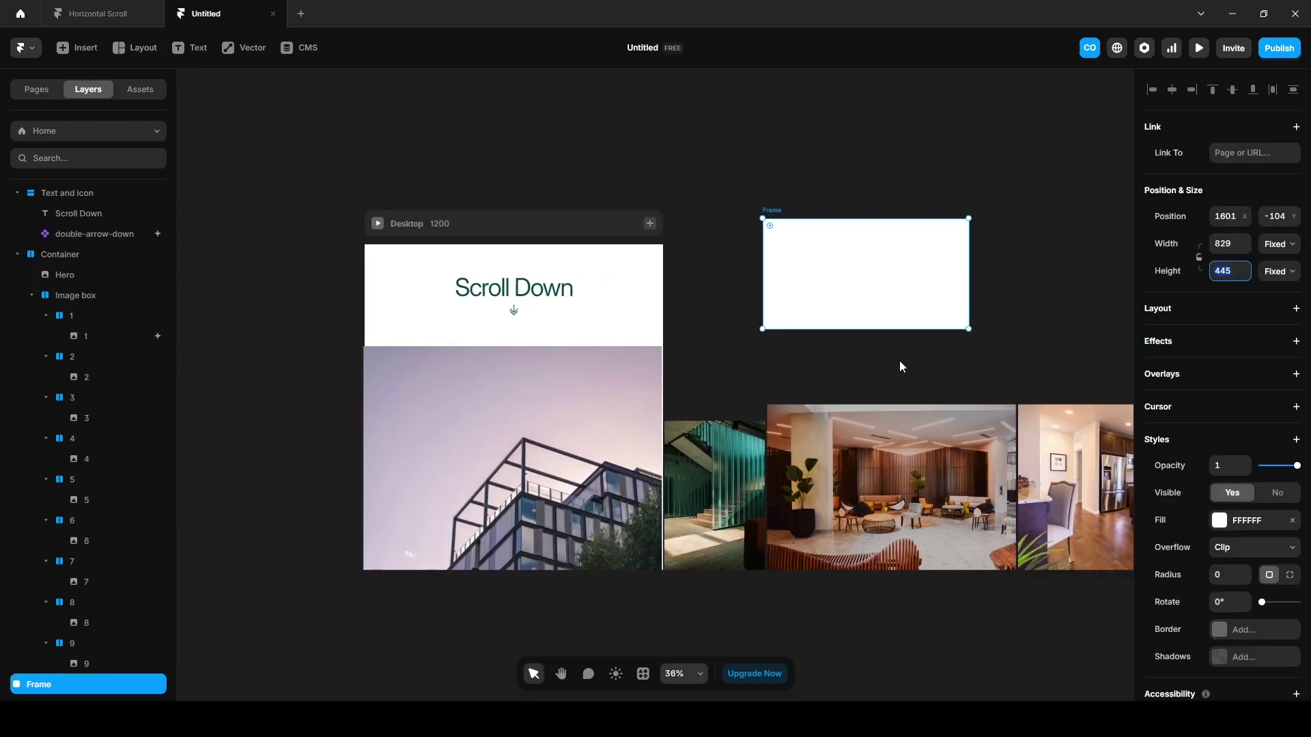
pyautogui.write('800')
pyautogui.press('Return')
# Name the frame 'Our Projects' and give it a stack layout
pyautogui.doubleClick(53, 685)
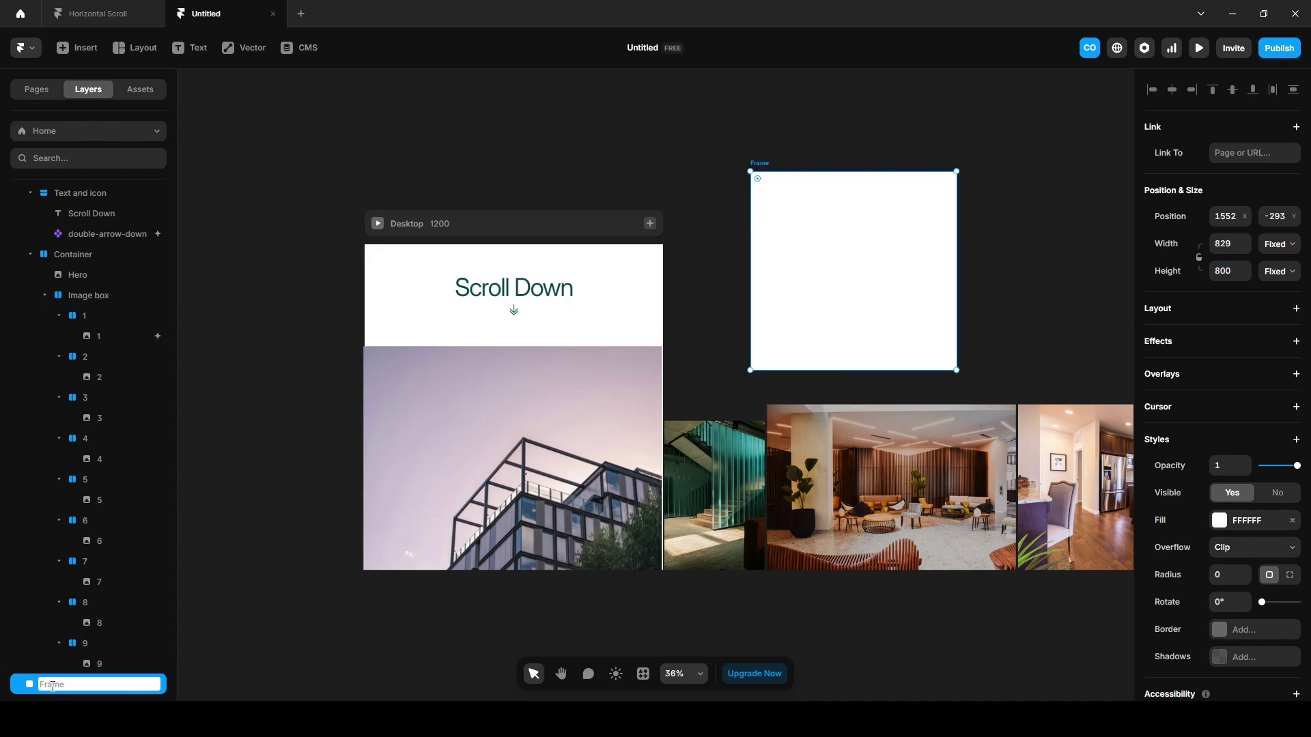
pyautogui.write('Our Projects')
pyautogui.press('Return')
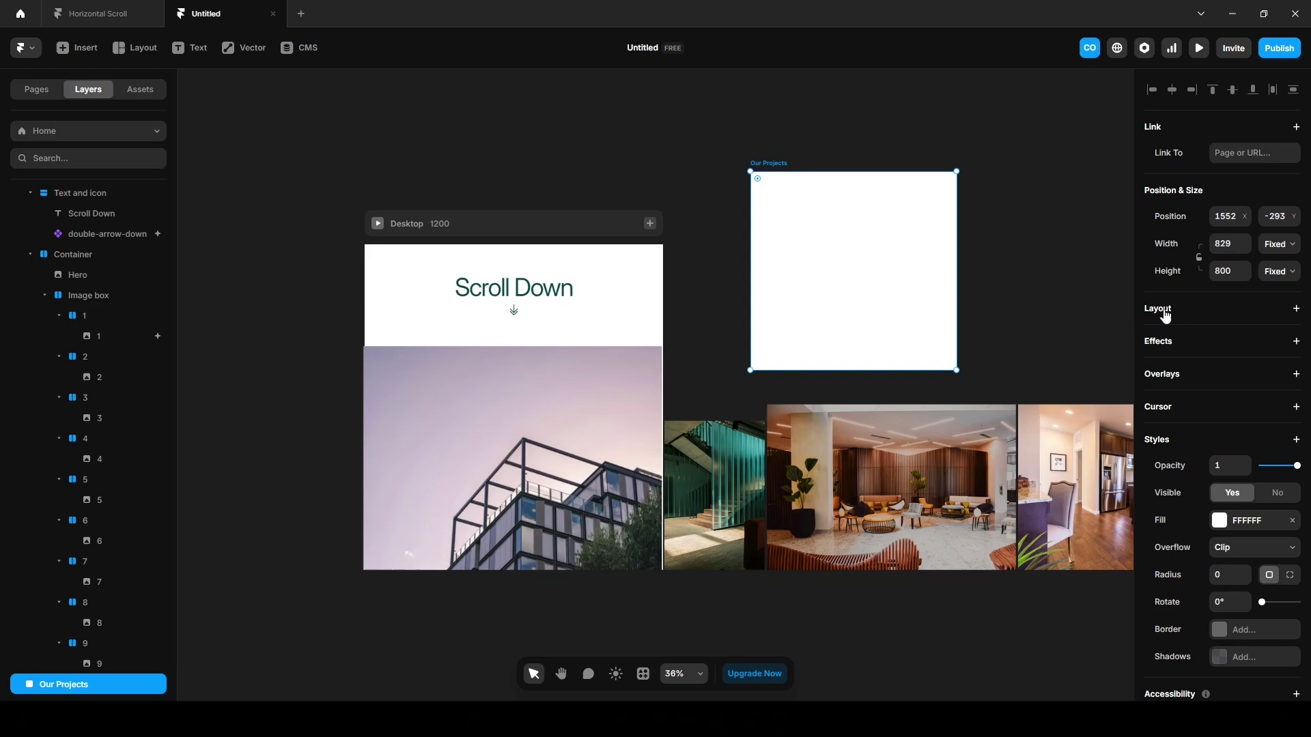
pyautogui.click(1163, 311)
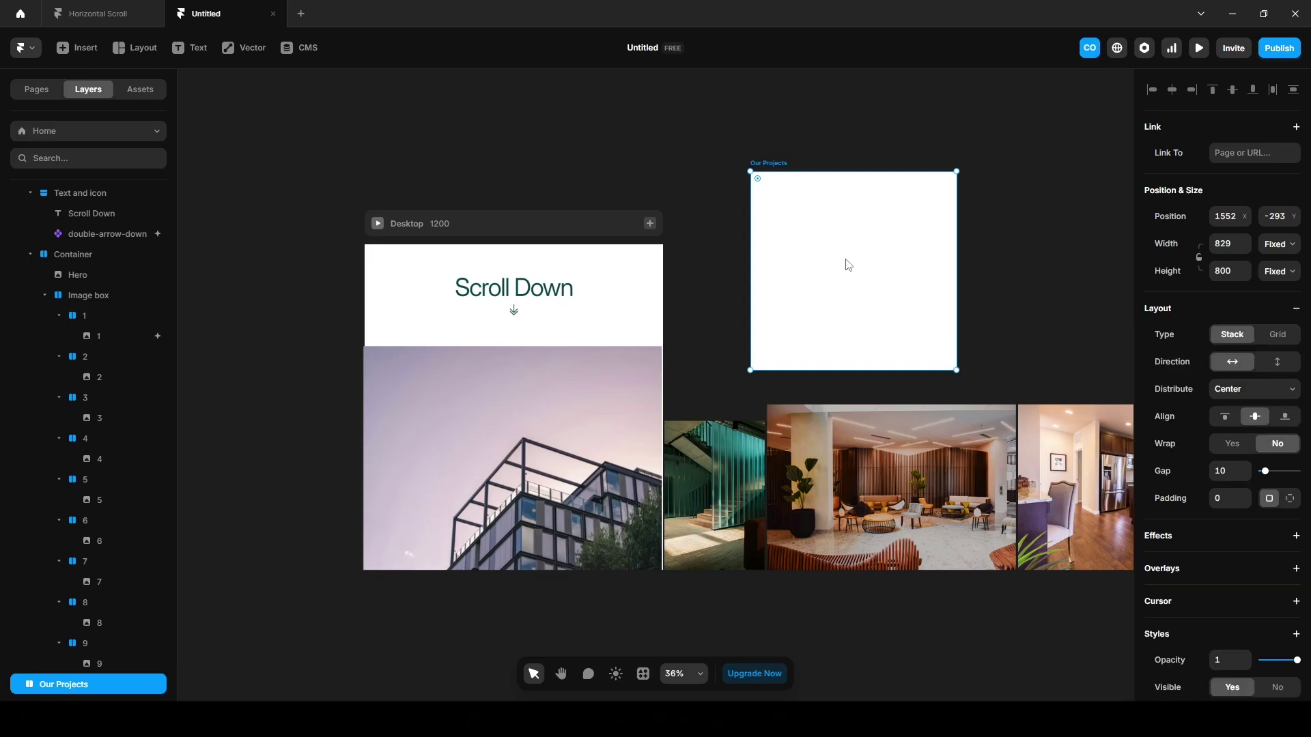
# Add an 'Our Projects' text layer inside the frame at size 180
pyautogui.press('t')
pyautogui.click(847, 264)
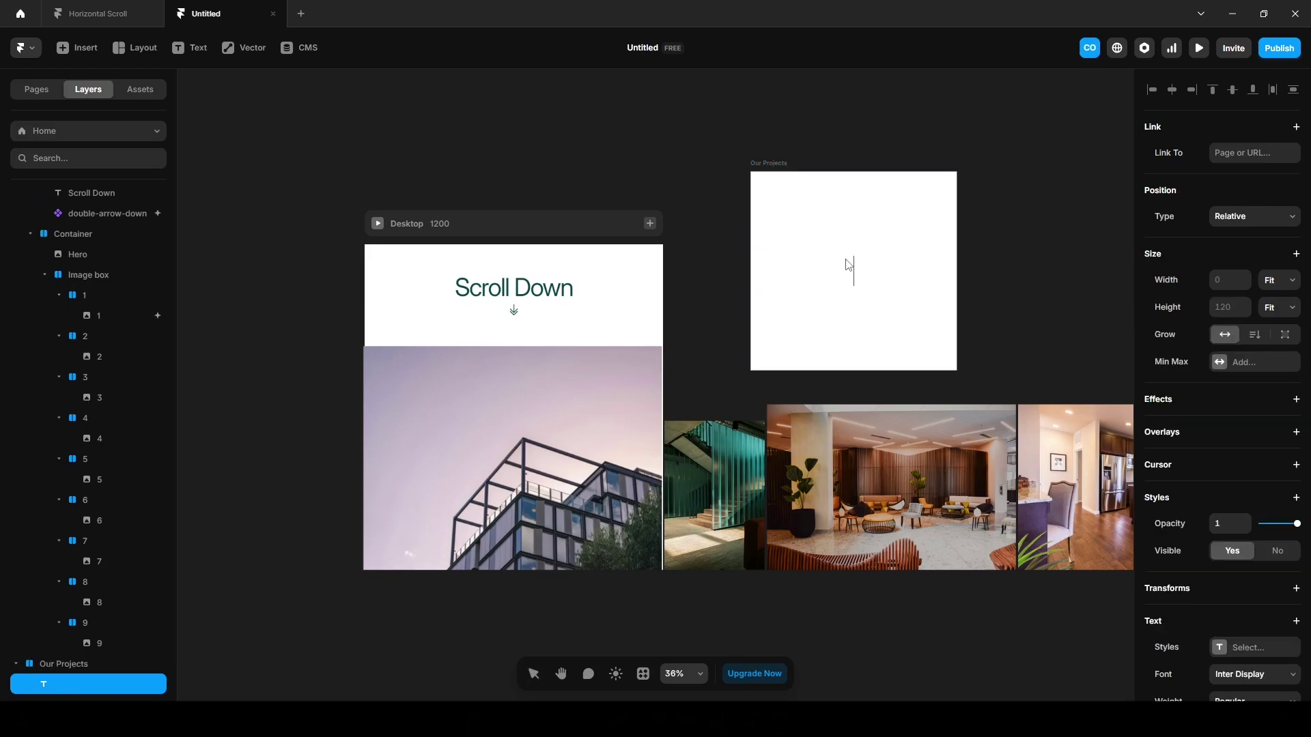
pyautogui.write('Our Projects')
pyautogui.hotkey('ctrl', 'a')
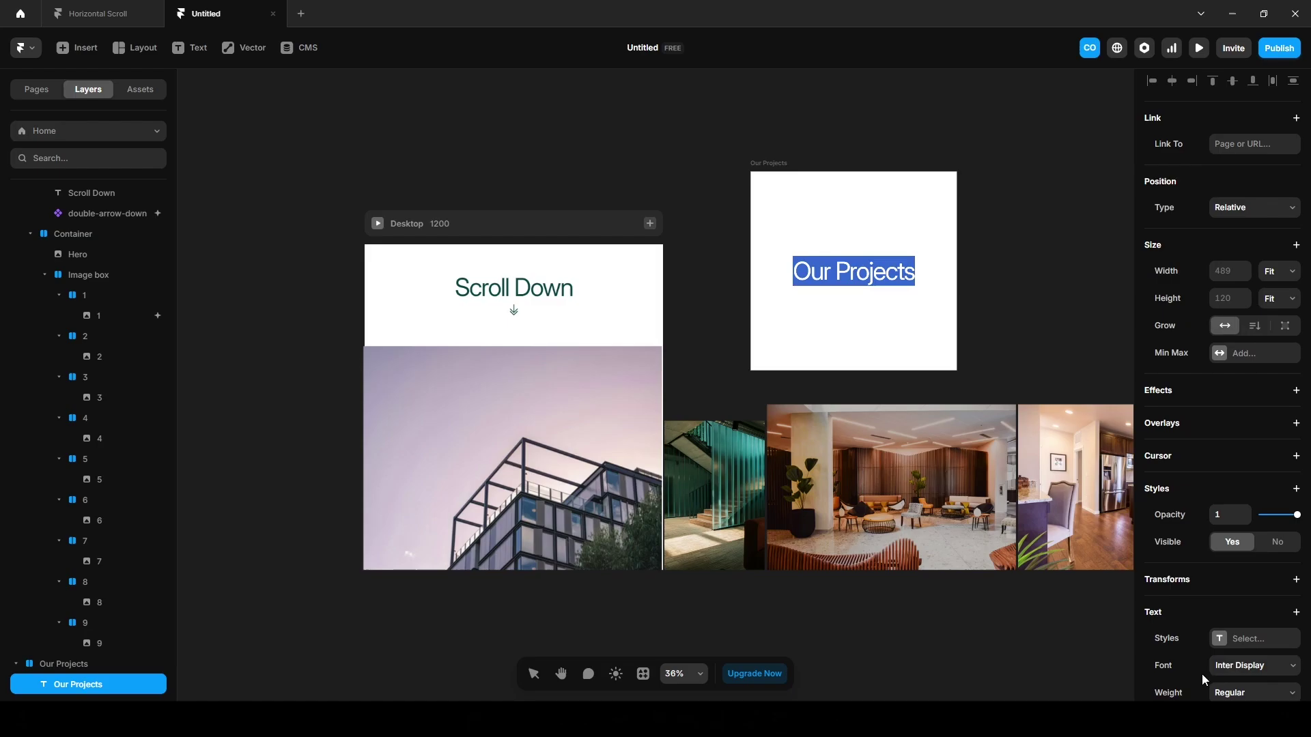
pyautogui.scroll(-3, 1204, 679)
pyautogui.click(1225, 553)
pyautogui.write('180')
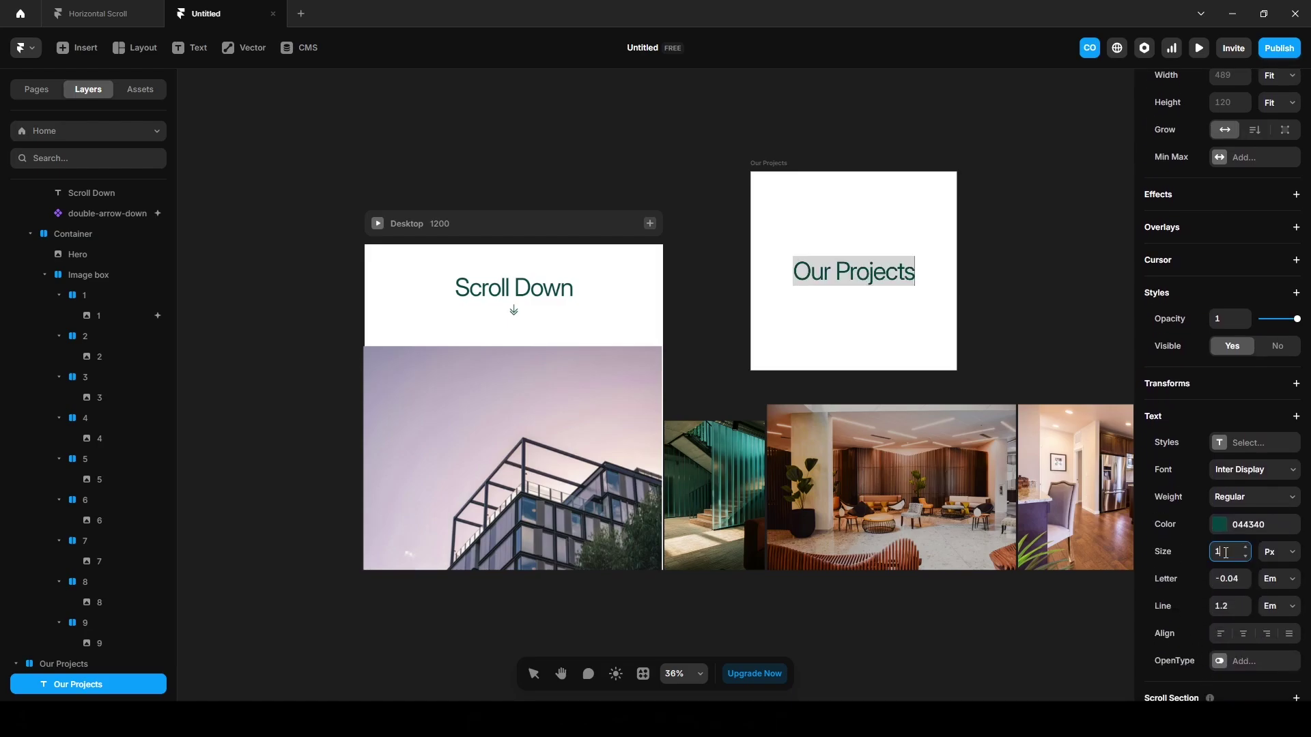
# Move the Our Projects stack into the Image box in the Layers panel
pyautogui.click(20, 668)
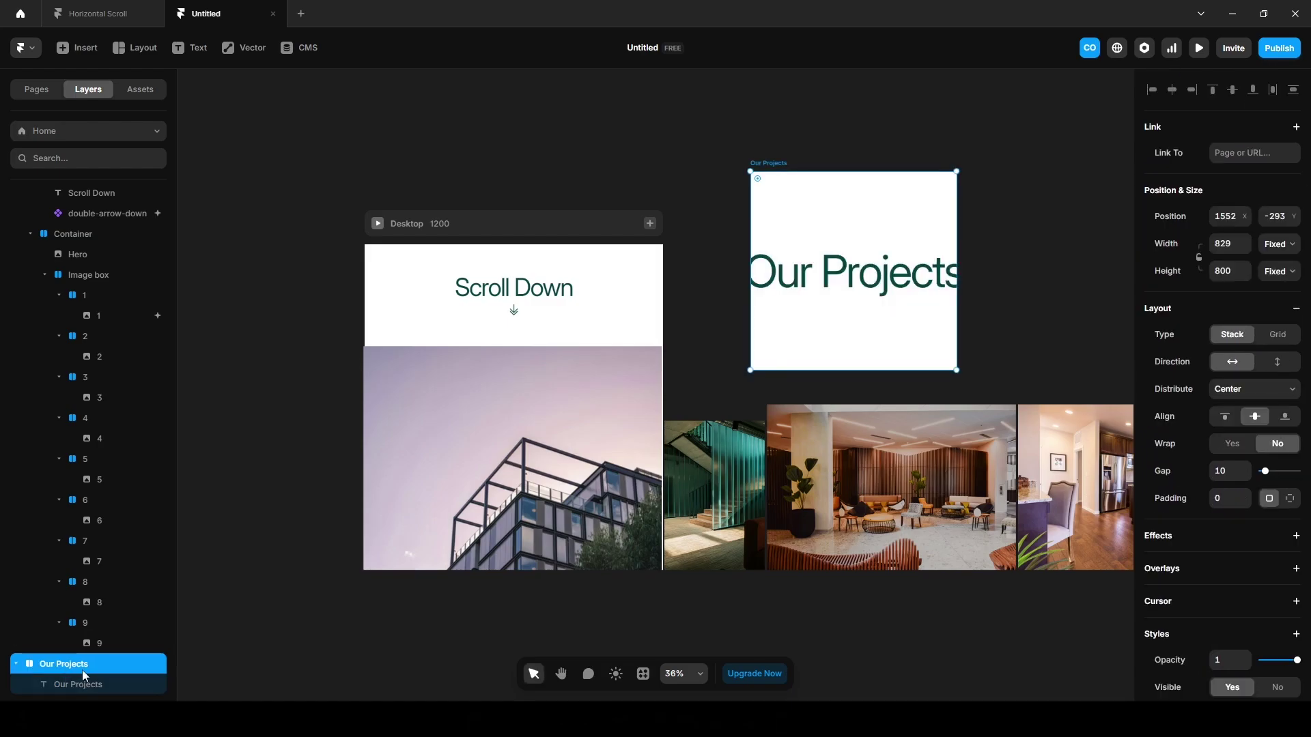
pyautogui.moveTo(73, 670); pyautogui.dragTo(91, 276)
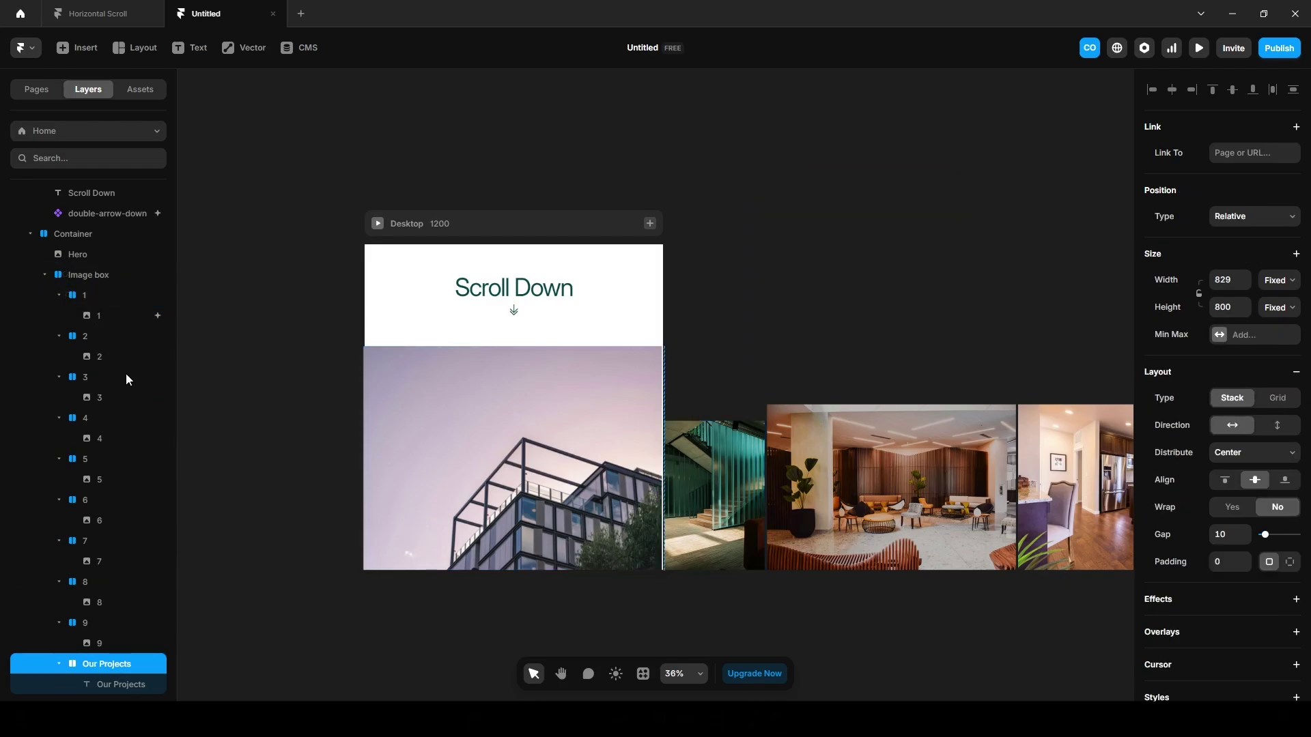
pyautogui.scroll(-5, 404, 375)
pyautogui.scroll(2, 404, 375)
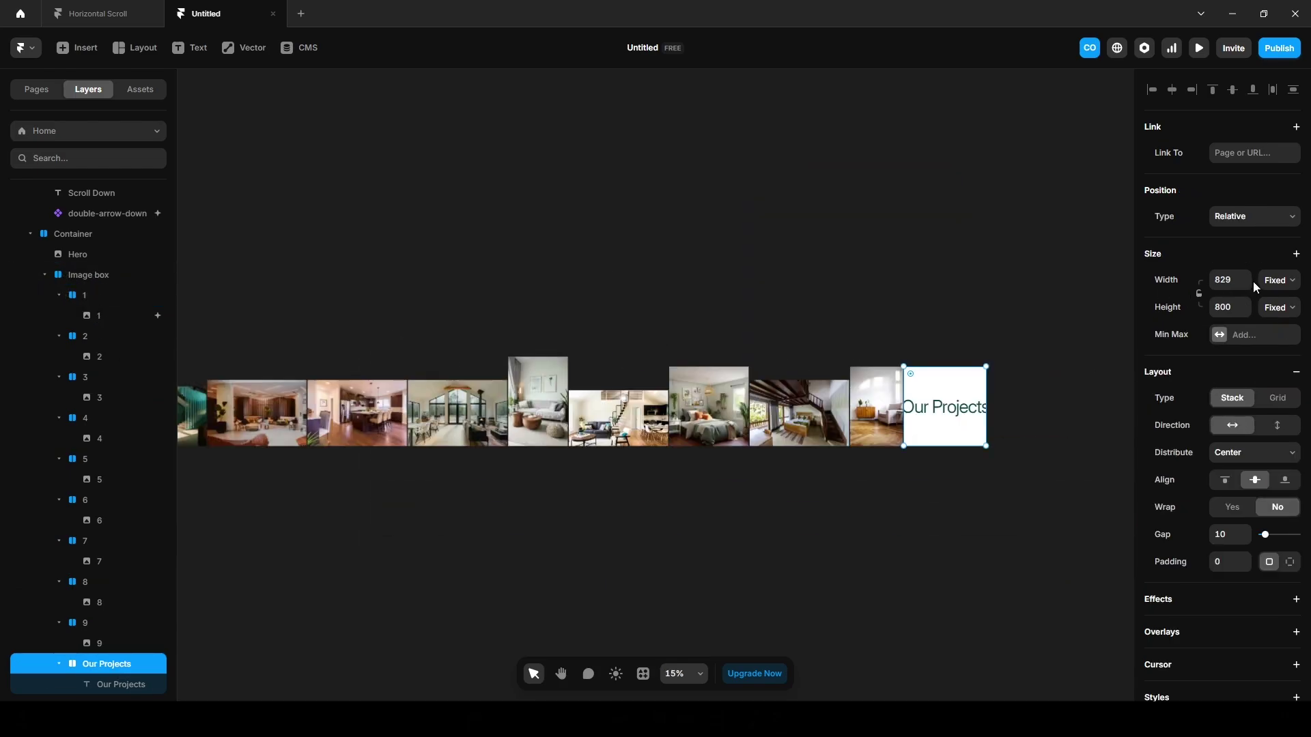
pyautogui.click(1228, 280)
# Widen Our Projects to 900 and move it to the start of the Image box
pyautogui.write('900')
pyautogui.press('Return')
pyautogui.moveTo(89, 664); pyautogui.dragTo(75, 290)
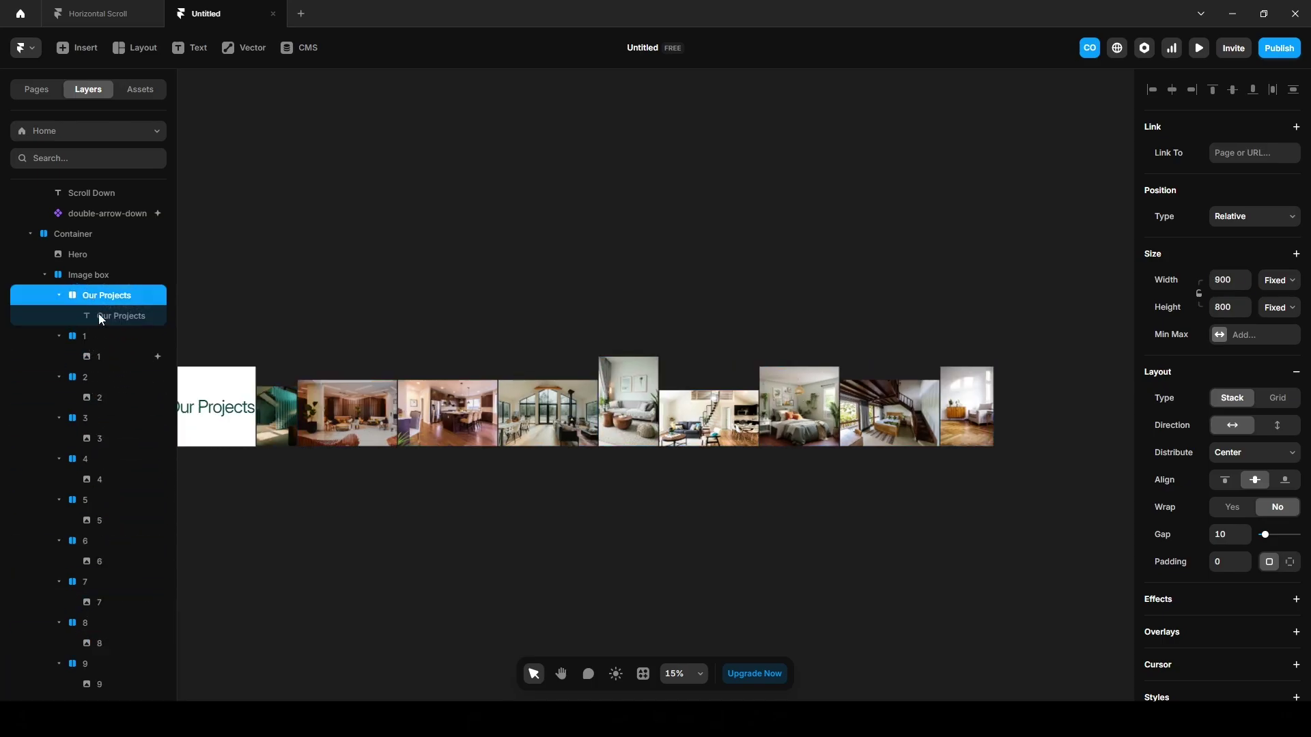
# Preview the page and scroll through the gallery, then return to the editor
pyautogui.click(510, 219)
pyautogui.hscroll(-5, 510, 219)
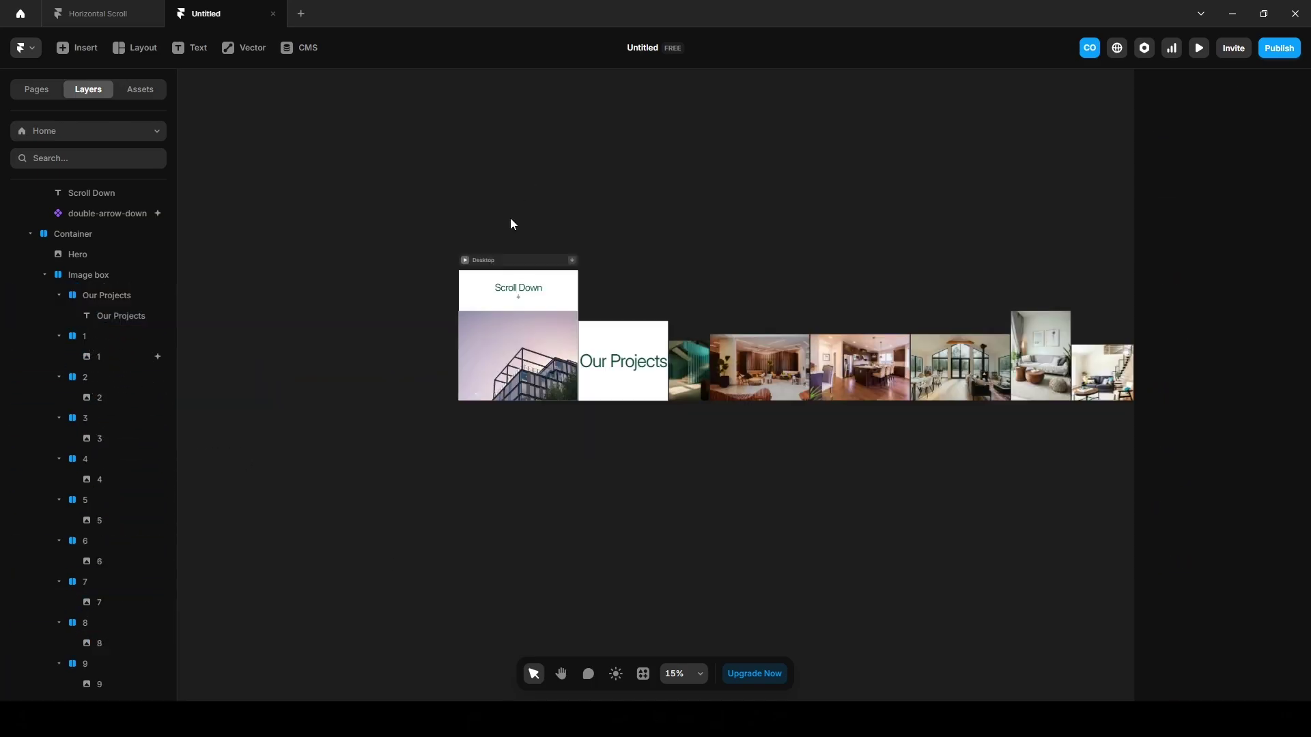
pyautogui.click(1198, 48)
pyautogui.scroll(-5, 630, 493)
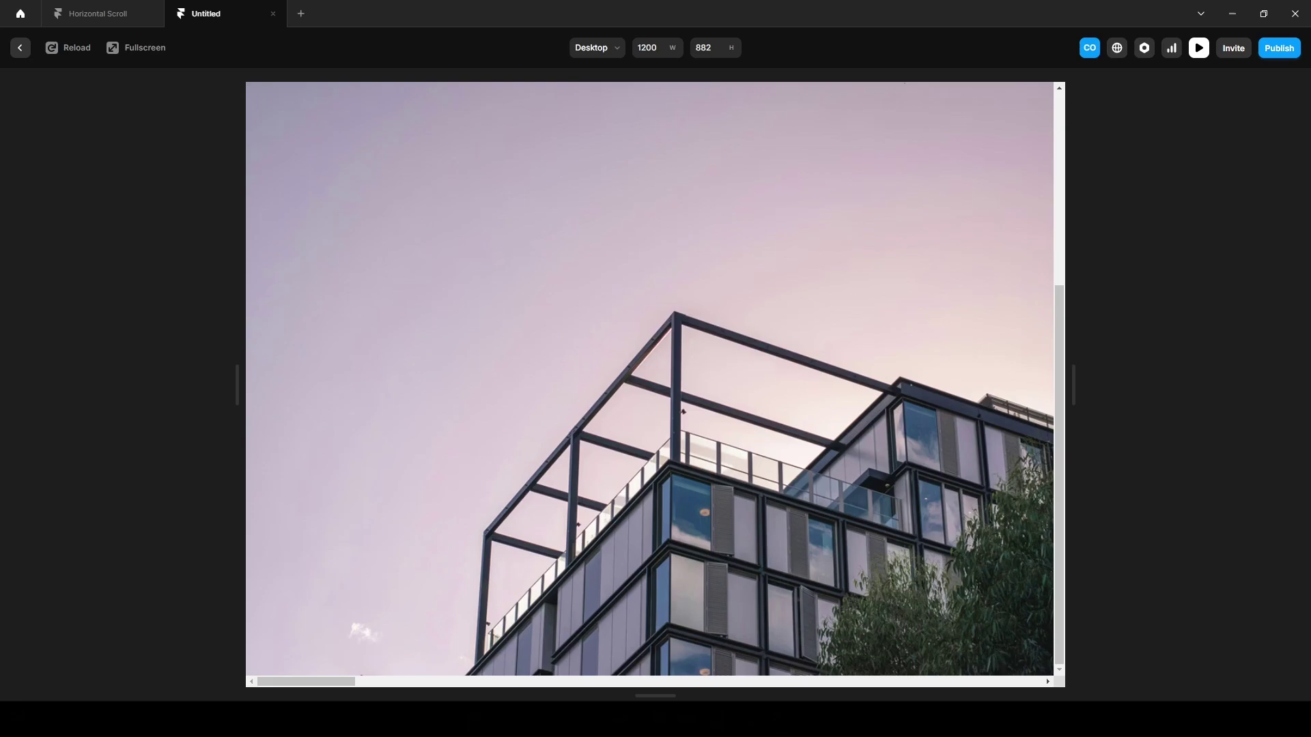
pyautogui.press('Escape')
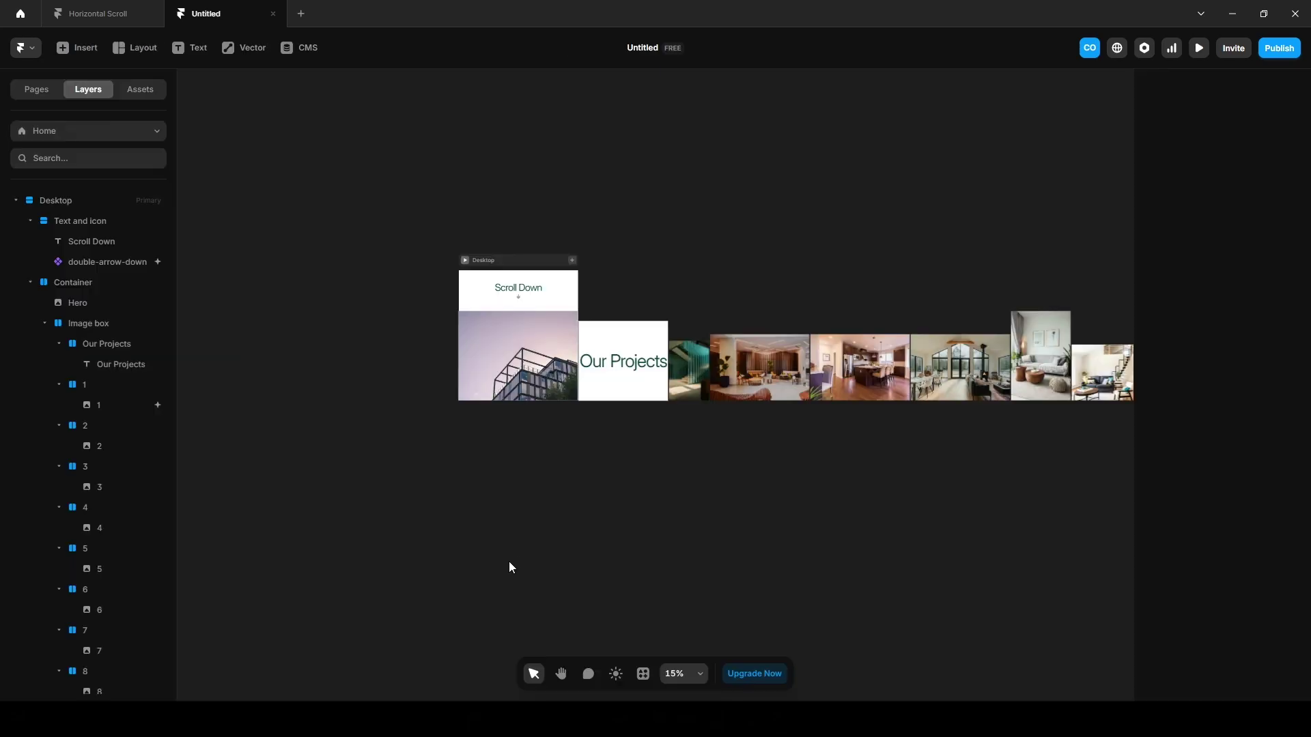
# Mark the Container layer as a Scroll Section named 'container'
pyautogui.click(80, 284)
pyautogui.scroll(-4, 1194, 568)
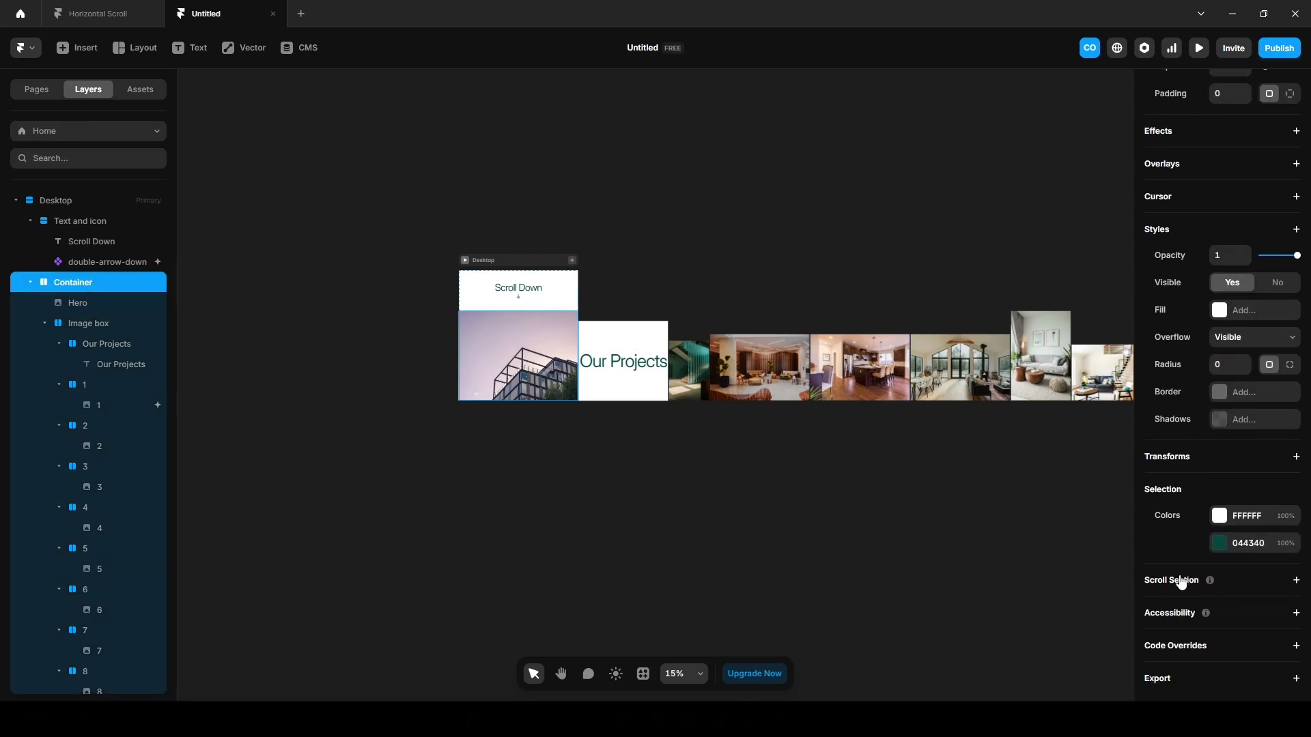
pyautogui.click(1174, 582)
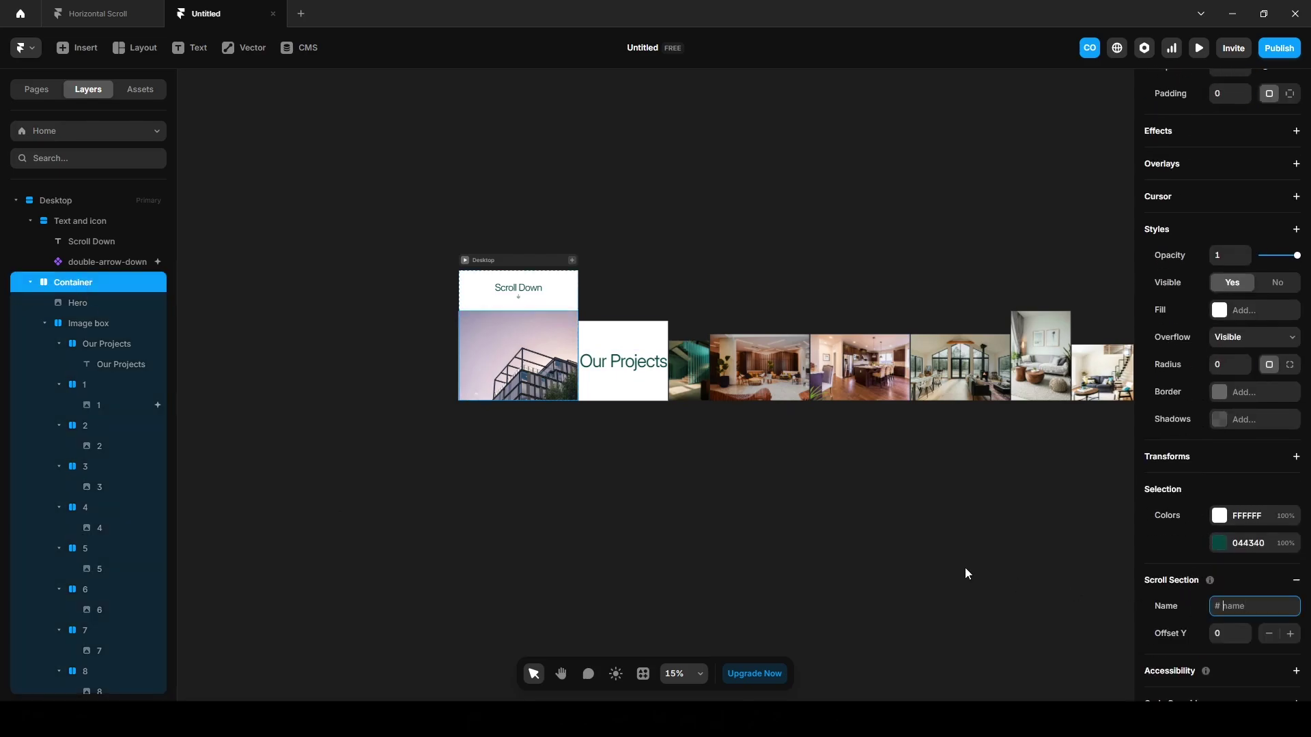
pyautogui.write('container')
pyautogui.click(964, 574)
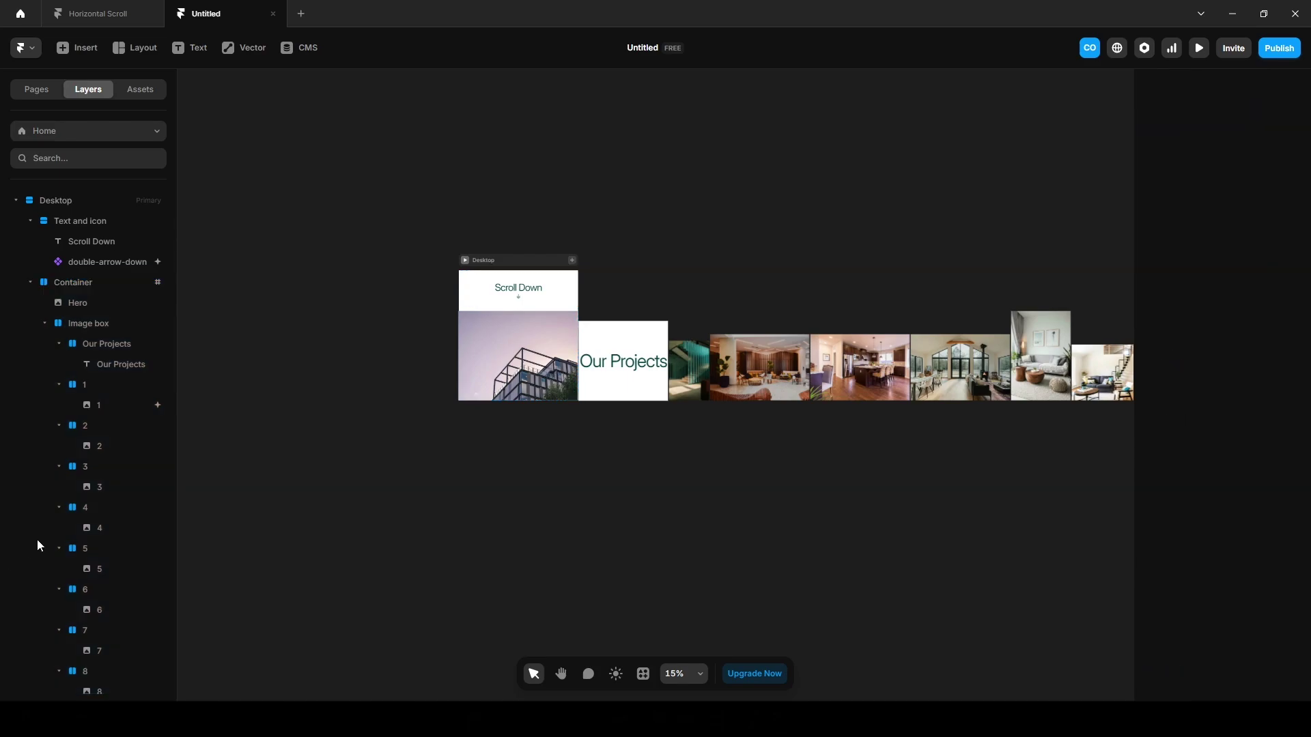
# Add a Scroll Transform to the Image box triggered by Section in View, viewport top, #container
pyautogui.click(98, 325)
pyautogui.click(1155, 603)
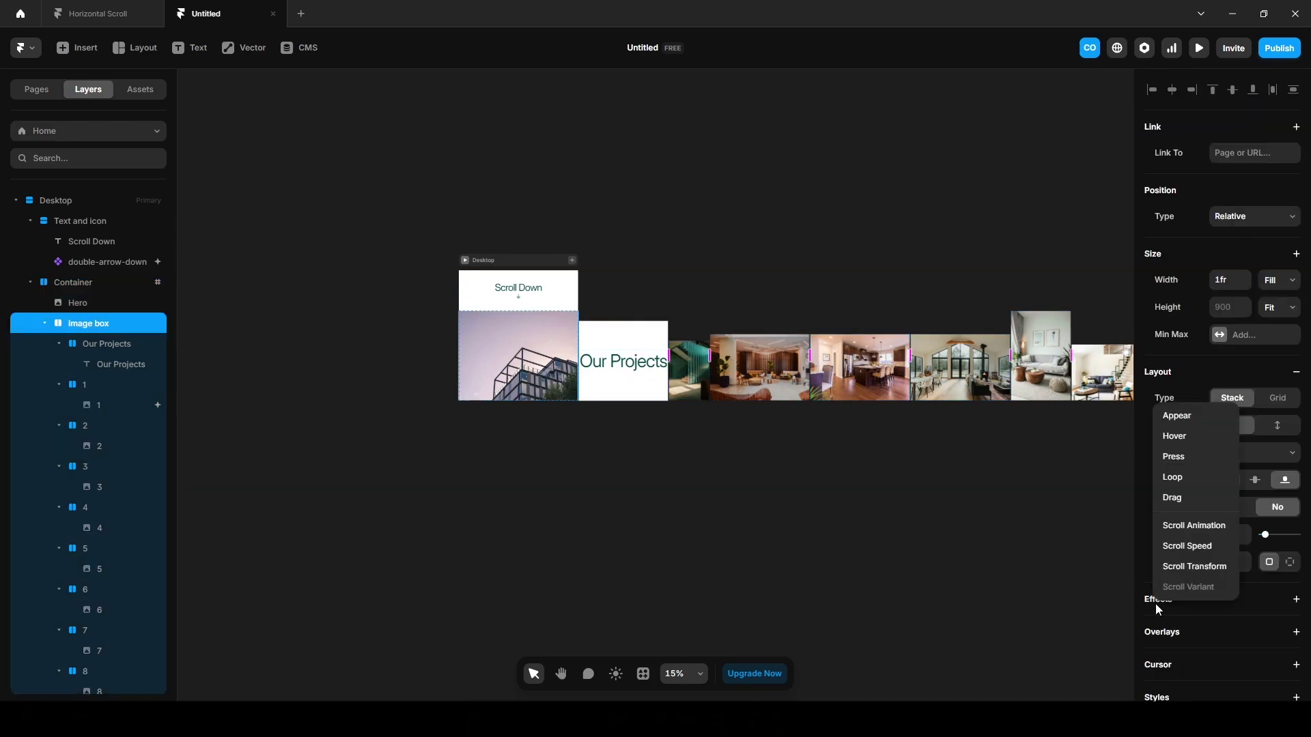
pyautogui.click(1194, 566)
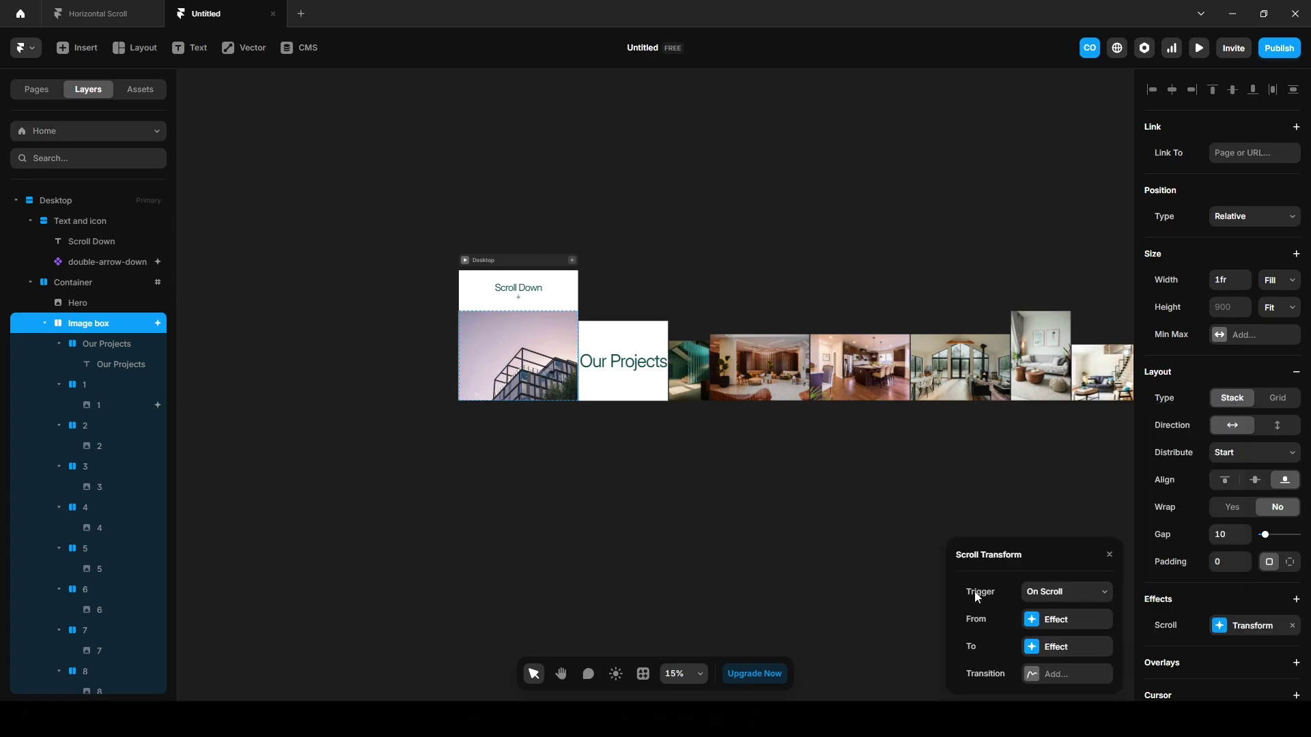
pyautogui.click(1051, 593)
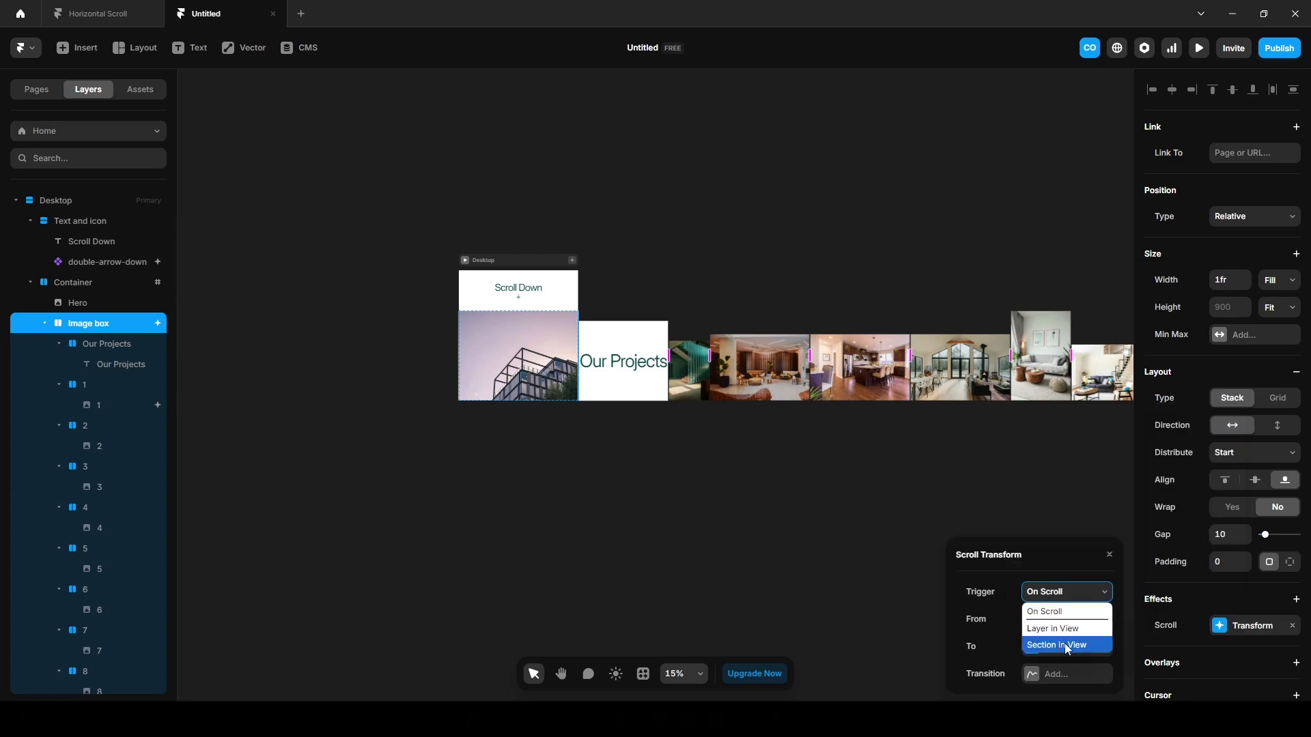
pyautogui.click(1064, 645)
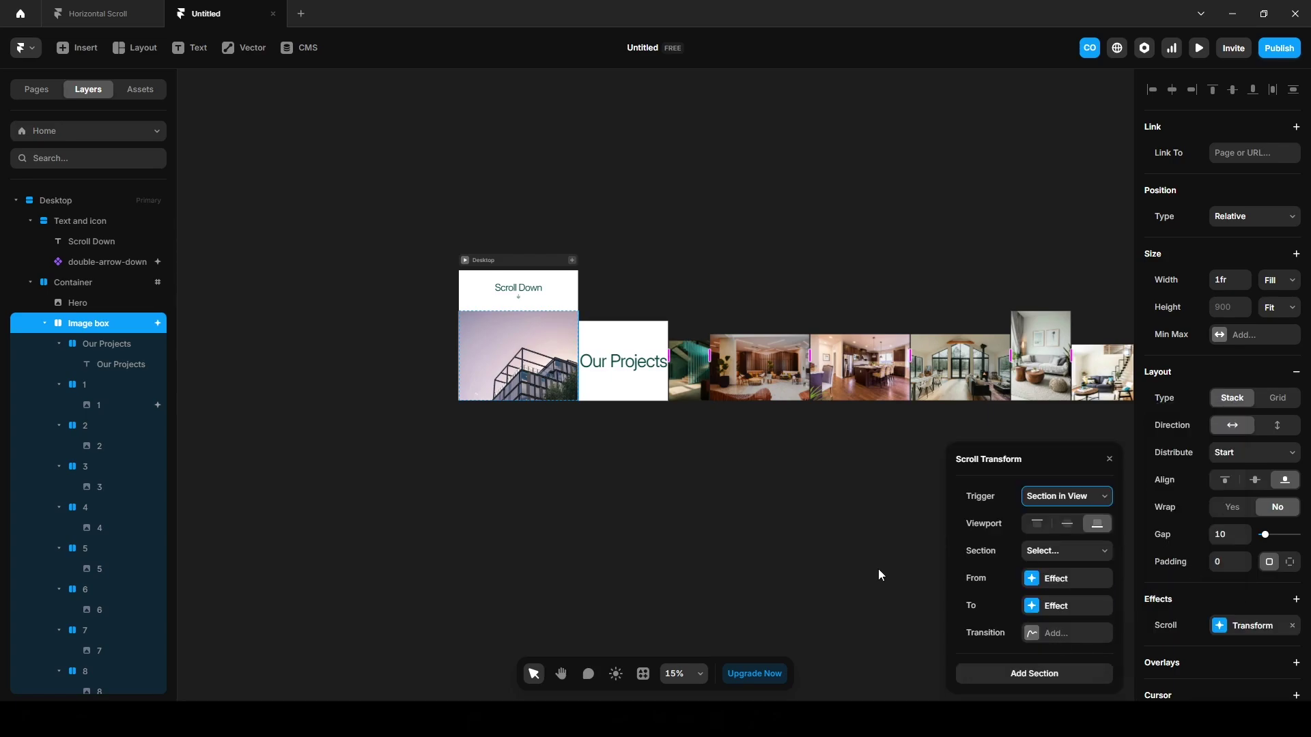
pyautogui.click(1036, 527)
pyautogui.click(1059, 553)
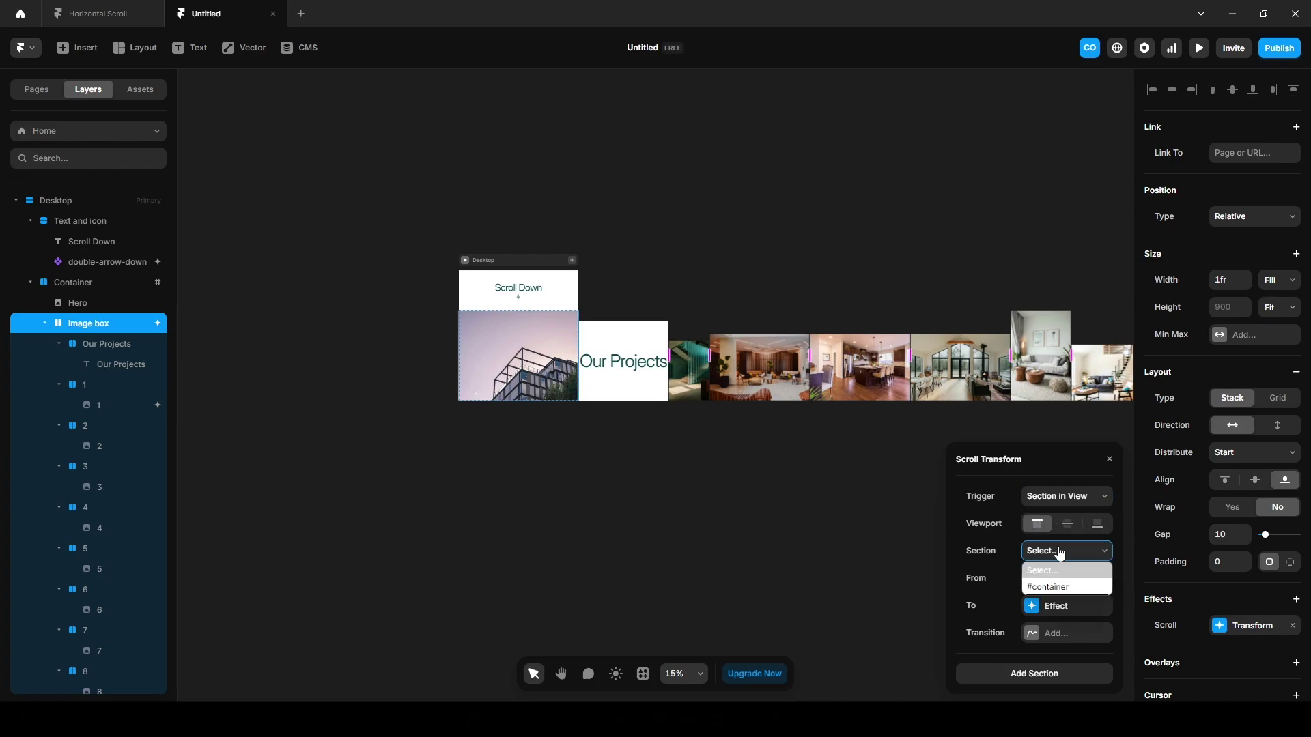
pyautogui.click(1041, 588)
# Set the transform's starting state to opacity 1 and scale 1
pyautogui.click(1043, 580)
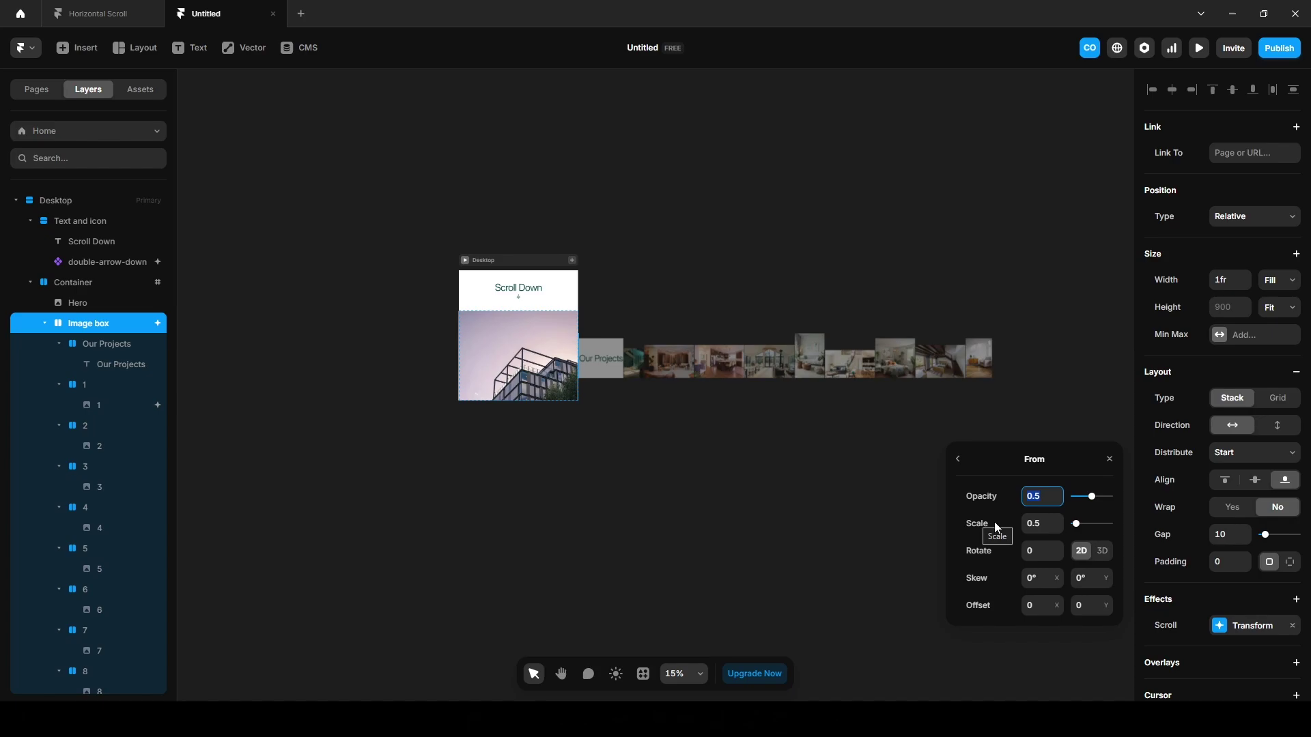
pyautogui.write('1')
pyautogui.press('Tab')
pyautogui.write('1')
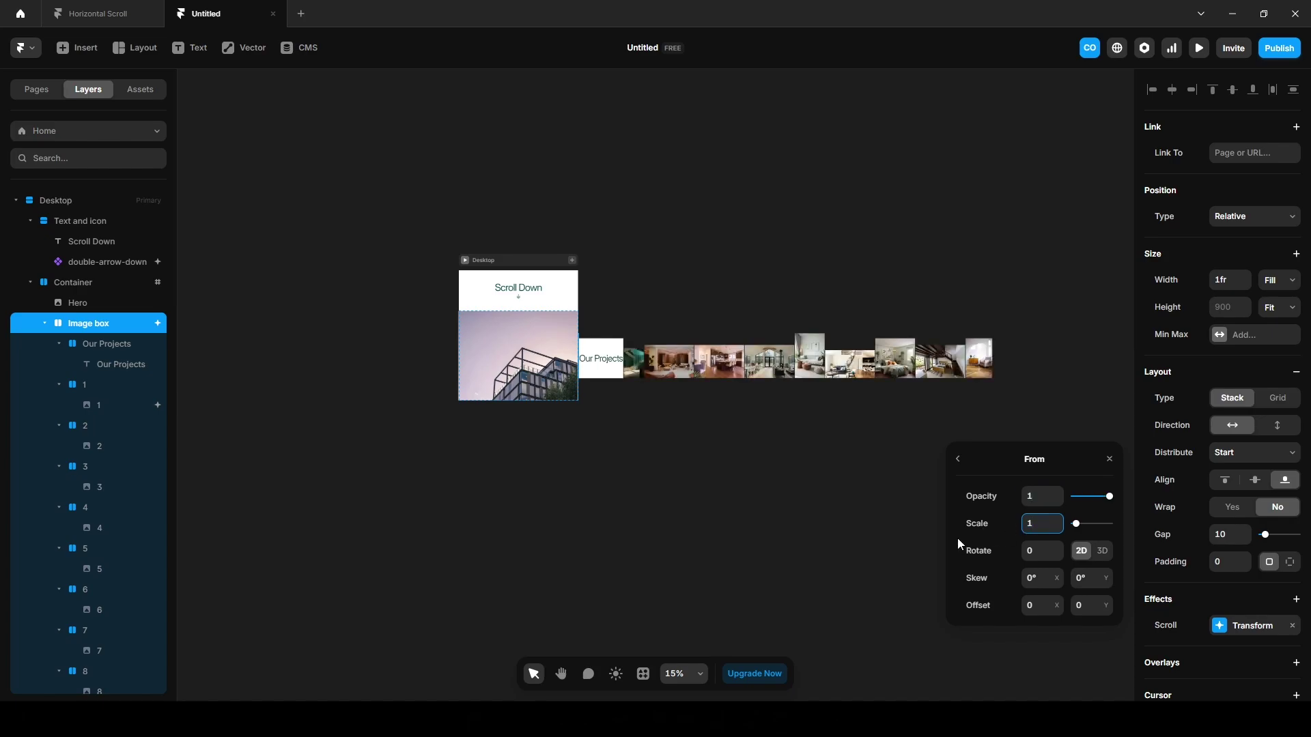
pyautogui.press('Return')
pyautogui.click(957, 459)
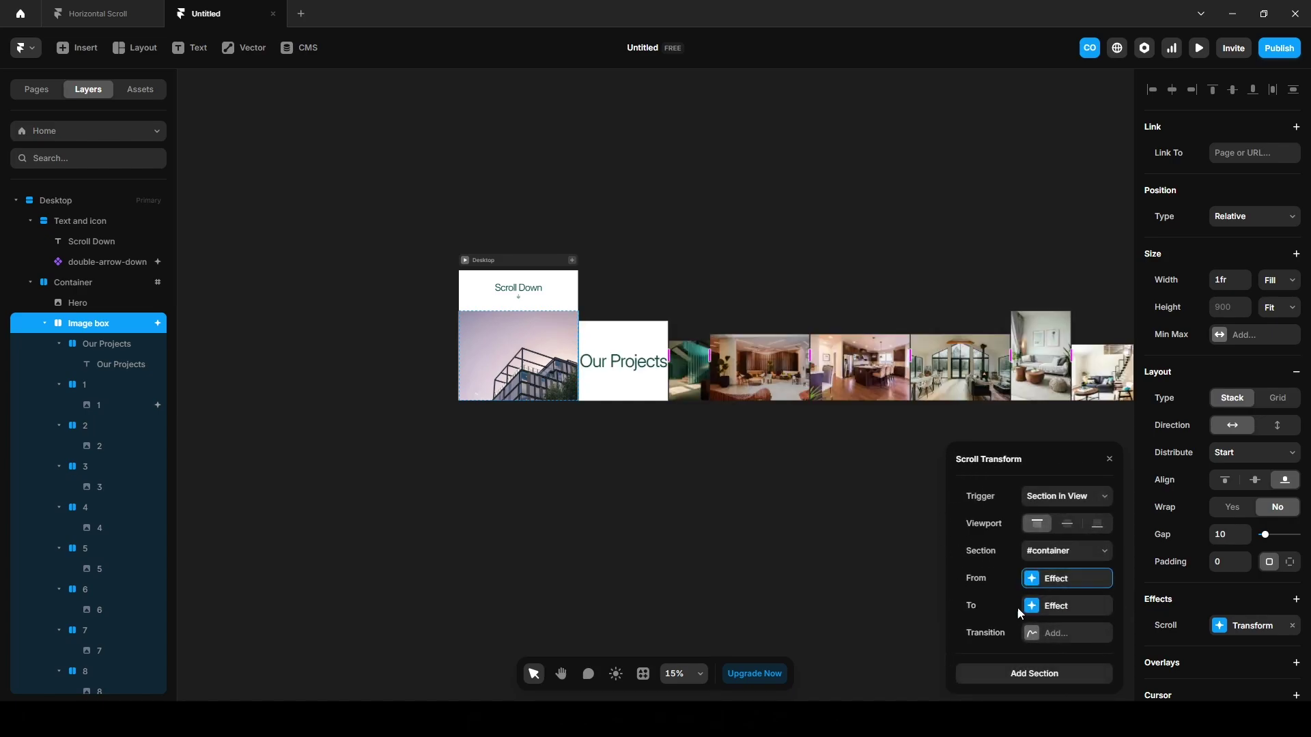
# Lower the transform's ending X offset to about −8330 so the photo row slides left
pyautogui.click(1032, 607)
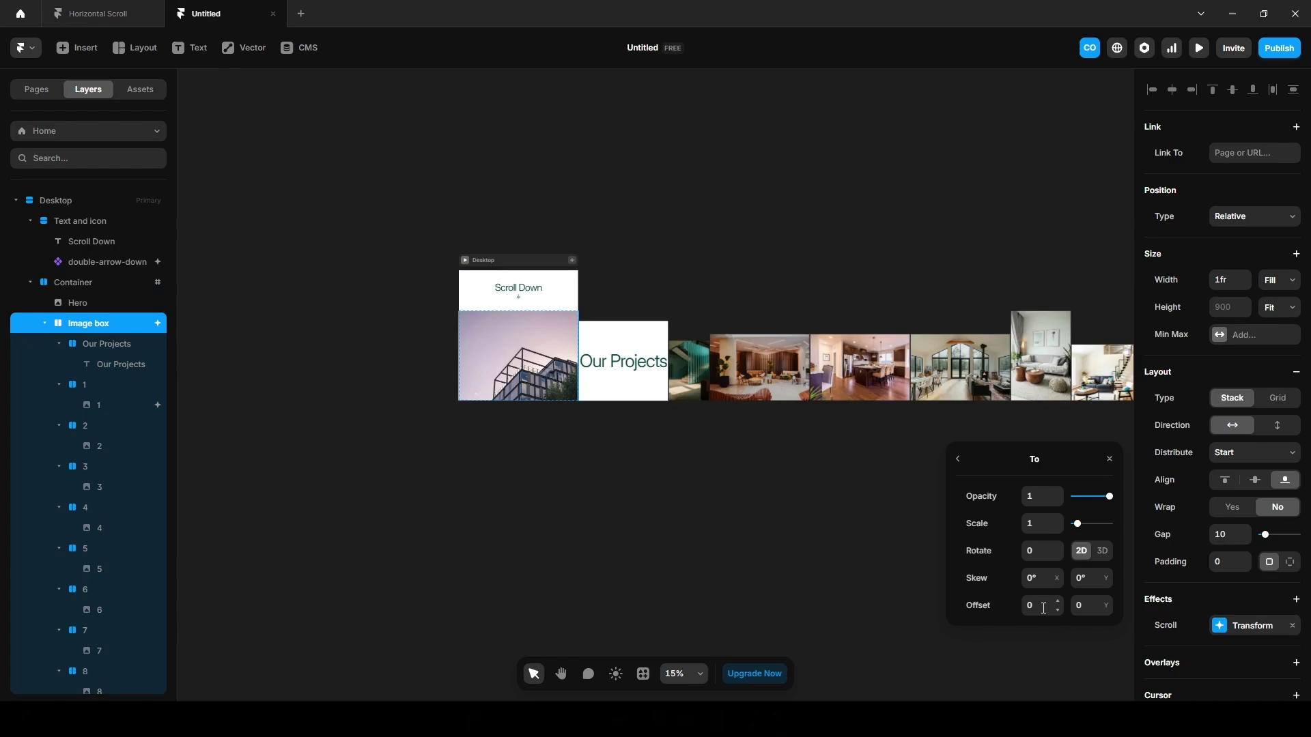
pyautogui.click(1038, 606)
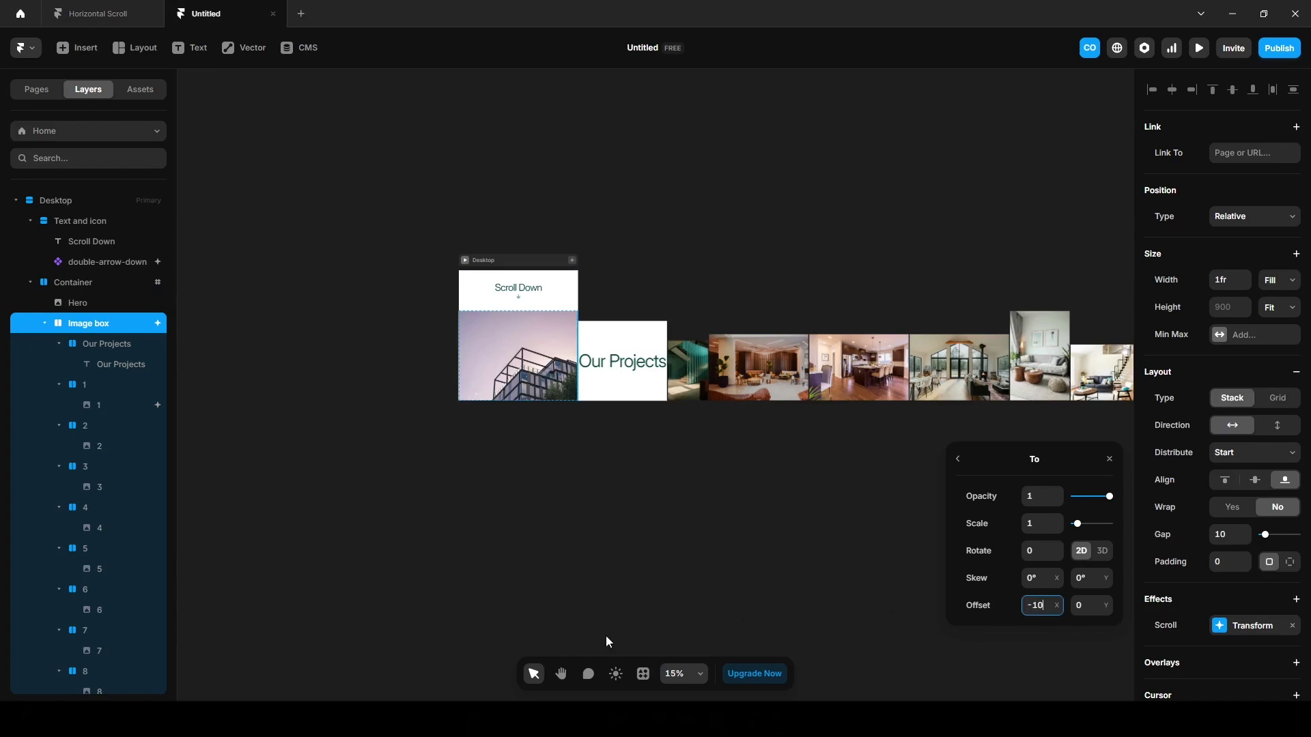
pyautogui.hotkey('shift', 'Down')
pyautogui.hotkey('shift', 'Down')
pyautogui.hotkey('shift', 'Down')
pyautogui.hotkey('shift', 'Down')
pyautogui.hotkey('shift', 'Down')
pyautogui.hotkey('shift', 'Down')
pyautogui.hotkey('shift', 'Down')
pyautogui.hotkey('shift', 'Down')
pyautogui.hotkey('shift', 'Down')
pyautogui.hotkey('shift', 'Down')
pyautogui.hotkey('shift', 'Down')
pyautogui.hotkey('shift', 'Down')
pyautogui.hotkey('shift', 'Down')
pyautogui.hotkey('shift', 'Down')
pyautogui.hotkey('shift', 'Down')
pyautogui.hotkey('shift', 'Down')
pyautogui.hotkey('shift', 'Down')
pyautogui.hotkey('shift', 'Down')
pyautogui.hotkey('shift', 'Down')
pyautogui.hotkey('shift', 'Down')
pyautogui.hotkey('shift', 'Down')
pyautogui.hotkey('shift', 'Down')
pyautogui.hotkey('shift', 'Down')
pyautogui.hotkey('shift', 'Down')
pyautogui.hotkey('shift', 'Down')
pyautogui.hotkey('shift', 'Down')
pyautogui.hotkey('shift', 'Down')
pyautogui.hotkey('shift', 'Down')
pyautogui.hotkey('shift', 'Down')
pyautogui.hotkey('shift', 'Down')
pyautogui.hotkey('shift', 'Down')
pyautogui.hotkey('shift', 'Down')
pyautogui.hotkey('shift', 'Down')
pyautogui.hotkey('shift', 'Down')
pyautogui.hotkey('shift', 'Down')
pyautogui.hotkey('shift', 'Down')
pyautogui.hotkey('shift', 'Down')
pyautogui.hotkey('shift', 'Down')
pyautogui.hotkey('shift', 'Down')
pyautogui.hotkey('shift', 'Down')
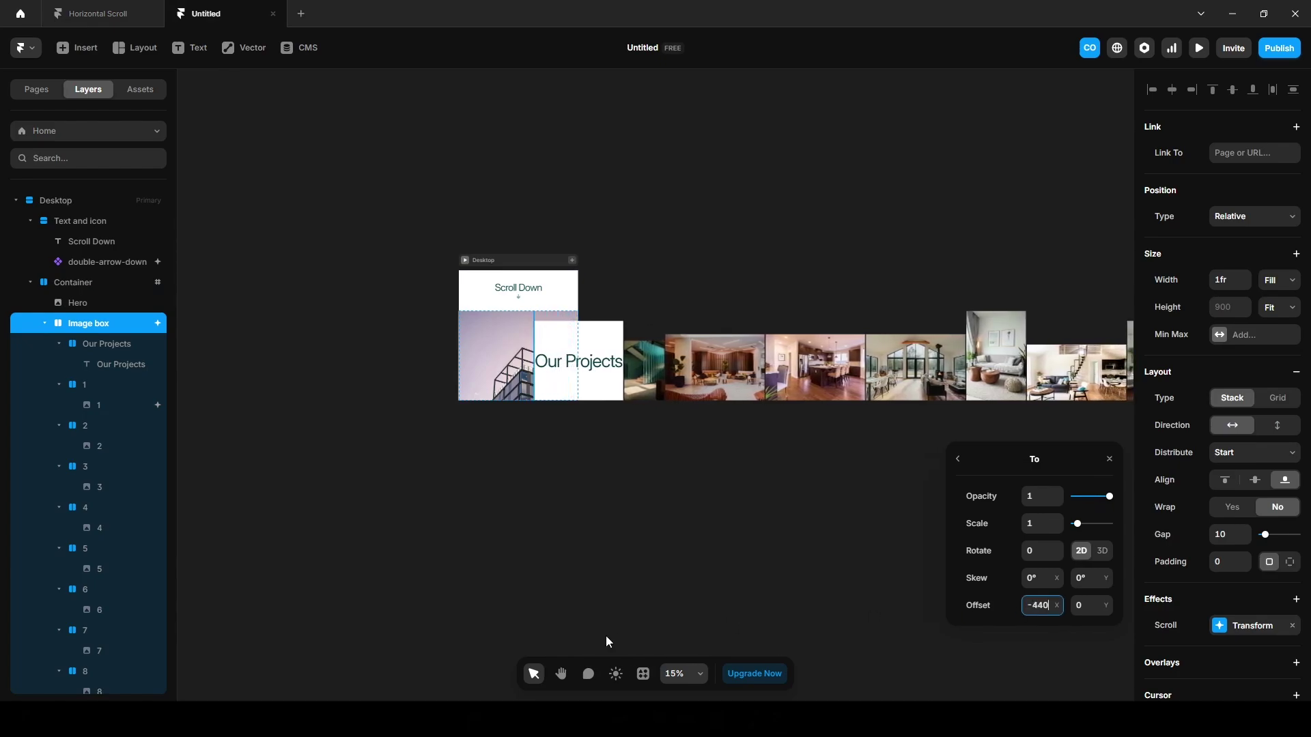
pyautogui.hotkey('shift', 'Down')
pyautogui.hotkey('shift', 'Down')
pyautogui.hotkey('shift', 'Down')
pyautogui.hotkey('shift', 'Down')
pyautogui.hotkey('shift', 'Down')
pyautogui.hotkey('shift', 'Down')
pyautogui.hotkey('shift', 'Down')
pyautogui.hotkey('shift', 'Down')
pyautogui.hotkey('shift', 'Down')
pyautogui.hotkey('shift', 'Down')
pyautogui.hotkey('shift', 'Down')
pyautogui.hotkey('shift', 'Down')
pyautogui.hotkey('shift', 'Down')
pyautogui.hotkey('shift', 'Down')
pyautogui.hotkey('shift', 'Down')
pyautogui.hotkey('shift', 'Down')
pyautogui.hotkey('shift', 'Down')
pyautogui.hotkey('shift', 'Down')
pyautogui.hotkey('shift', 'Down')
pyautogui.hotkey('shift', 'Down')
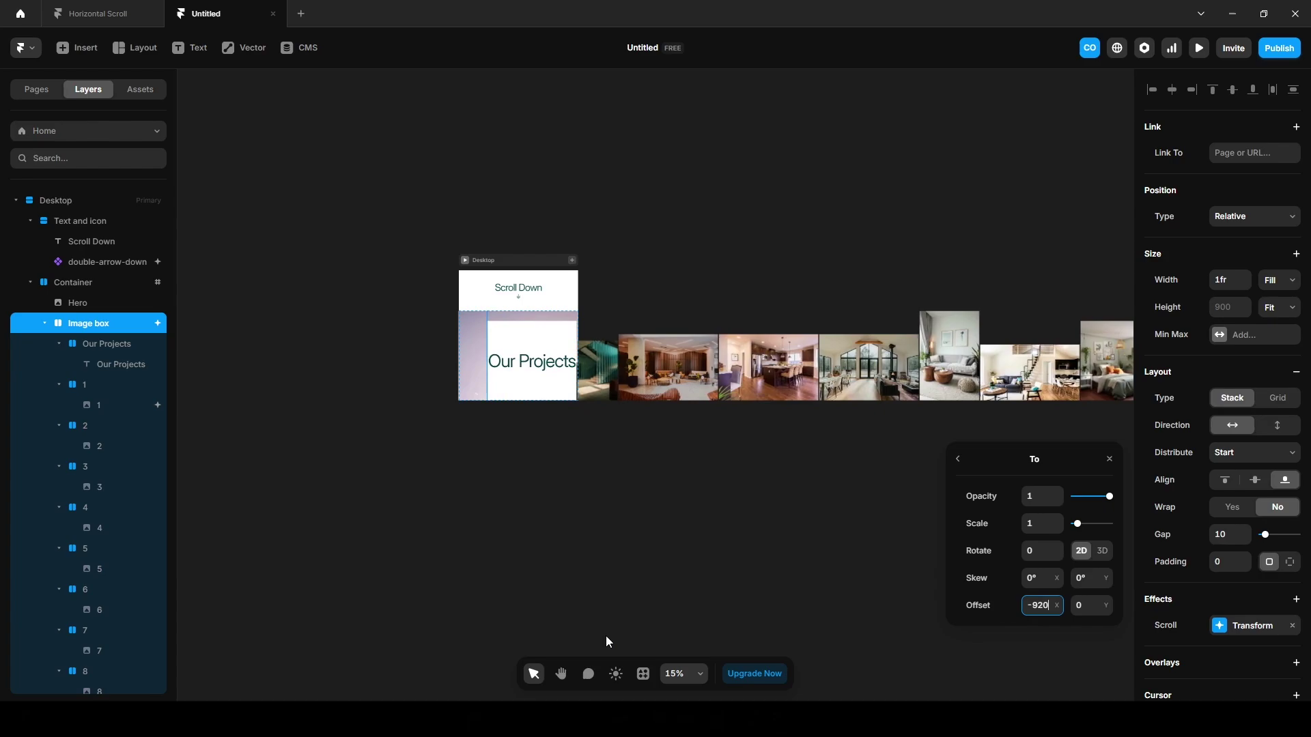
pyautogui.hotkey('shift', 'Down')
pyautogui.hotkey('shift', 'Down')
pyautogui.hotkey('shift', 'Down')
pyautogui.hotkey('shift', 'Down')
pyautogui.hotkey('shift', 'Down')
pyautogui.hotkey('shift', 'Down')
pyautogui.hotkey('shift', 'Down')
pyautogui.hotkey('shift', 'Down')
pyautogui.hotkey('shift', 'Down')
pyautogui.hotkey('shift', 'Down')
pyautogui.hotkey('shift', 'Down')
pyautogui.hotkey('shift', 'Down')
pyautogui.hotkey('shift', 'Down')
pyautogui.hotkey('shift', 'Down')
pyautogui.hotkey('shift', 'Down')
pyautogui.hotkey('shift', 'Down')
pyautogui.hotkey('shift', 'Down')
pyautogui.hotkey('shift', 'Down')
pyautogui.hotkey('shift', 'Down')
pyautogui.hotkey('shift', 'Down')
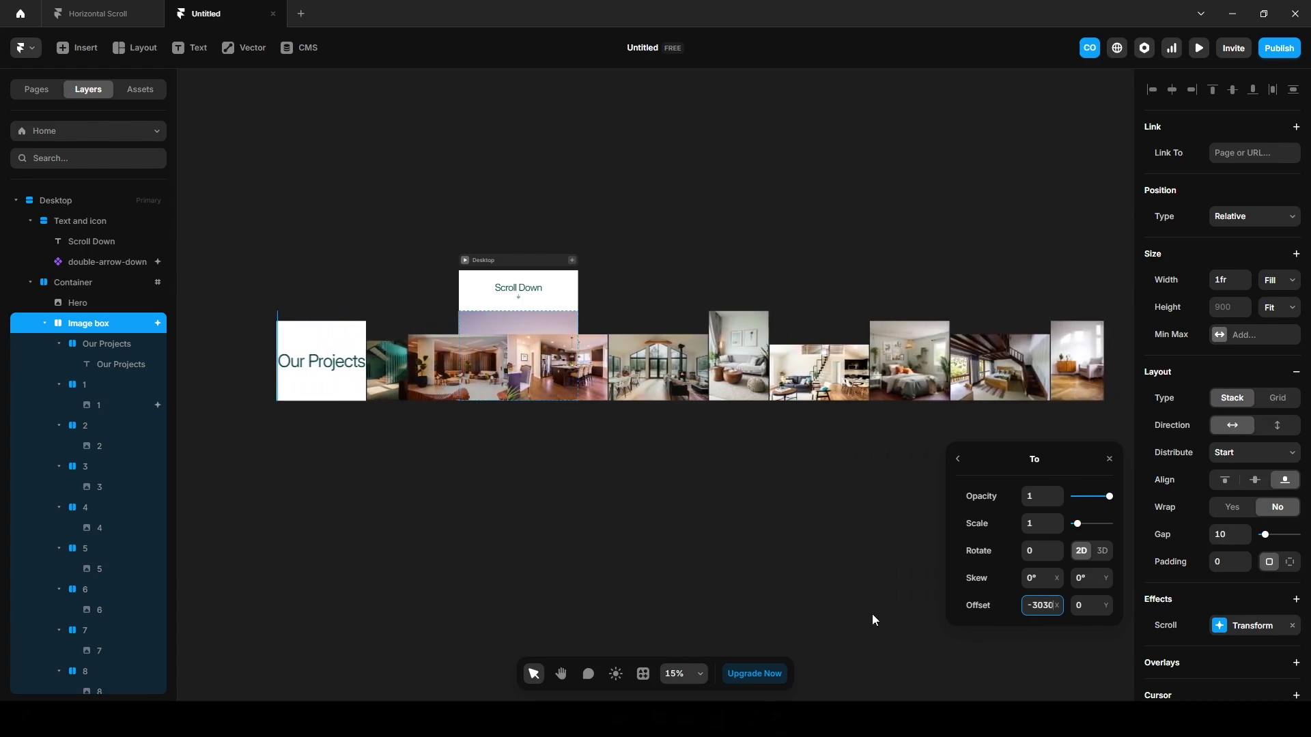
pyautogui.hotkey('shift', 'Down')
pyautogui.hotkey('shift', 'Down')
pyautogui.hotkey('shift', 'Down')
pyautogui.hotkey('shift', 'Down')
pyautogui.hotkey('shift', 'Down')
pyautogui.hotkey('shift', 'Down')
pyautogui.hotkey('shift', 'Down')
pyautogui.hotkey('shift', 'Down')
pyautogui.hotkey('shift', 'Down')
pyautogui.hotkey('shift', 'Down')
pyautogui.hotkey('shift', 'Down')
pyautogui.hotkey('shift', 'Down')
pyautogui.hotkey('shift', 'Down')
pyautogui.hotkey('shift', 'Down')
pyautogui.hotkey('shift', 'Down')
pyautogui.hotkey('shift', 'Down')
pyautogui.hotkey('shift', 'Down')
pyautogui.hotkey('shift', 'Down')
pyautogui.hotkey('shift', 'Down')
pyautogui.hotkey('shift', 'Down')
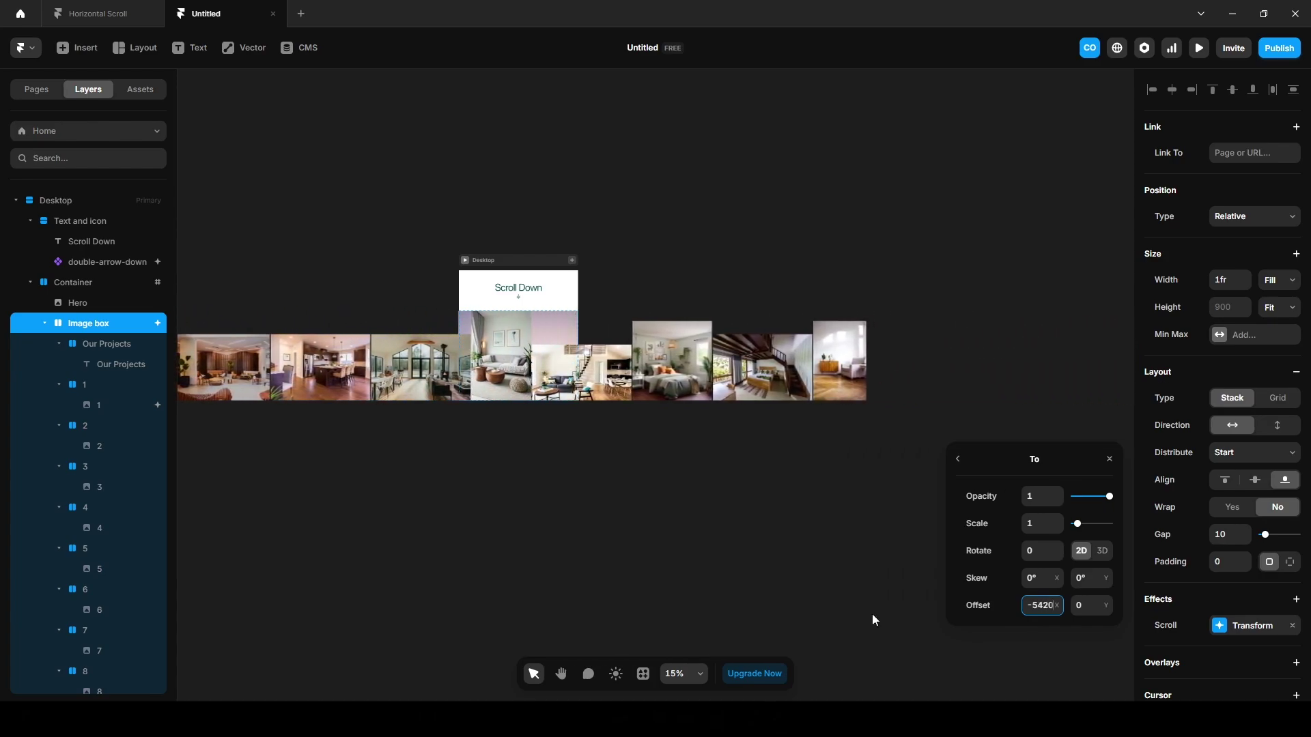
pyautogui.hotkey('shift', 'Down')
pyautogui.hotkey('shift', 'Down')
pyautogui.hotkey('shift', 'Down')
pyautogui.hotkey('shift', 'Down')
pyautogui.hotkey('shift', 'Down')
pyautogui.hotkey('shift', 'Down')
pyautogui.hotkey('shift', 'Down')
pyautogui.hotkey('shift', 'Down')
pyautogui.hotkey('shift', 'Down')
pyautogui.hotkey('shift', 'Down')
pyautogui.hotkey('shift', 'Down')
pyautogui.hotkey('shift', 'Down')
pyautogui.hotkey('shift', 'Down')
pyautogui.hotkey('shift', 'Down')
pyautogui.hotkey('shift', 'Down')
pyautogui.hotkey('shift', 'Down')
pyautogui.hotkey('shift', 'Down')
pyautogui.hotkey('shift', 'Down')
pyautogui.hotkey('shift', 'Down')
pyautogui.hotkey('shift', 'Down')
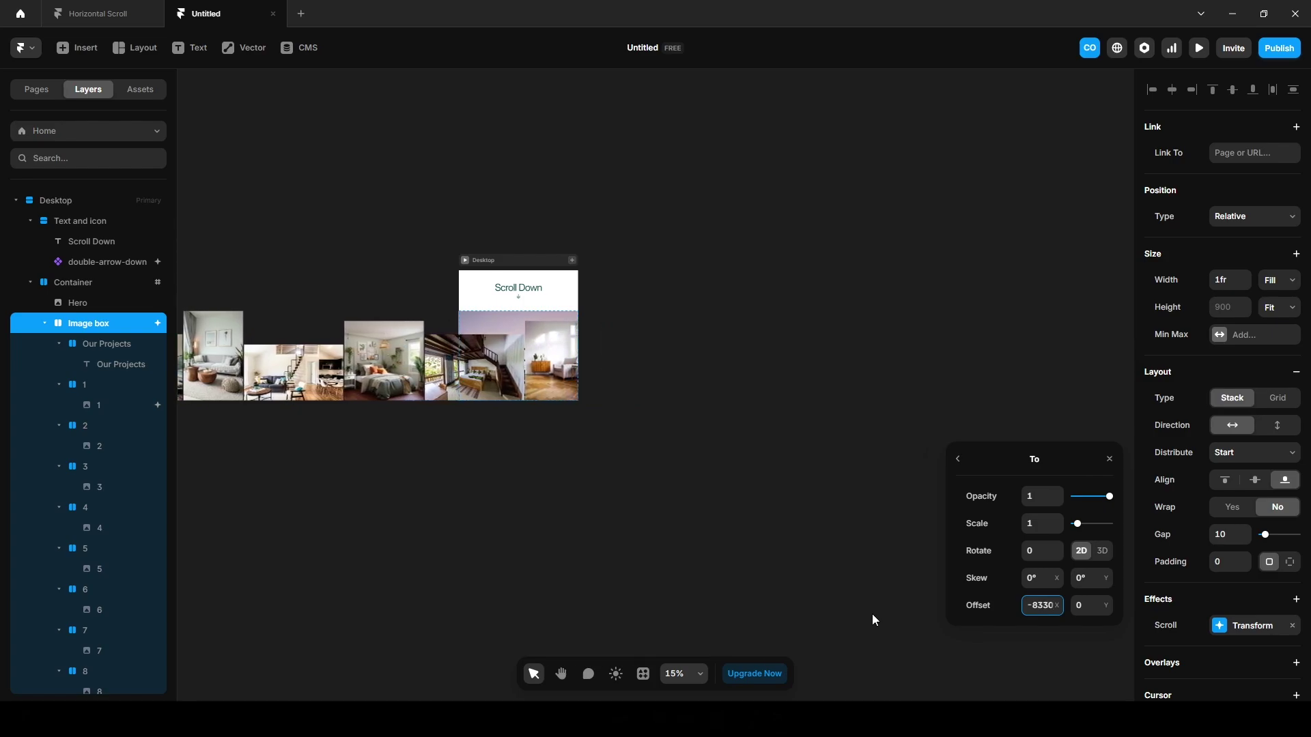
pyautogui.click(64, 303)
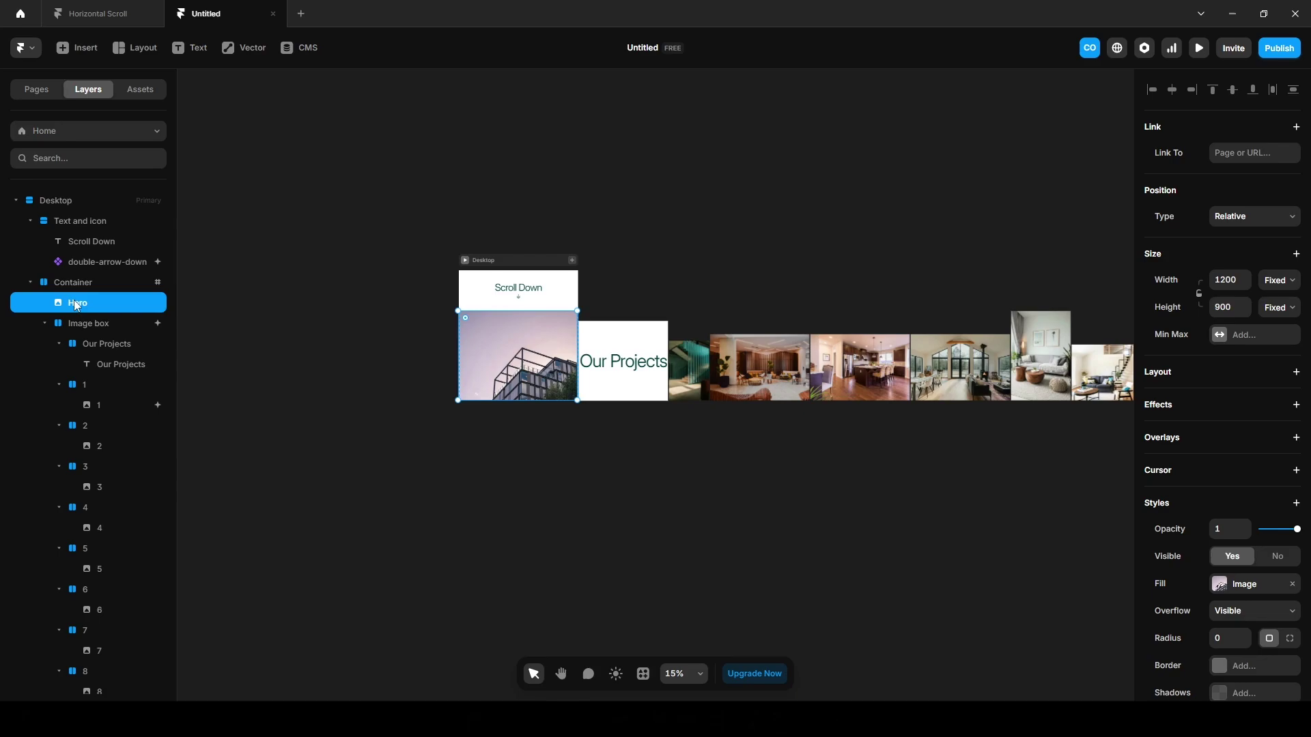
# Move Hero into the Image box and give its scroll transform a Spring transition
pyautogui.moveTo(73, 301); pyautogui.dragTo(89, 333)
pyautogui.press('Escape')
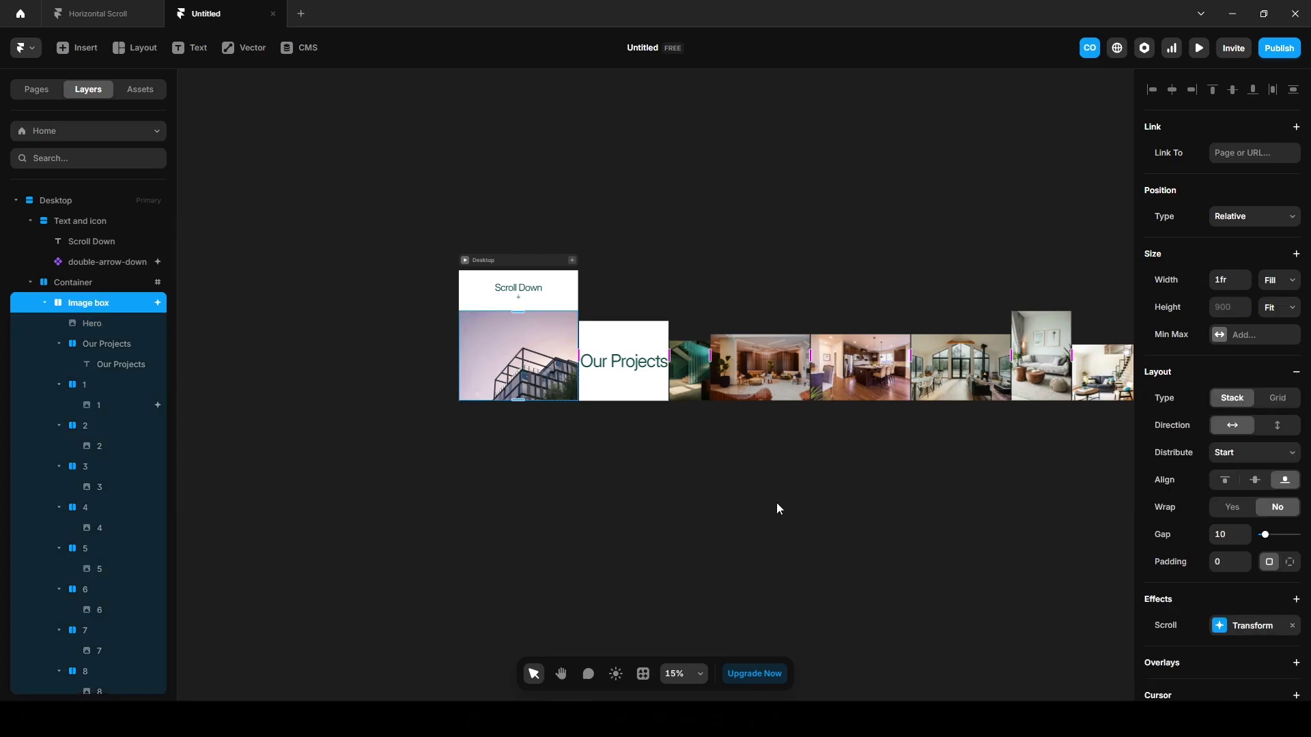
pyautogui.click(1251, 628)
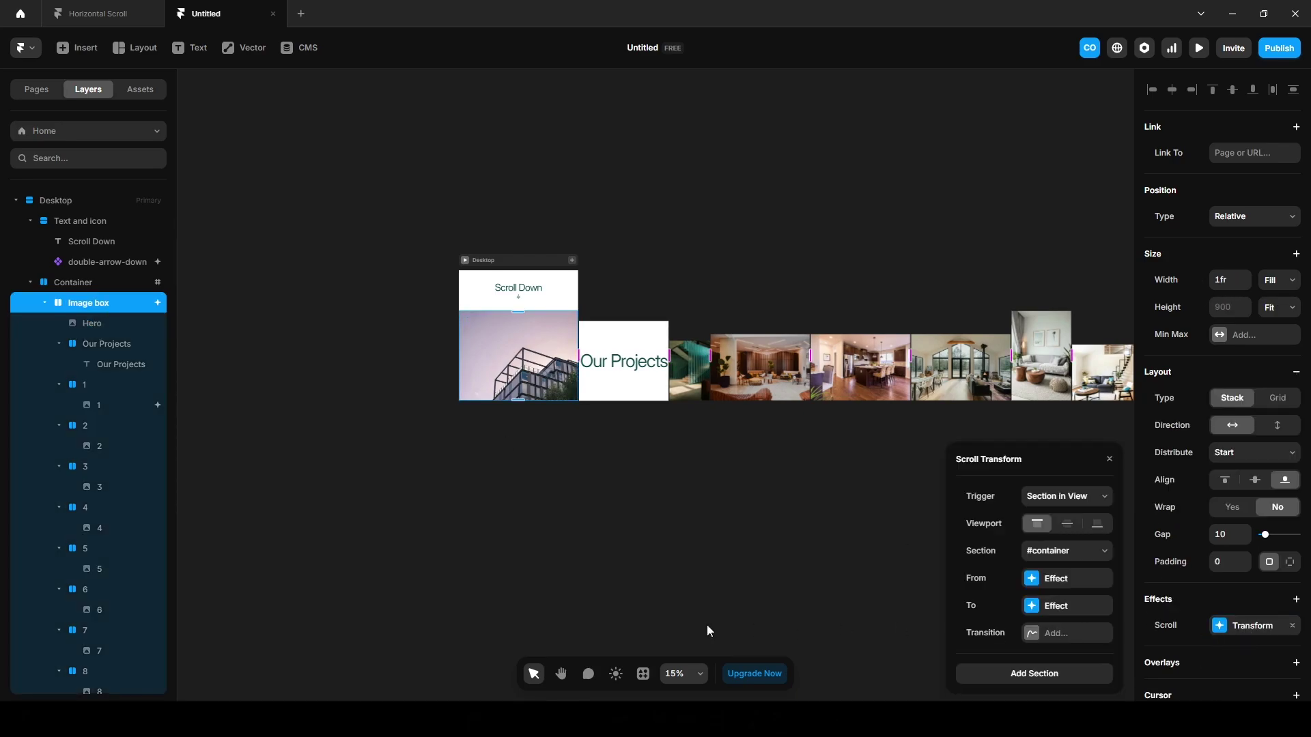
pyautogui.click(1046, 634)
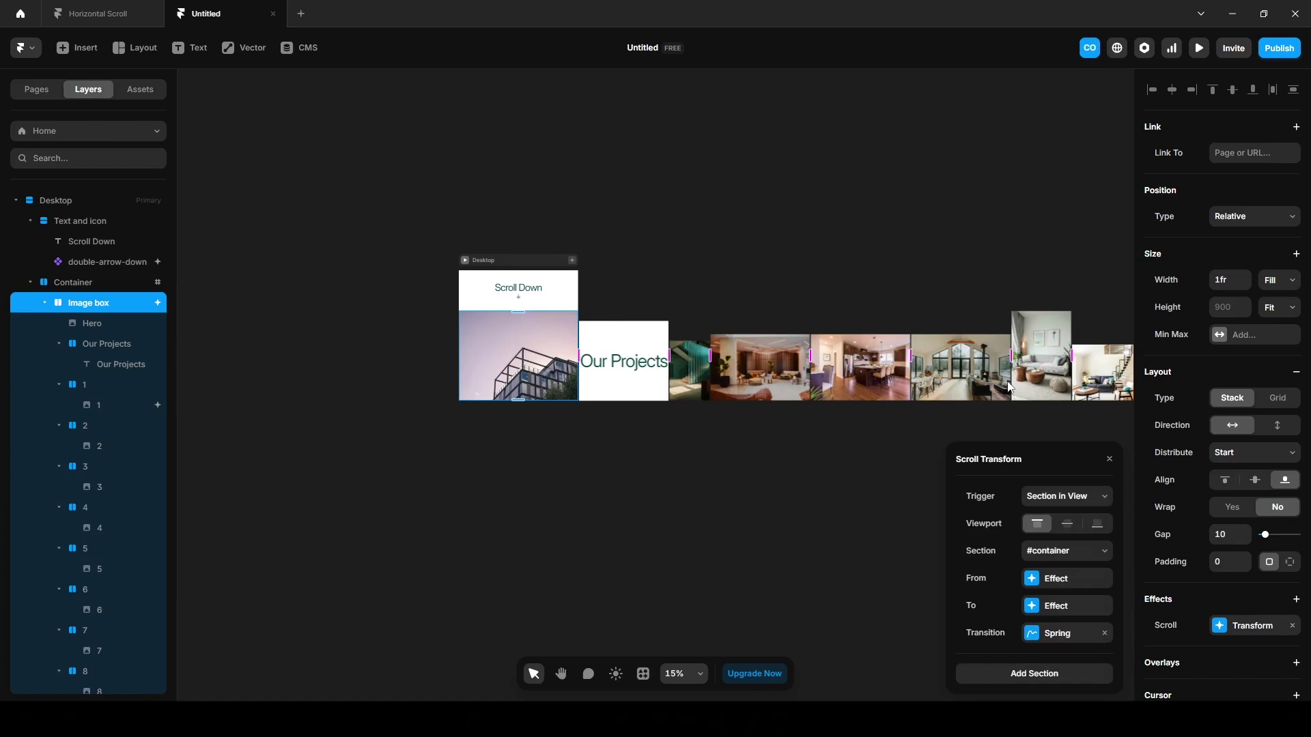
# Make the Image box position Sticky at the top
pyautogui.click(1235, 218)
pyautogui.click(1234, 289)
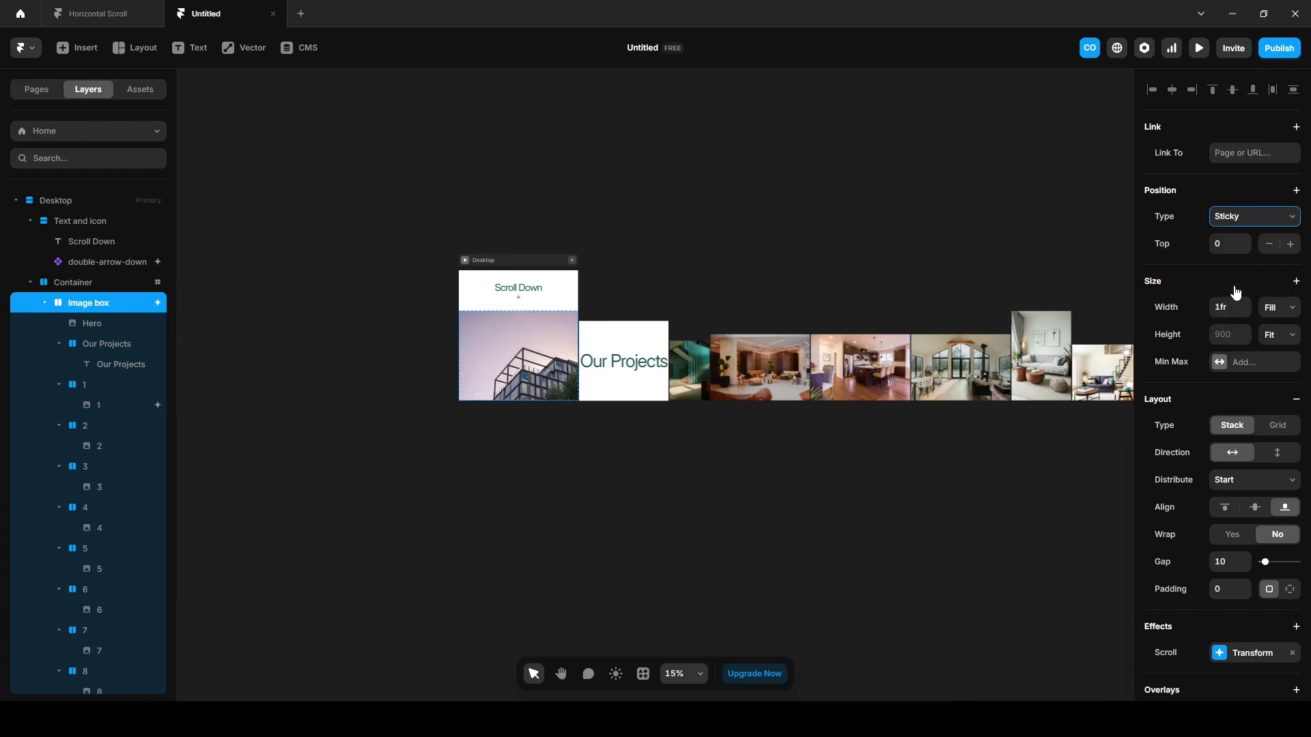
pyautogui.click(69, 279)
pyautogui.scroll(4, 1202, 579)
pyautogui.scroll(3, 1201, 579)
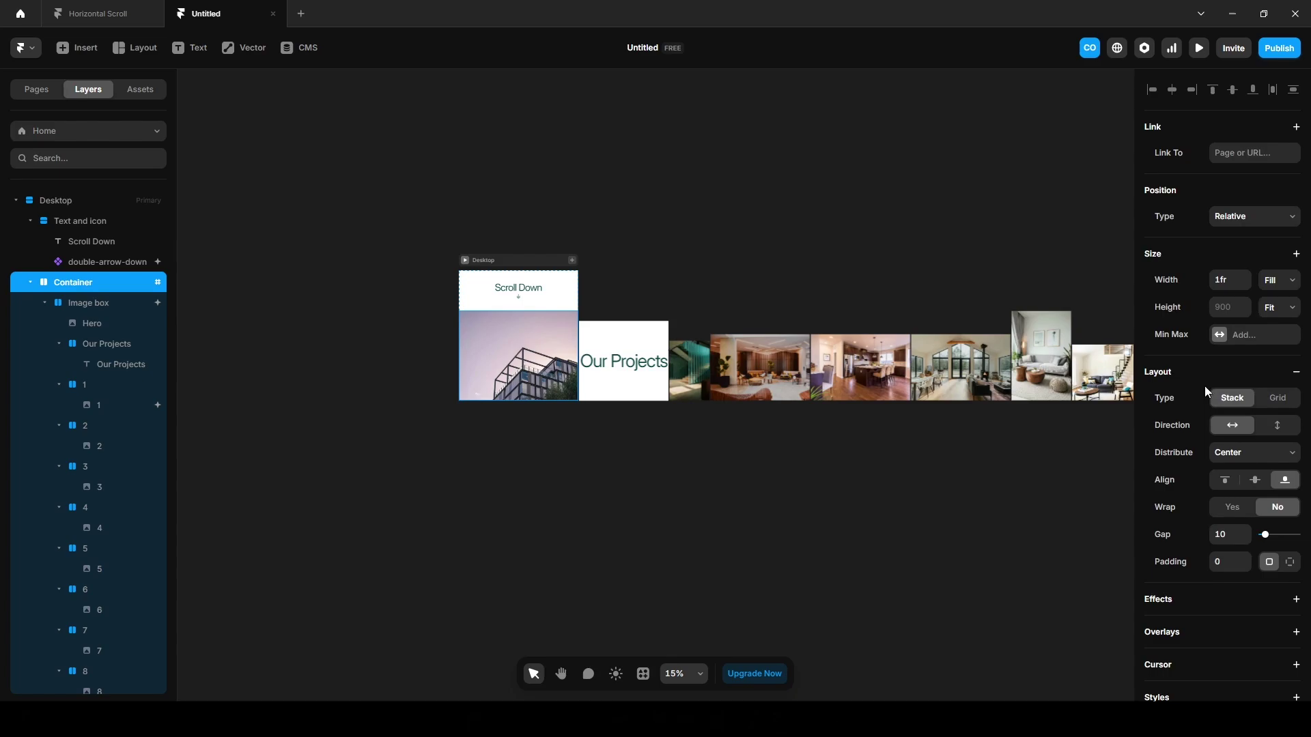
# Set Container to a fixed height of 10000 and align its contents to the top
pyautogui.click(1229, 307)
pyautogui.write('10000')
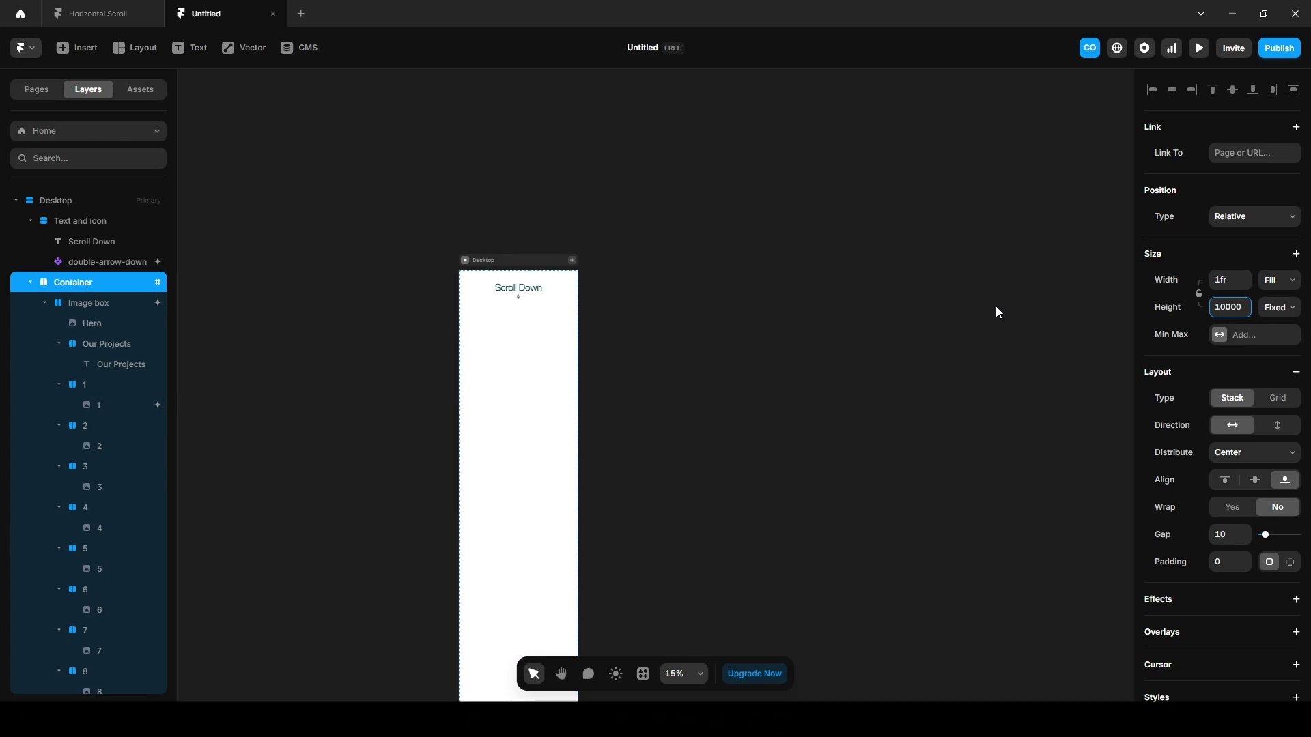
pyautogui.click(1223, 485)
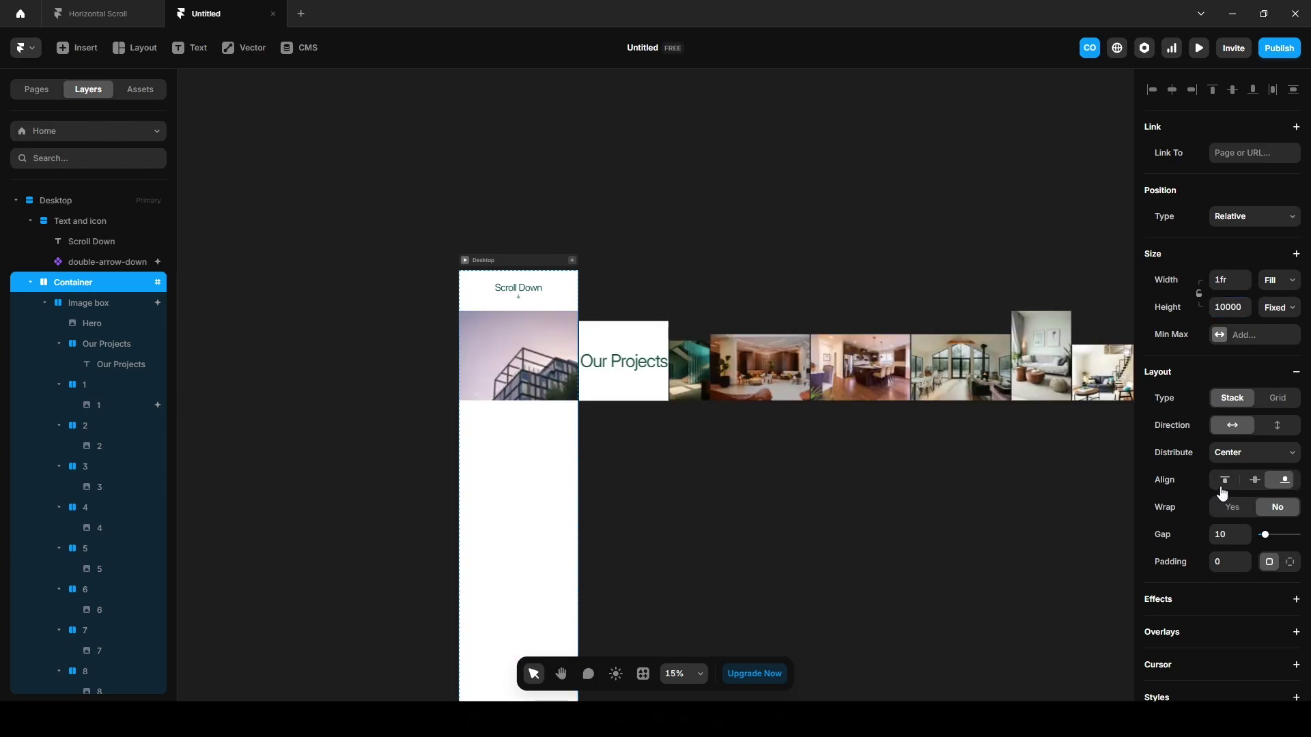
pyautogui.click(877, 534)
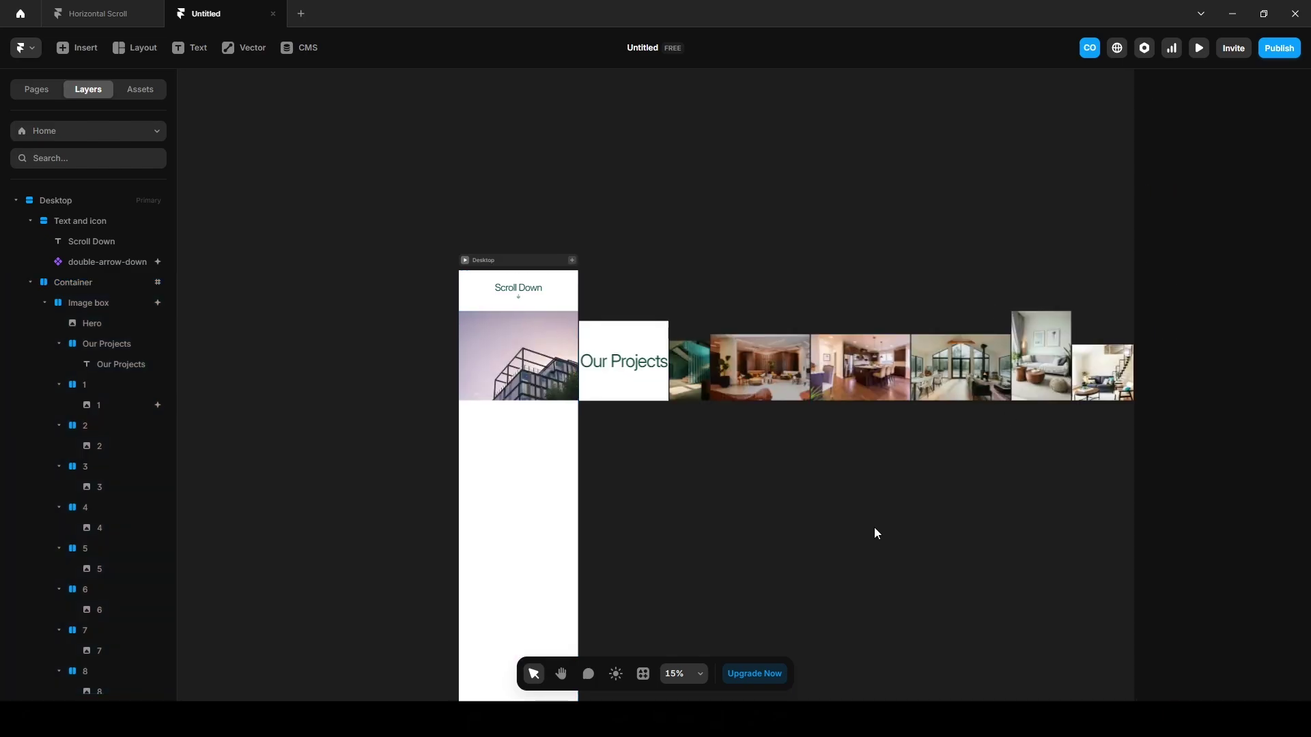
pyautogui.click(1198, 54)
pyautogui.scroll(-10, 722, 598)
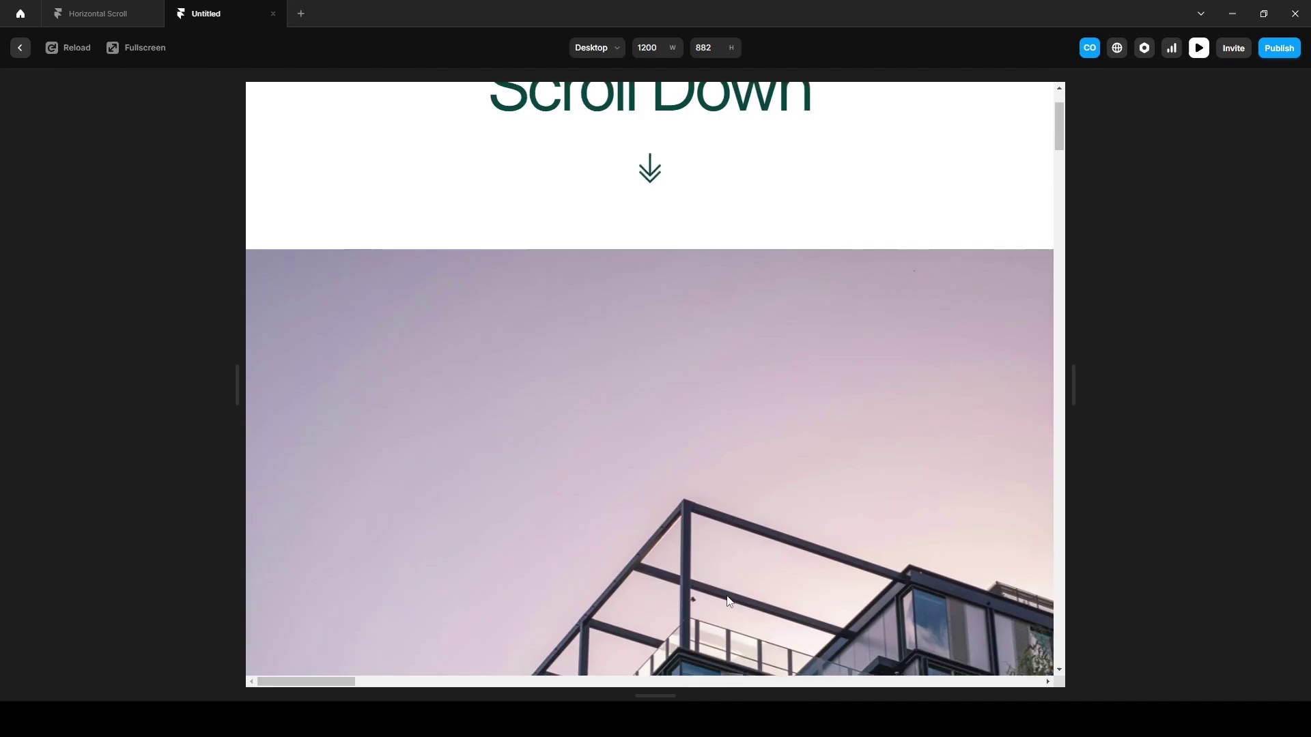
pyautogui.scroll(-10, 729, 600)
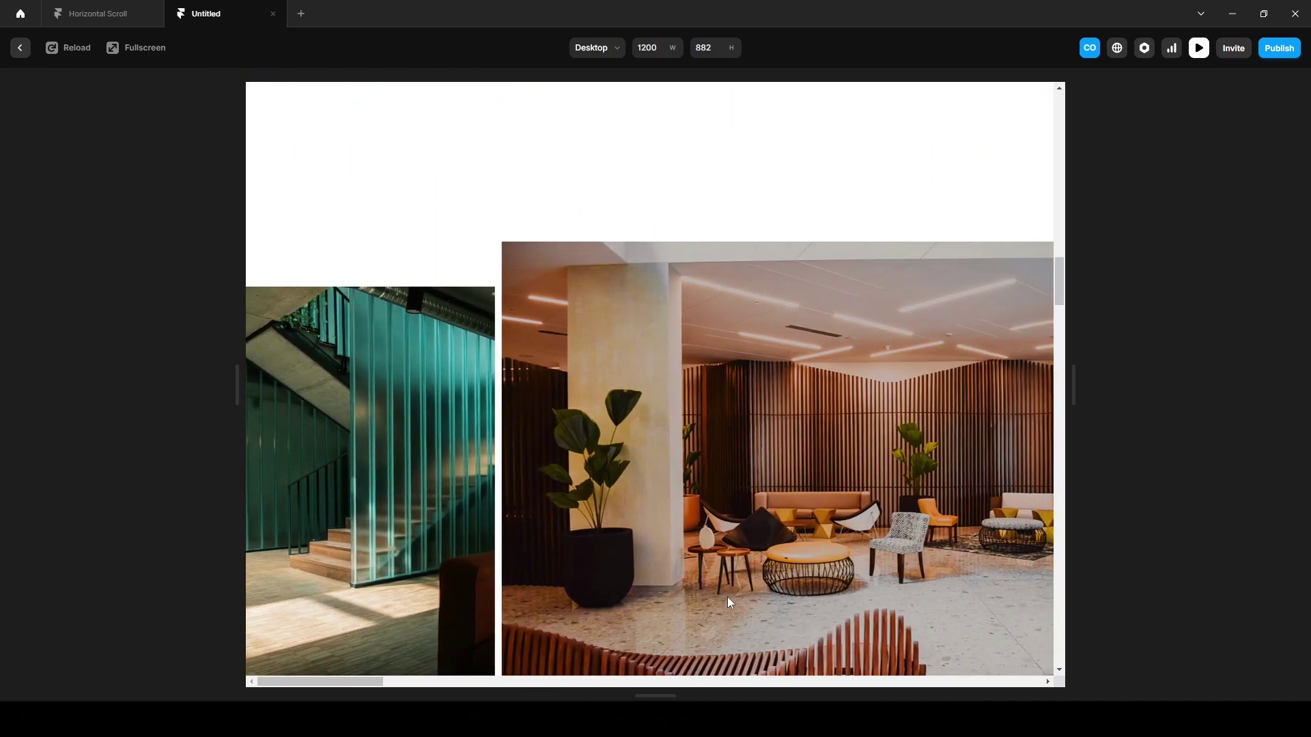
pyautogui.scroll(-10, 727, 598)
pyautogui.scroll(-10, 726, 601)
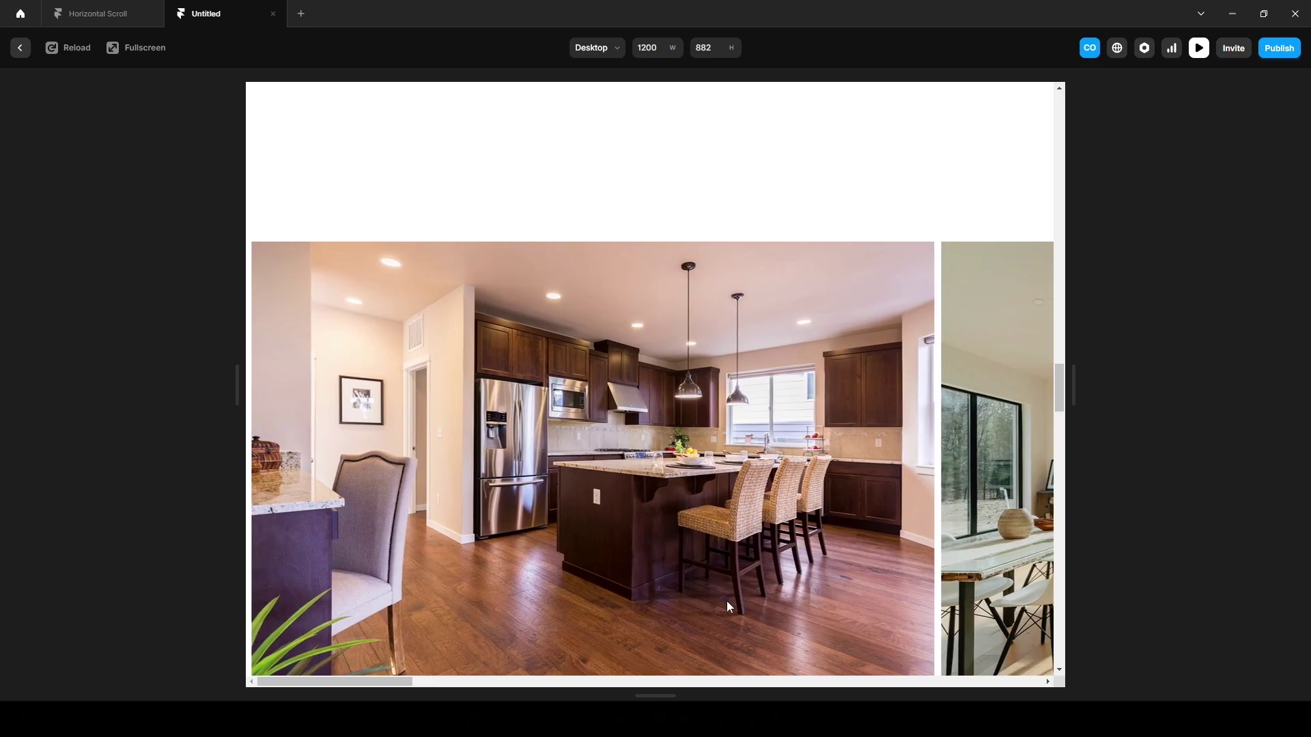
pyautogui.scroll(-10, 726, 605)
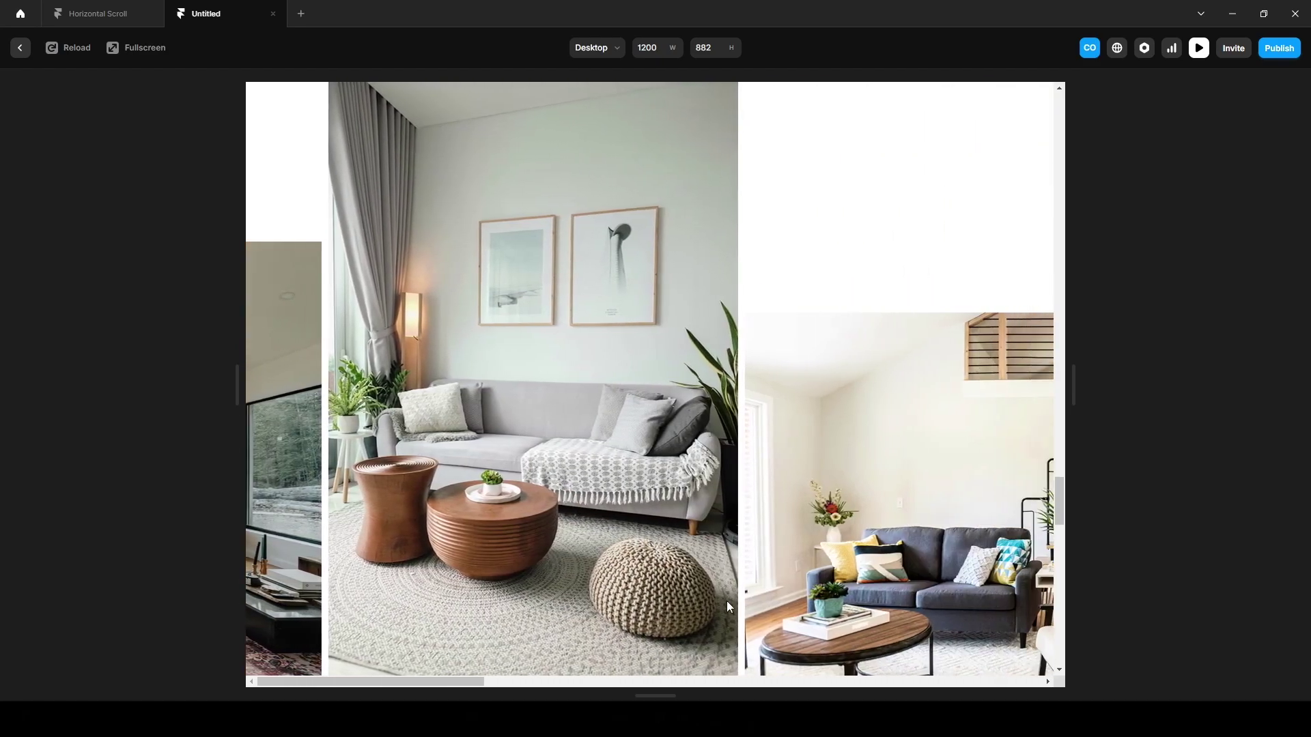
pyautogui.scroll(-10, 726, 601)
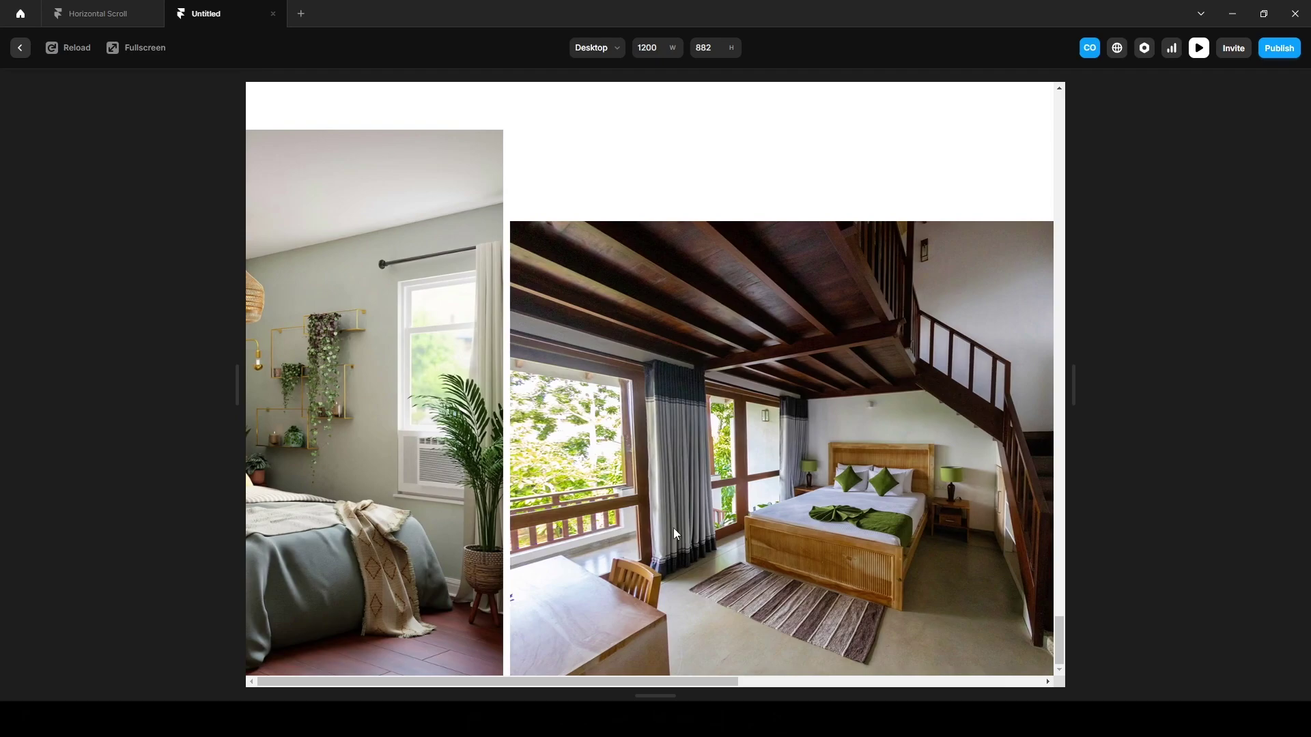
# Return to the editor, select Image box, and bring the whole Desktop frame into view
pyautogui.click(20, 47)
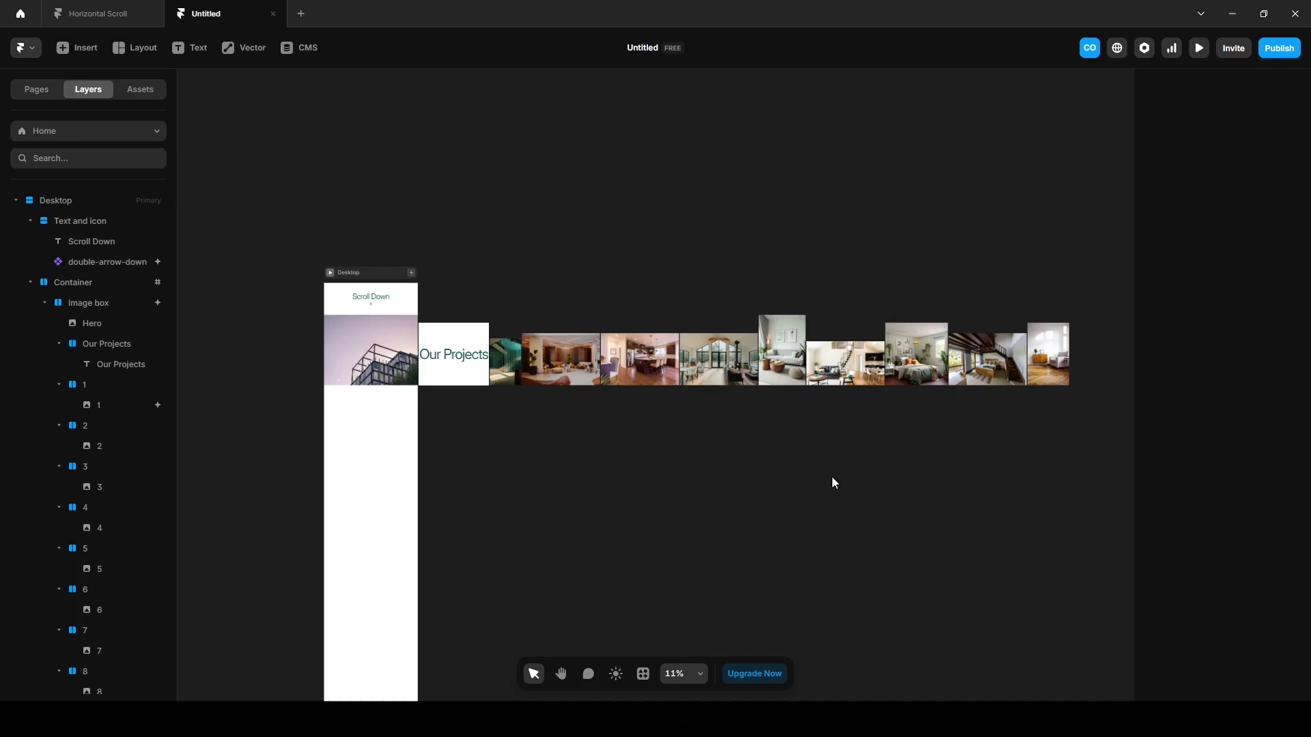
pyautogui.hscroll(5, 785, 464)
pyautogui.scroll(5, 799, 365)
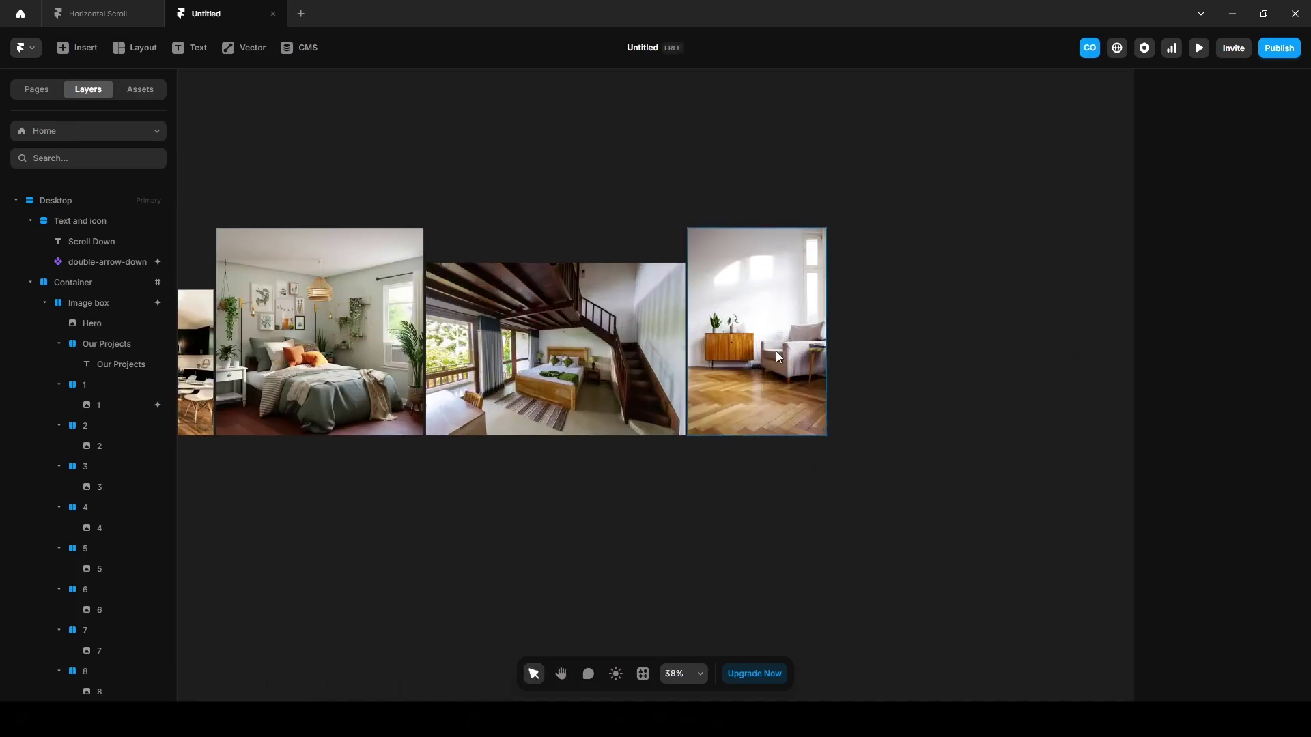
pyautogui.scroll(2, 775, 351)
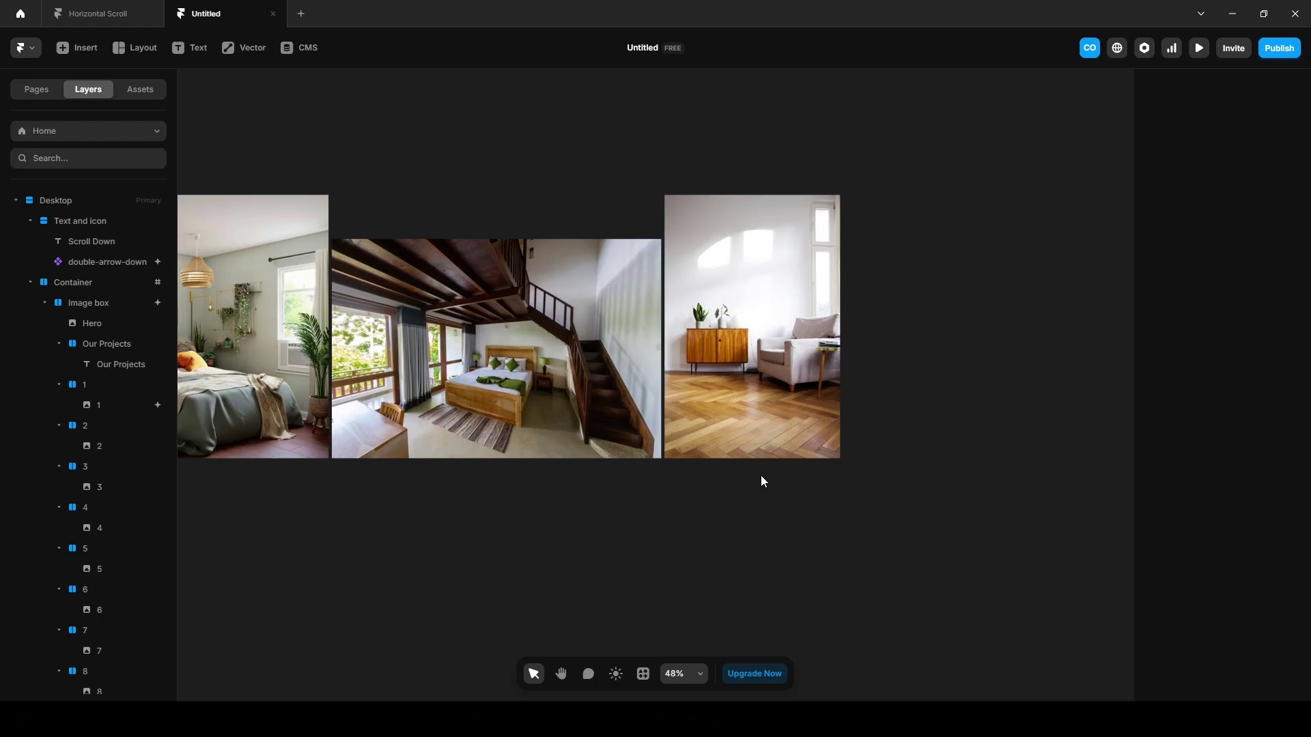
pyautogui.click(96, 305)
pyautogui.scroll(-3, 965, 527)
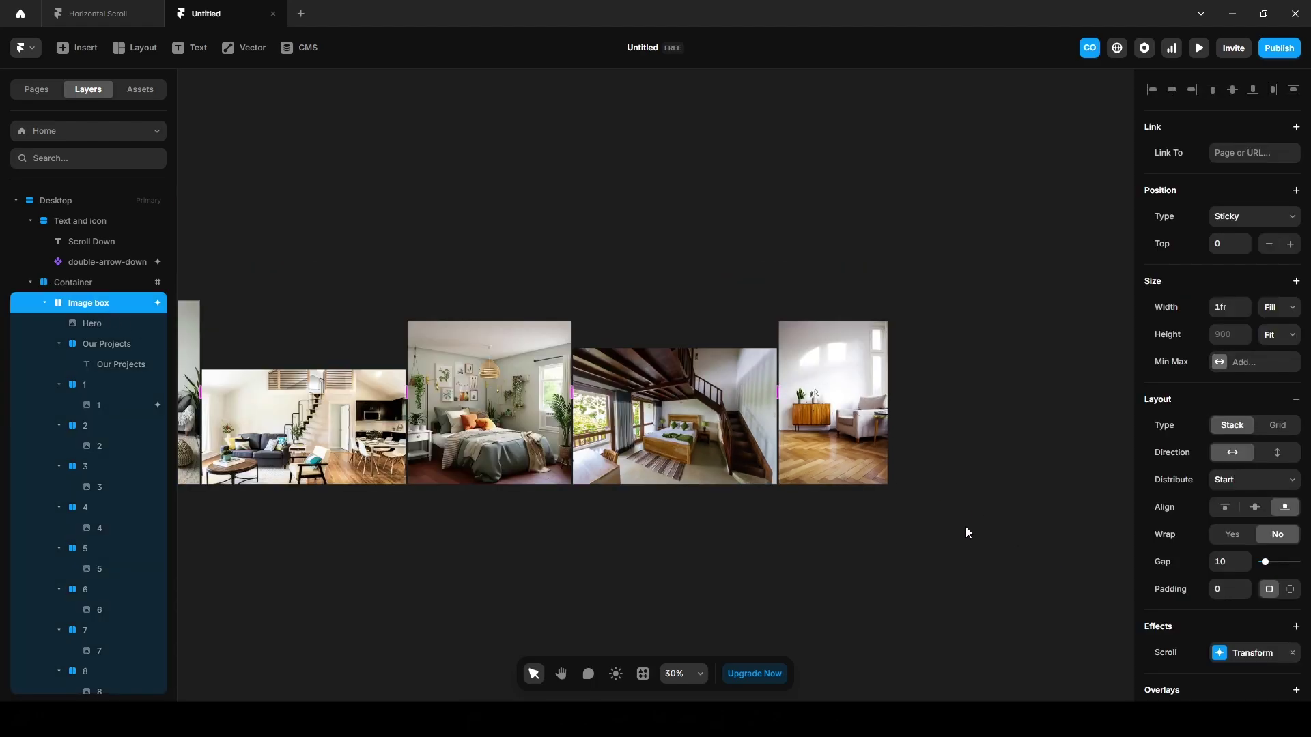
pyautogui.scroll(-4, 837, 553)
pyautogui.press('space')
pyautogui.moveTo(711, 626); pyautogui.dragTo(817, 474)
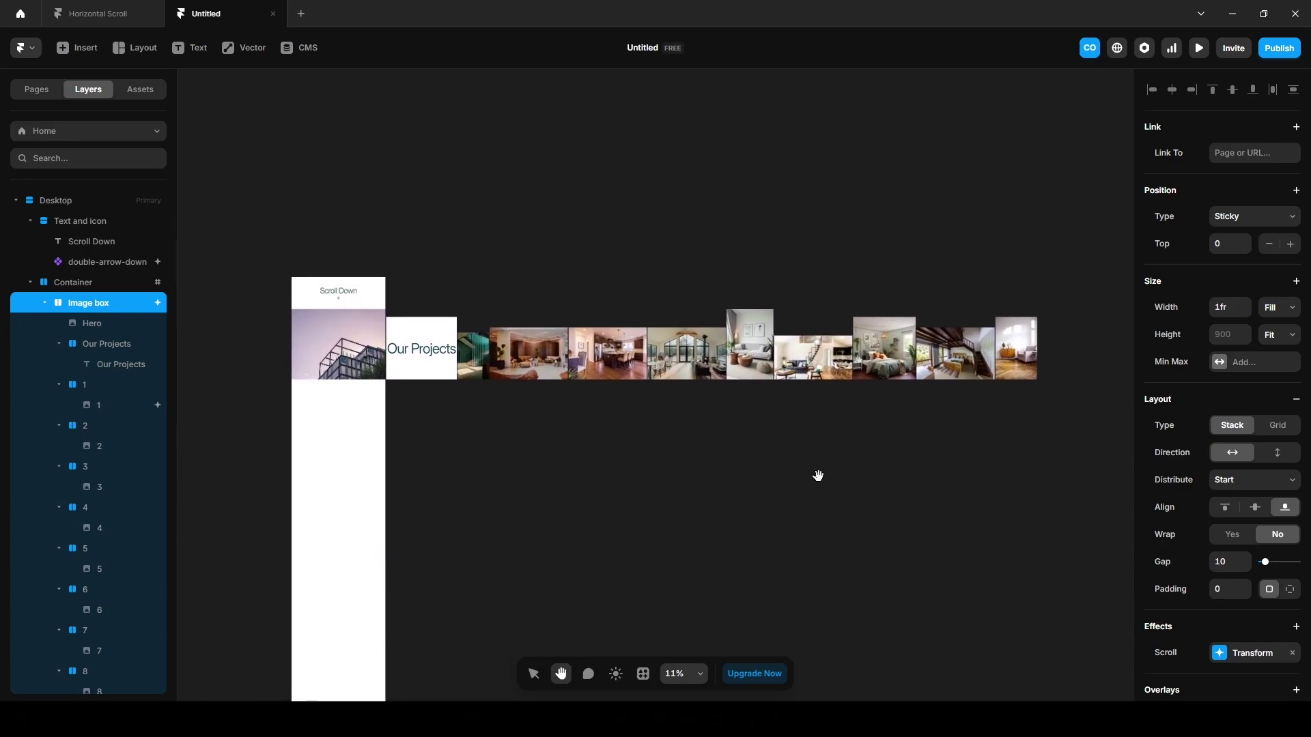
# Set the end Offset X of Image box's scroll transform to -9000, then preview the page
pyautogui.click(1240, 656)
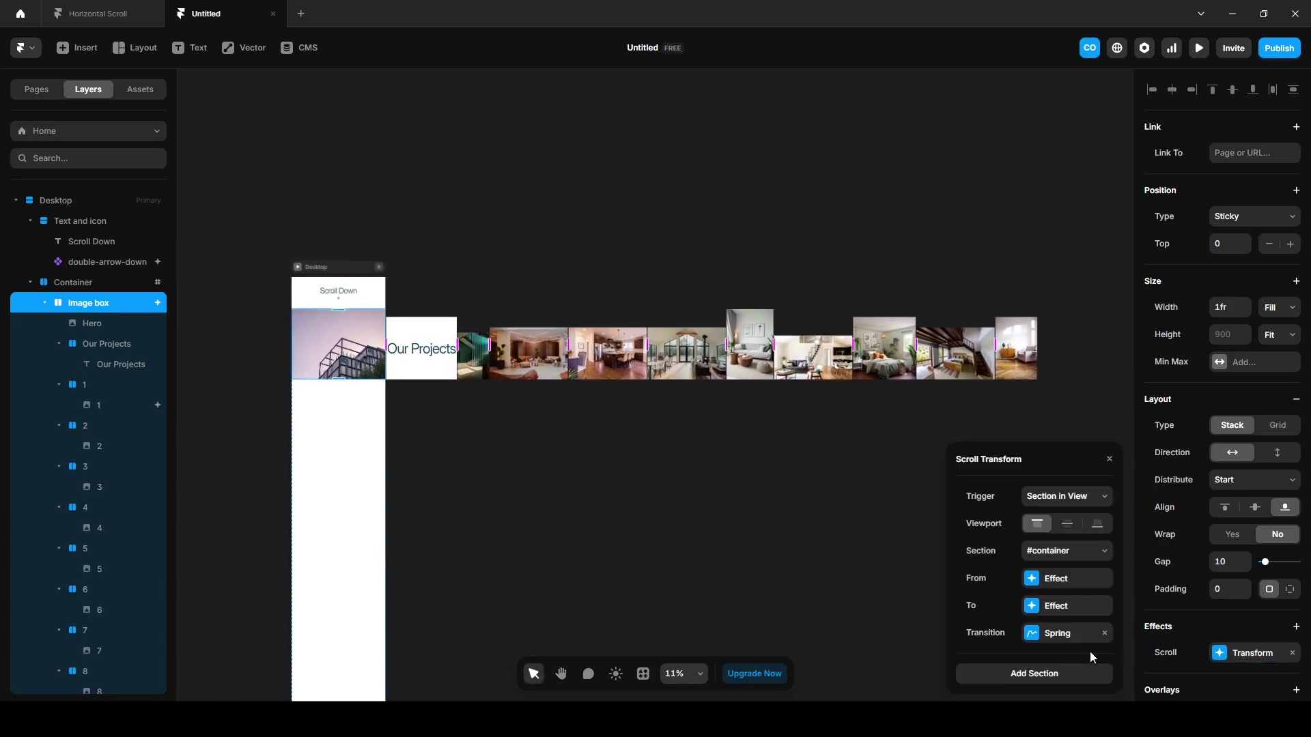
pyautogui.click(1047, 607)
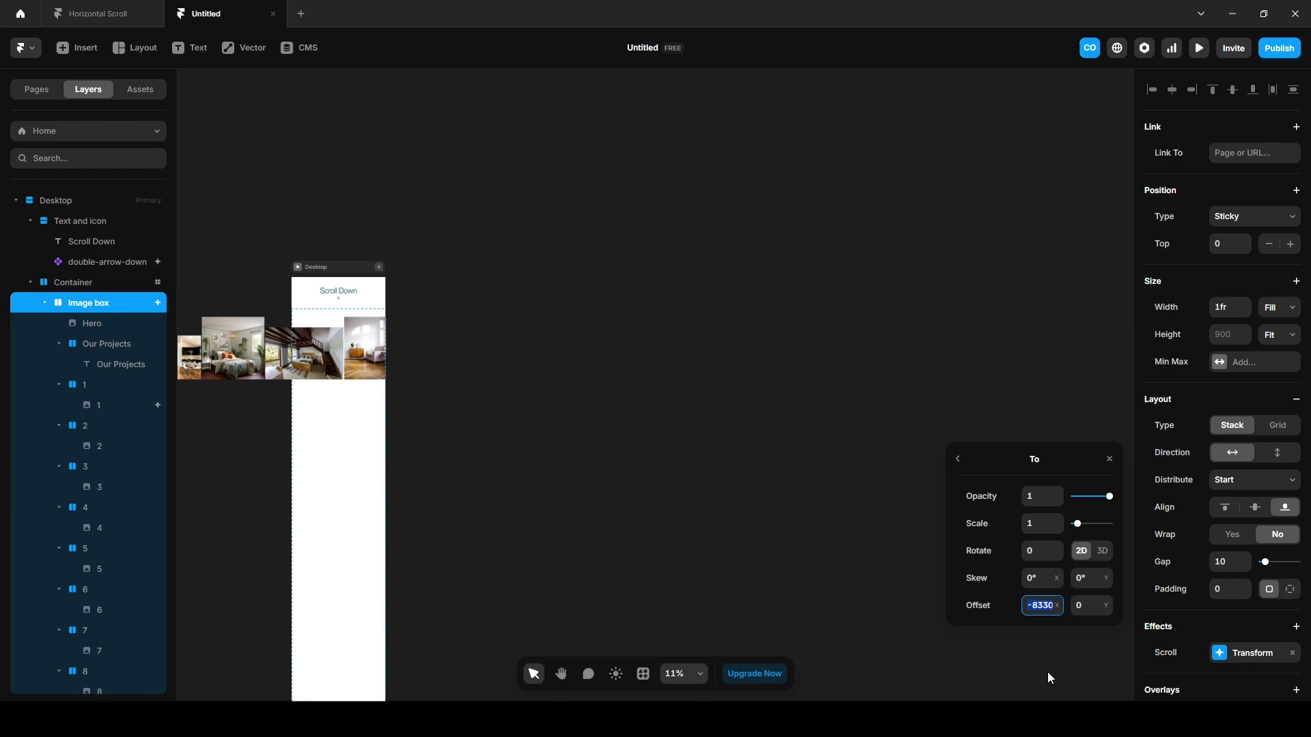
pyautogui.write('-8590')
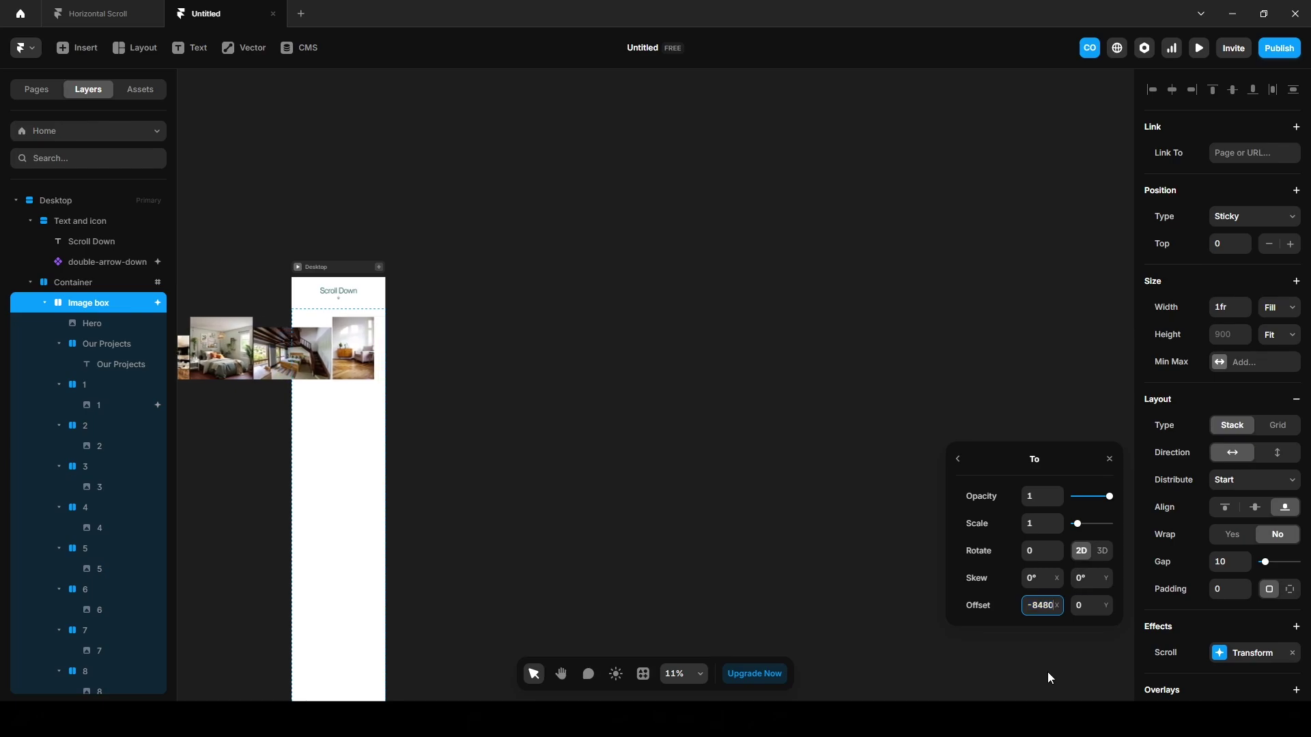
pyautogui.press('BackSpace')
pyautogui.press('BackSpace')
pyautogui.press('BackSpace')
pyautogui.write('990')
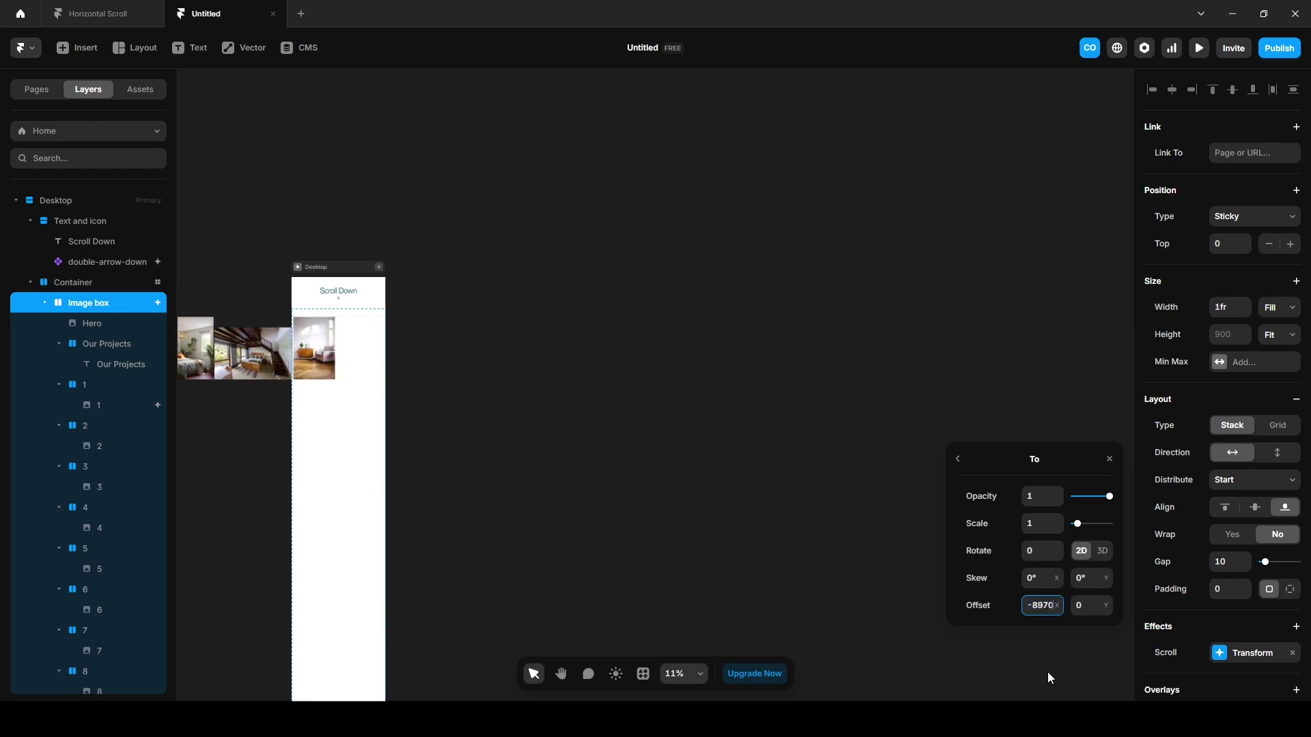
pyautogui.hotkey('shift', 'Down')
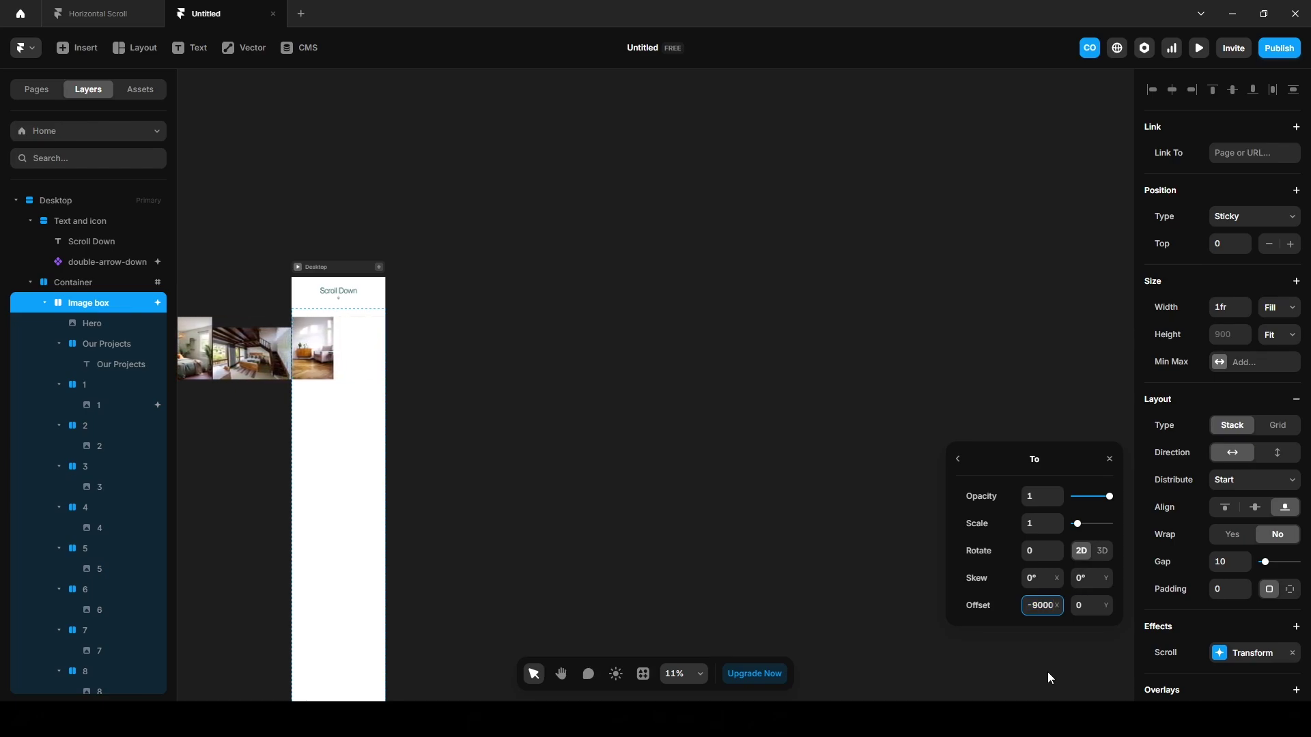
pyautogui.click(838, 601)
pyautogui.click(1198, 48)
# Scroll down through the live preview to check the gallery movement
pyautogui.scroll(-15, 794, 520)
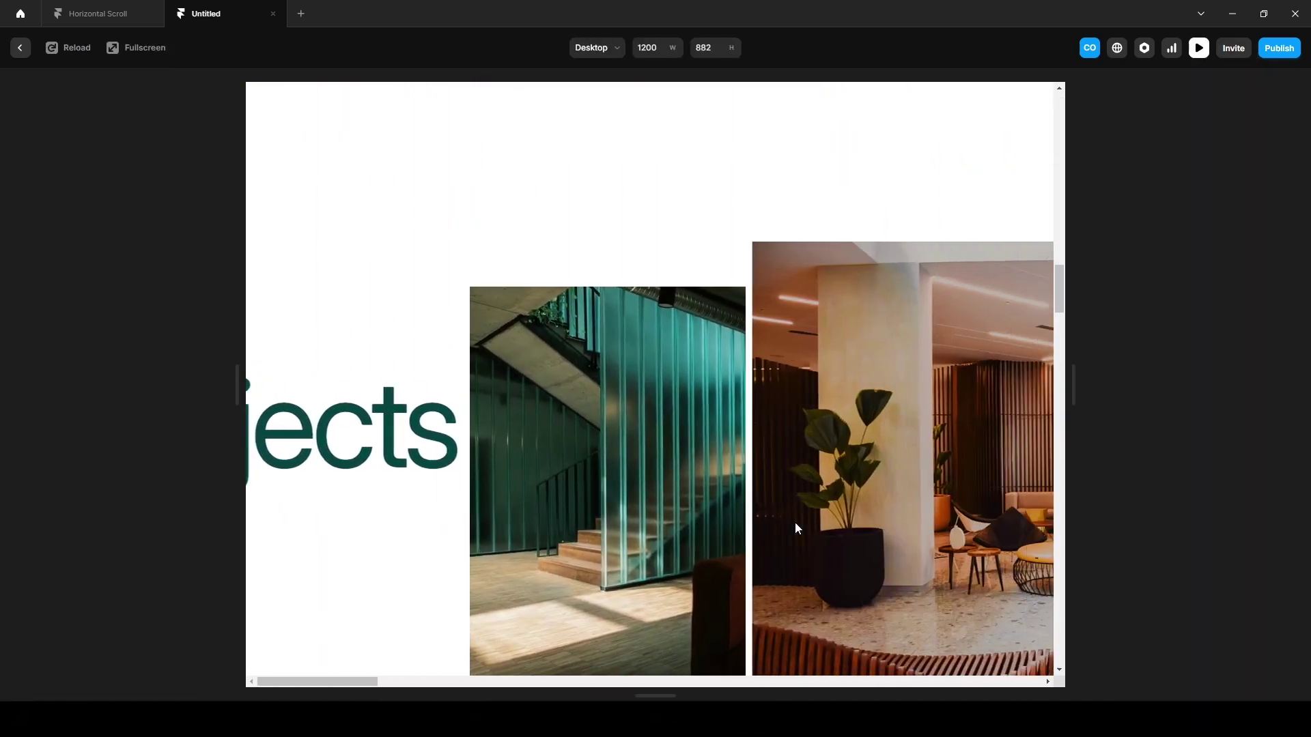
pyautogui.scroll(-15, 794, 525)
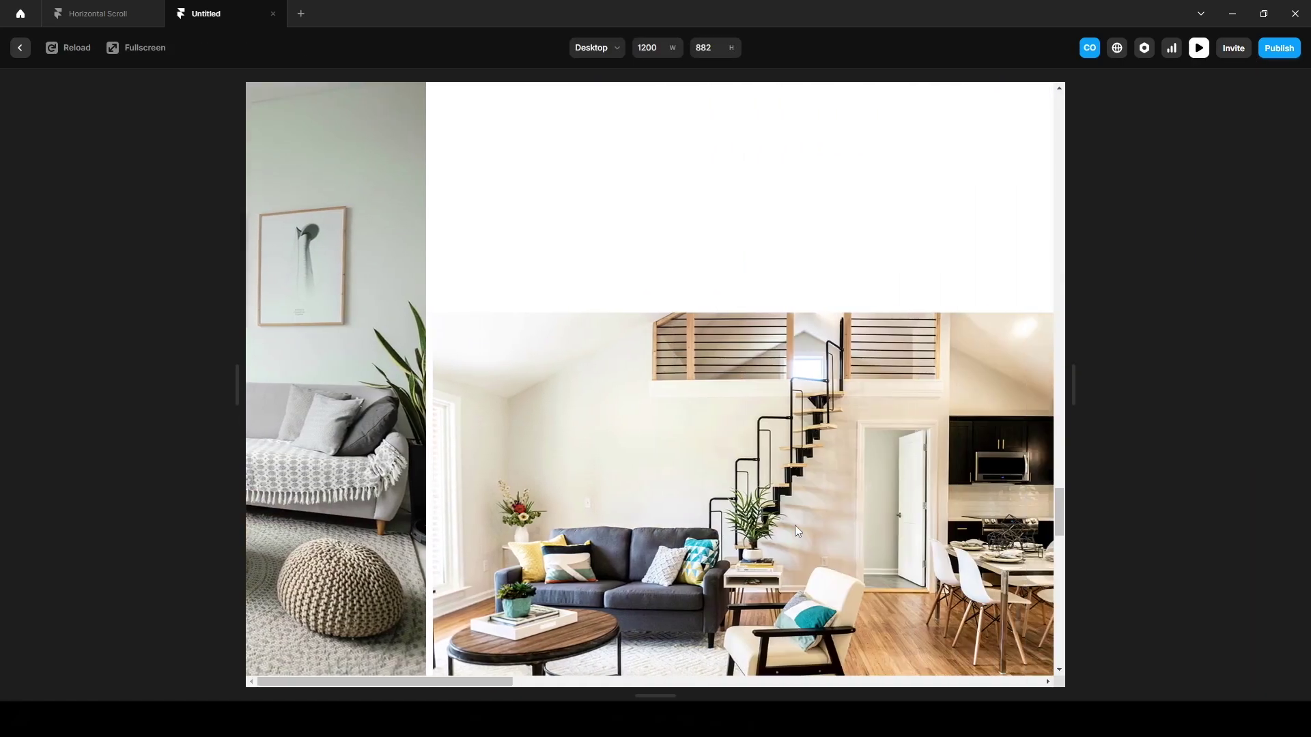
pyautogui.scroll(-10, 795, 526)
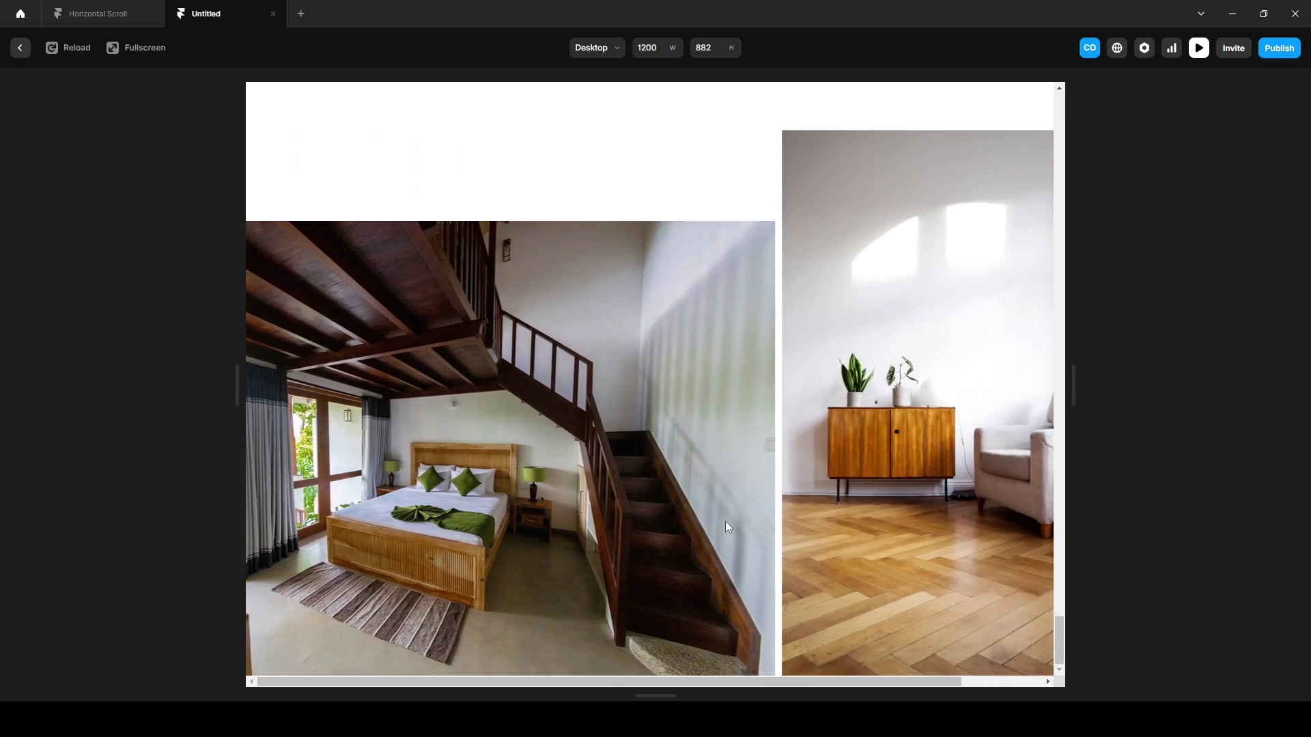
# Back in the editor, recheck Image box's scroll transform end state, then dismiss it
pyautogui.click(21, 48)
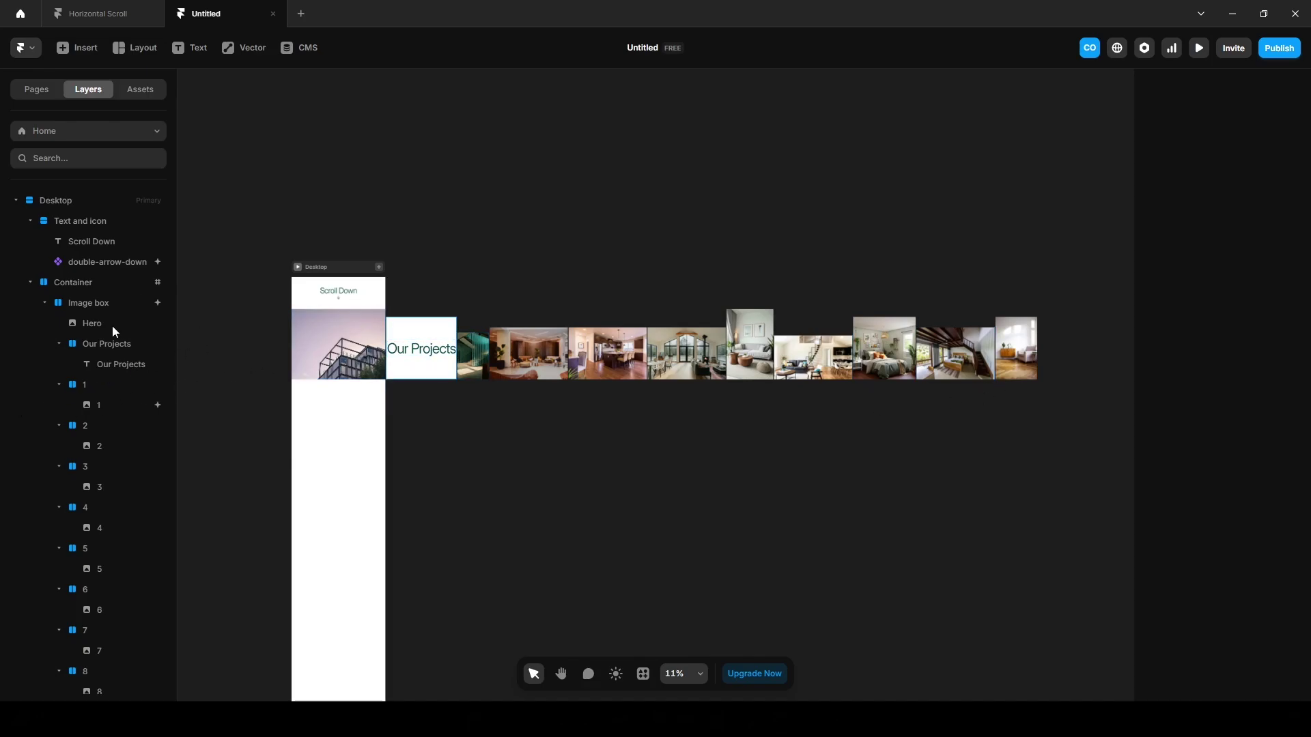
pyautogui.click(97, 307)
pyautogui.click(1246, 666)
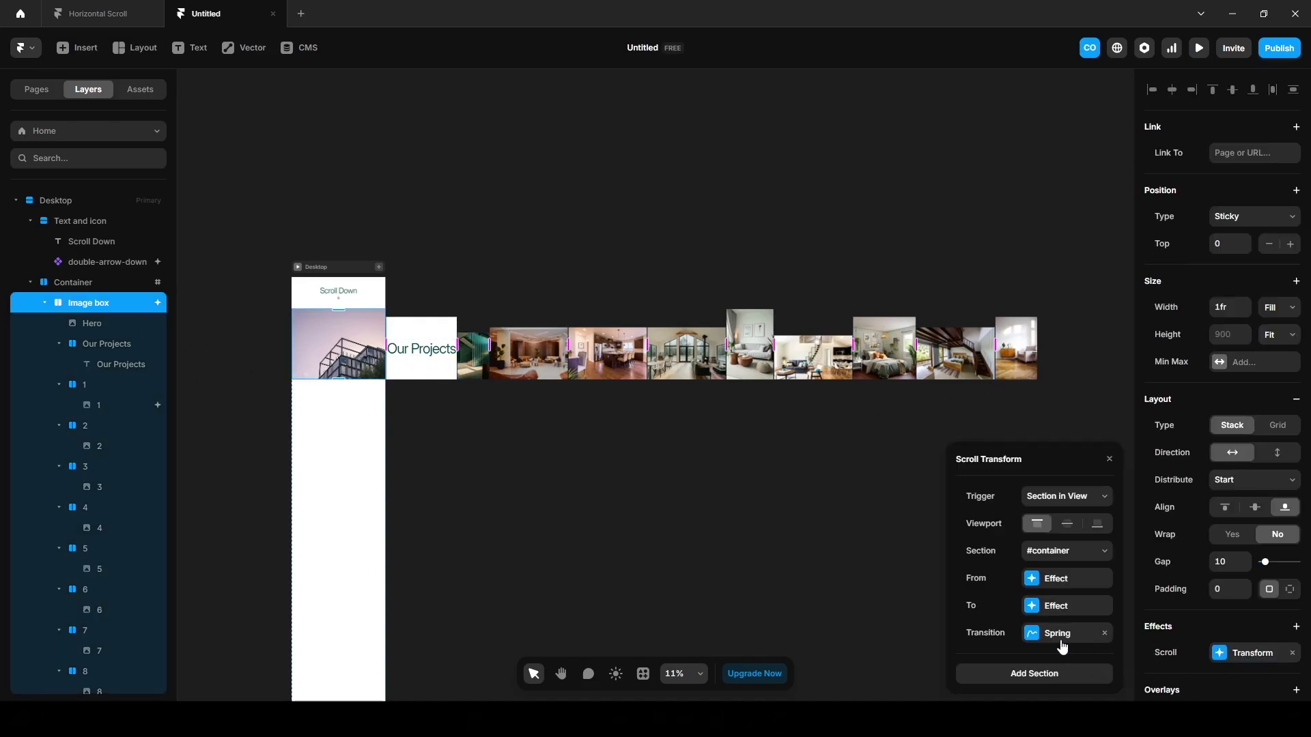
pyautogui.click(1048, 608)
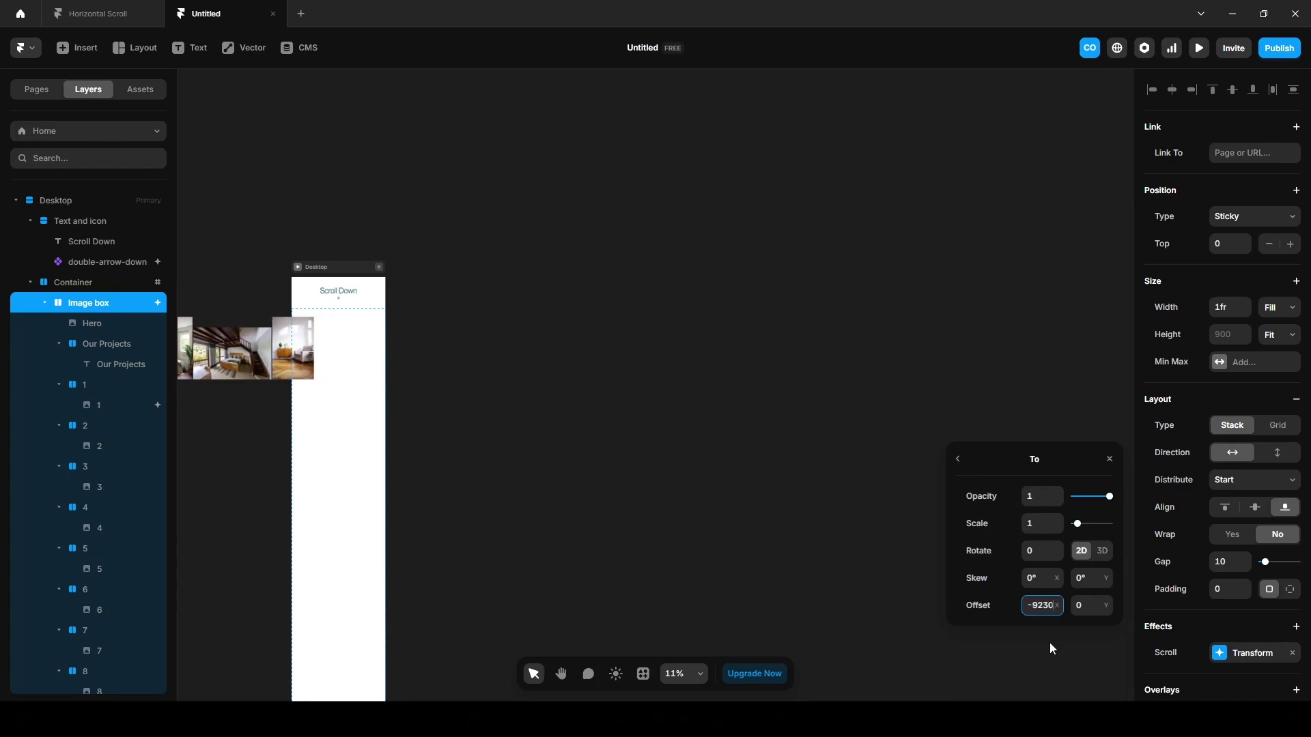
pyautogui.click(1120, 181)
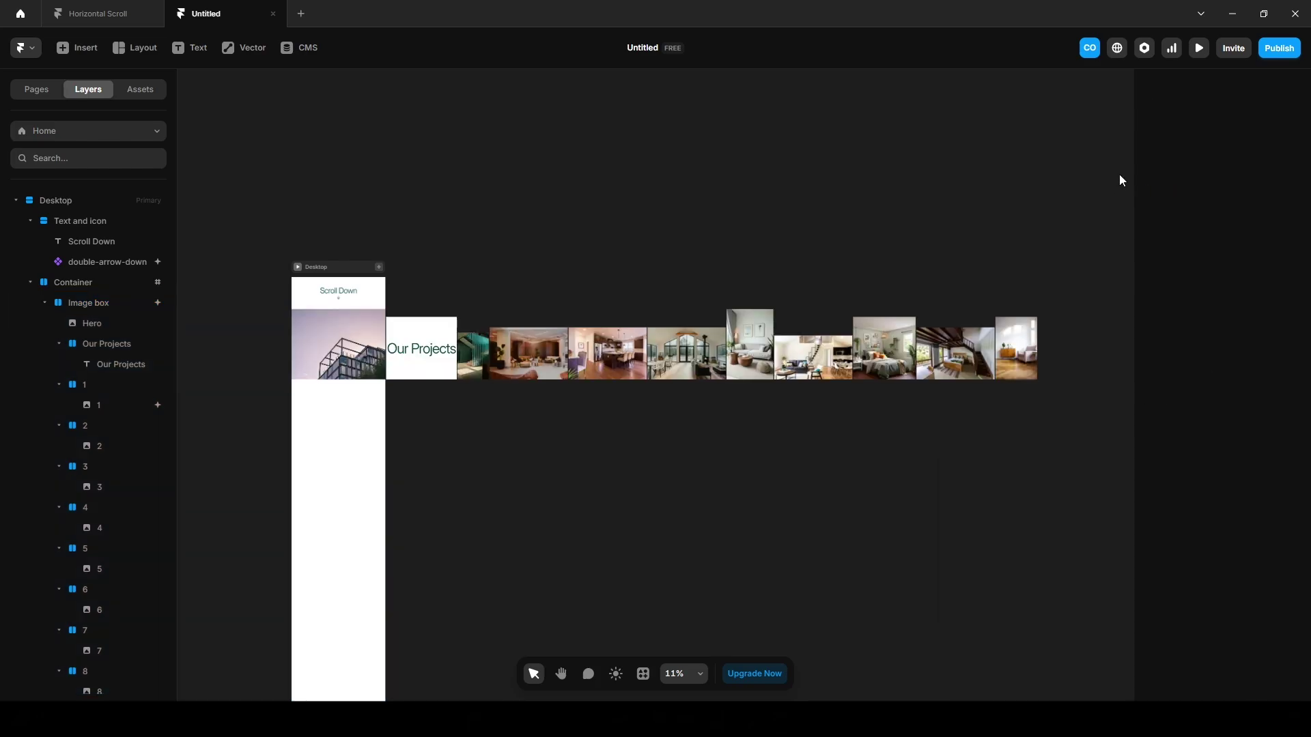
# Preview the site and scroll down and back up to watch the photo gallery slide sideways
pyautogui.click(1200, 57)
pyautogui.scroll(-10, 616, 478)
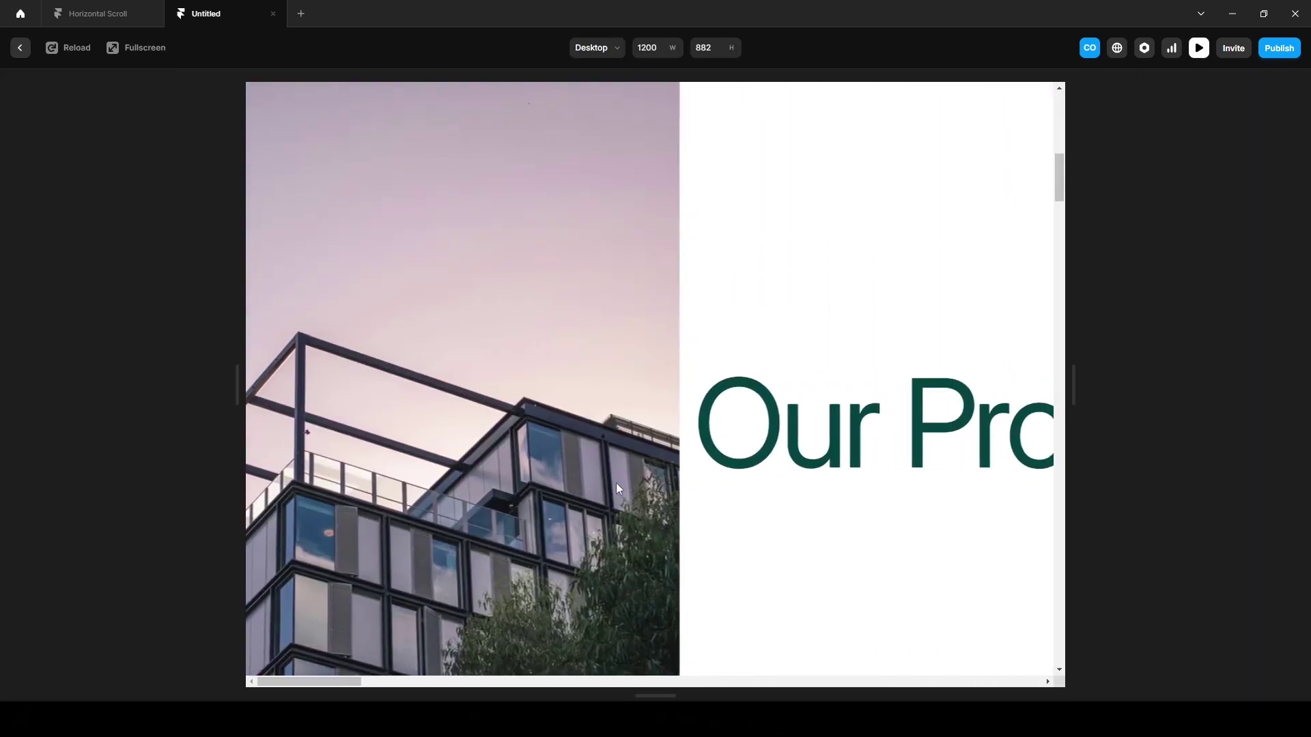
pyautogui.scroll(-10, 615, 484)
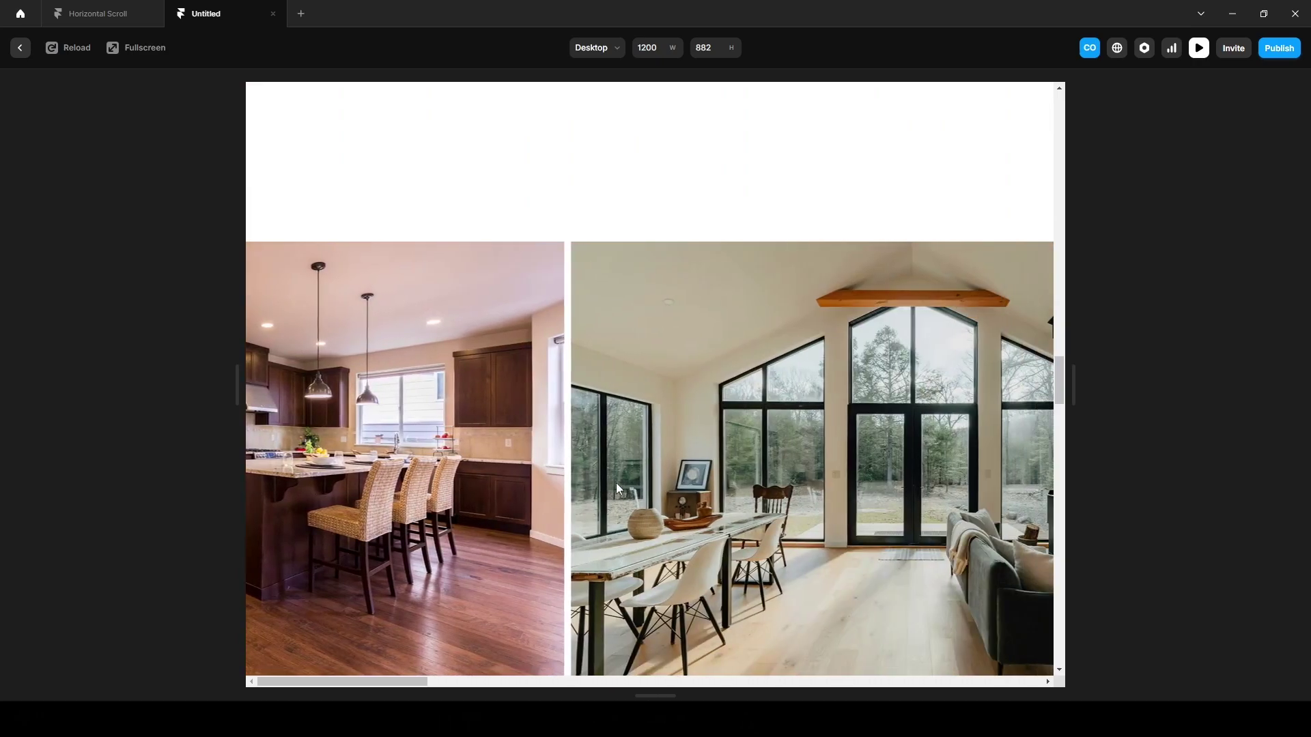
pyautogui.scroll(-10, 616, 483)
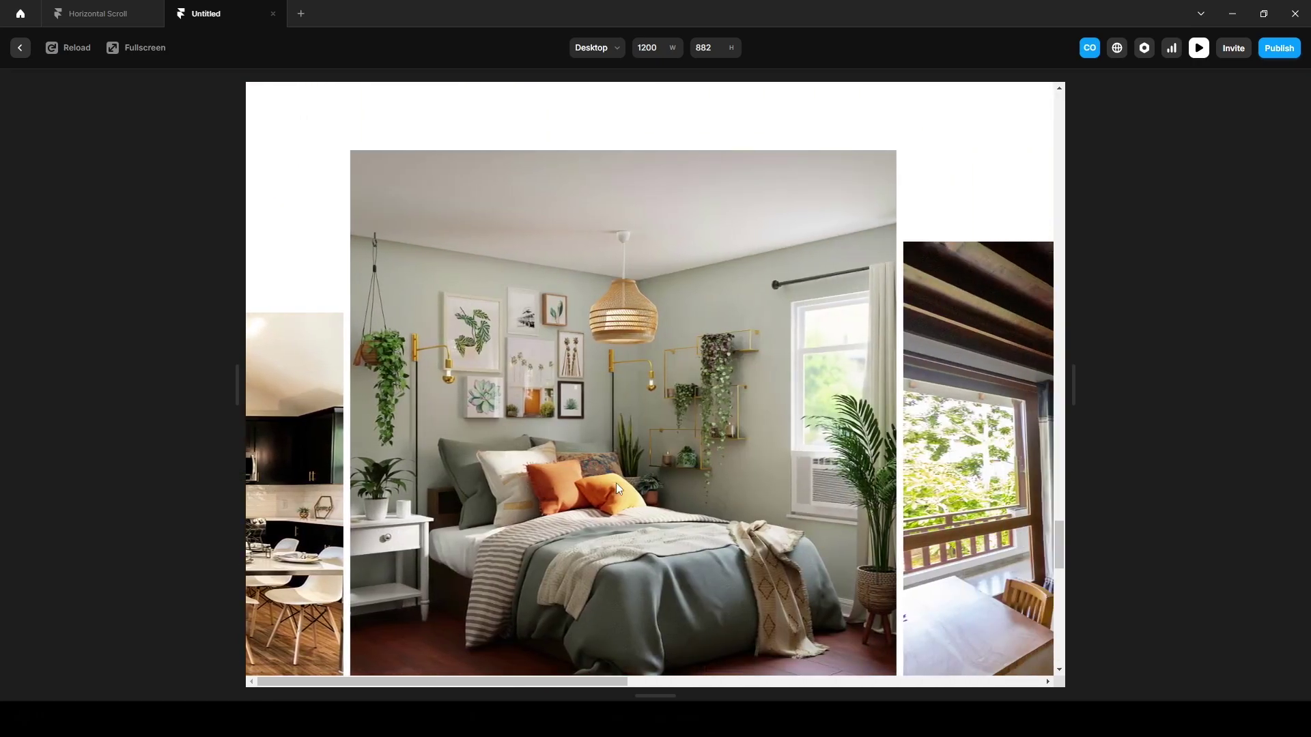
pyautogui.scroll(-5, 616, 483)
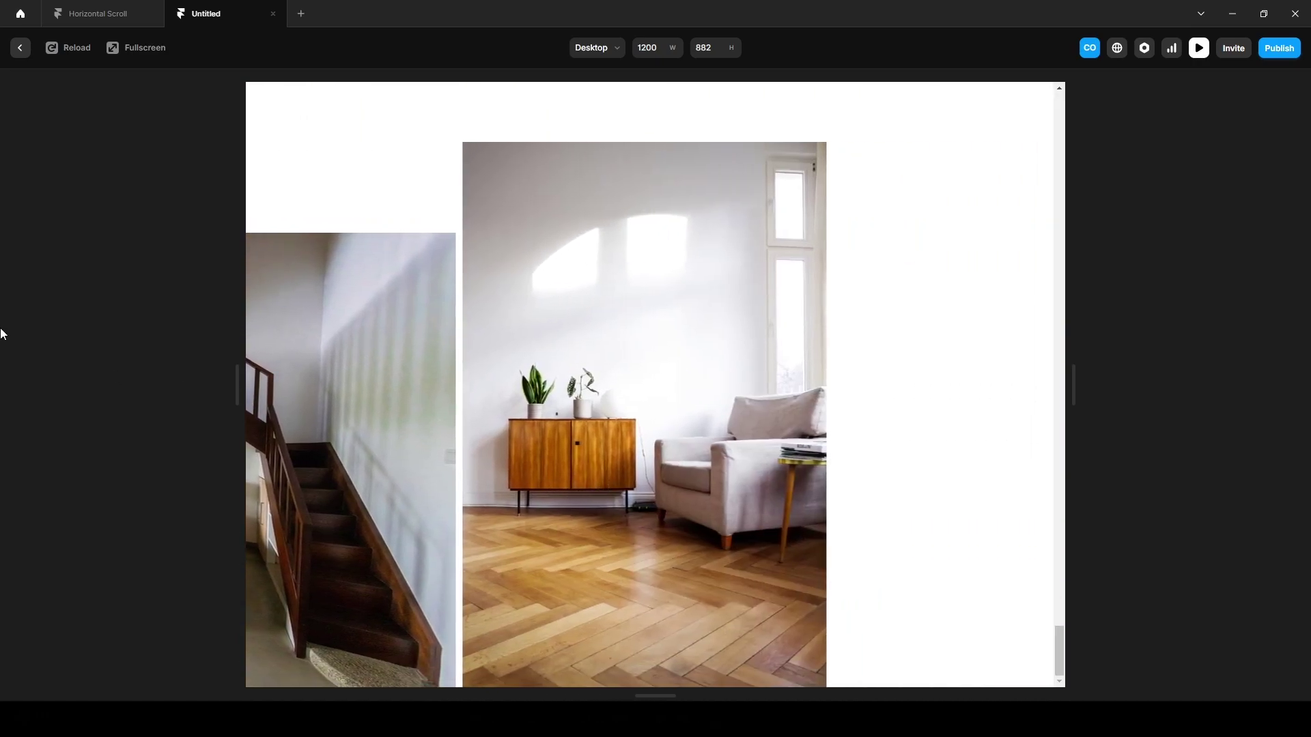
pyautogui.scroll(10, 605, 512)
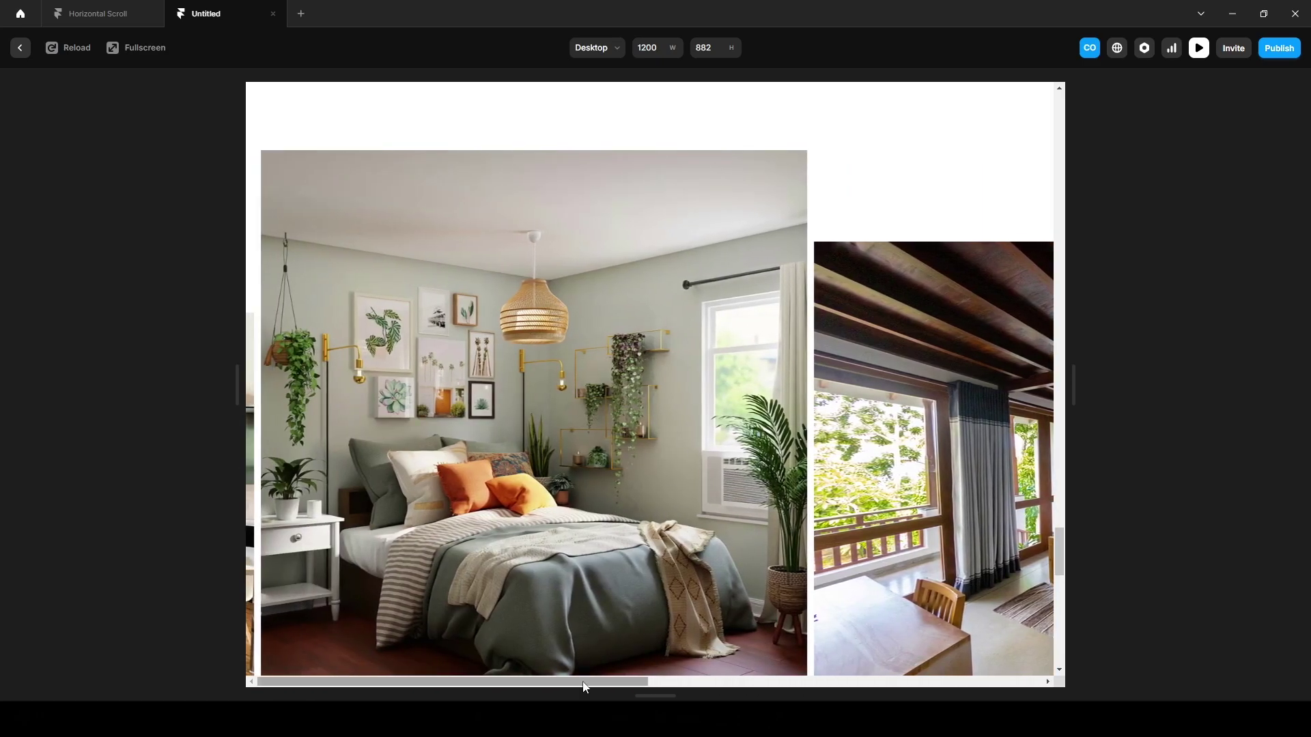
pyautogui.scroll(5, 654, 564)
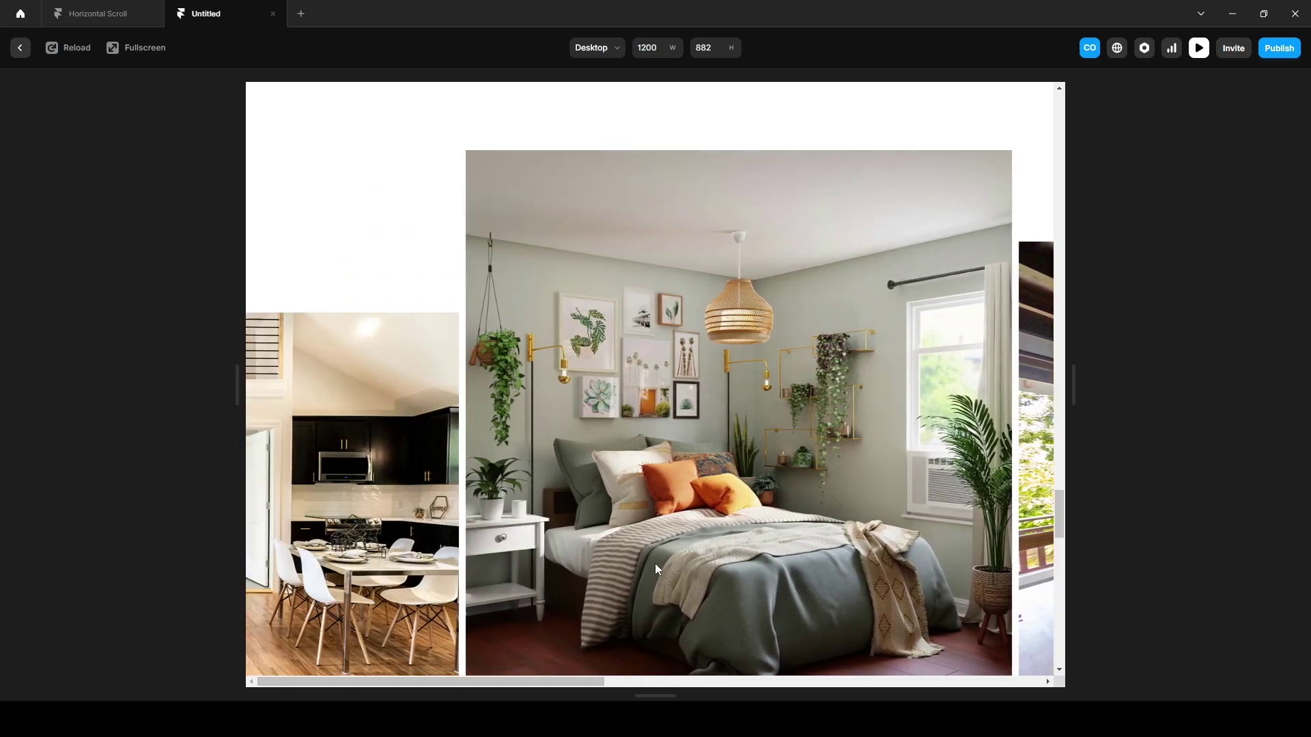
pyautogui.scroll(5, 678, 598)
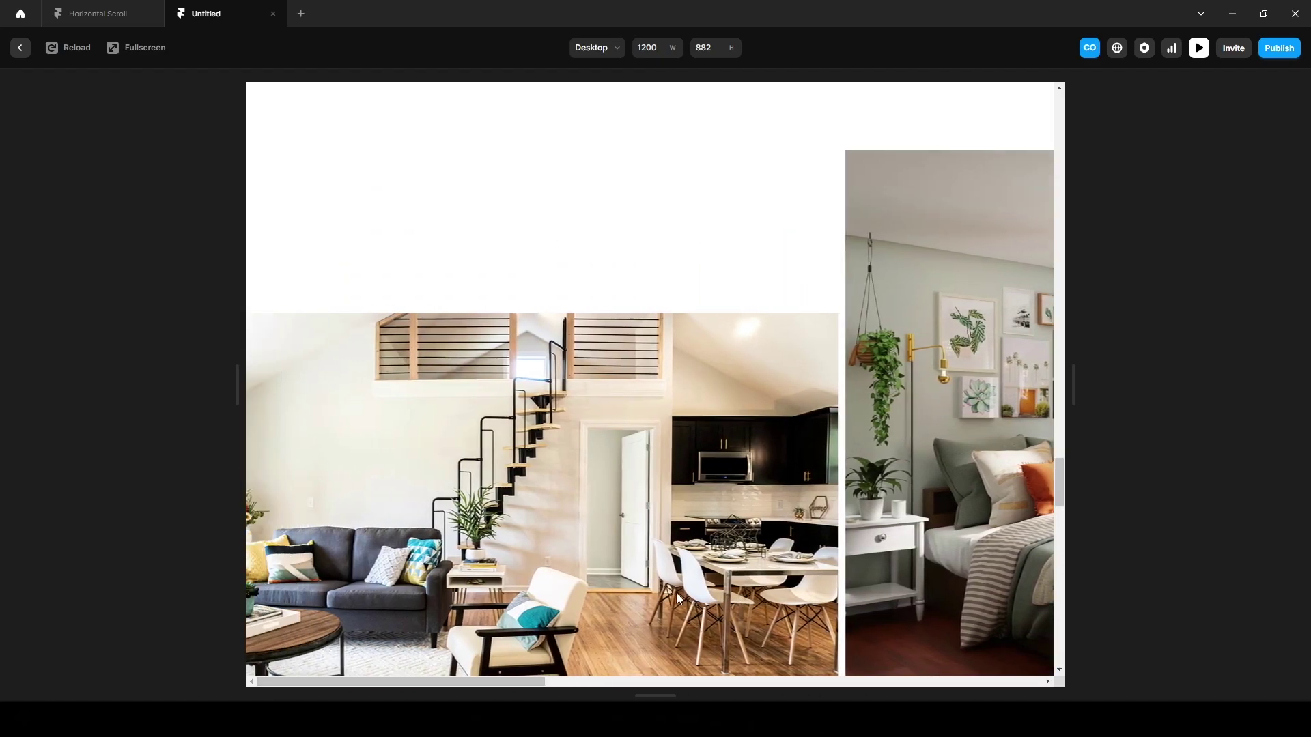
pyautogui.scroll(5, 678, 598)
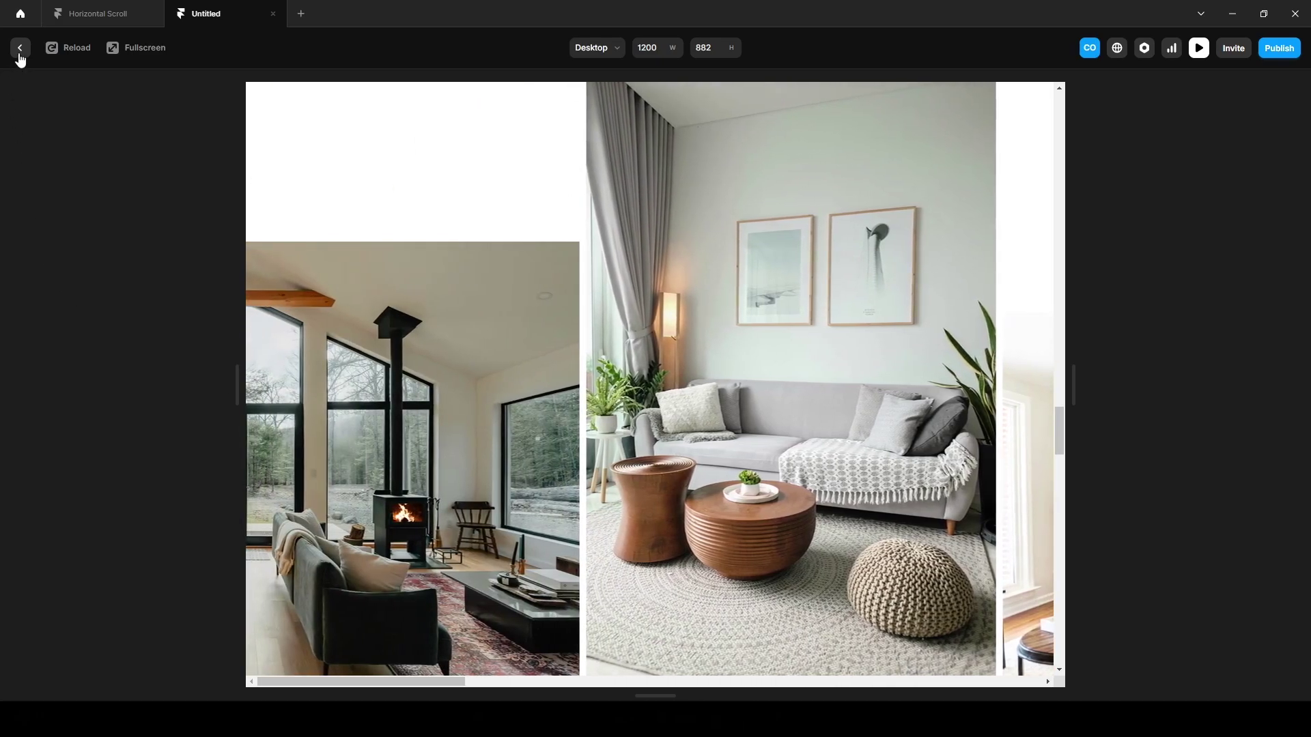
# Leave the preview, select the Container layer, and show its Overflow options
pyautogui.click(20, 53)
pyautogui.click(57, 202)
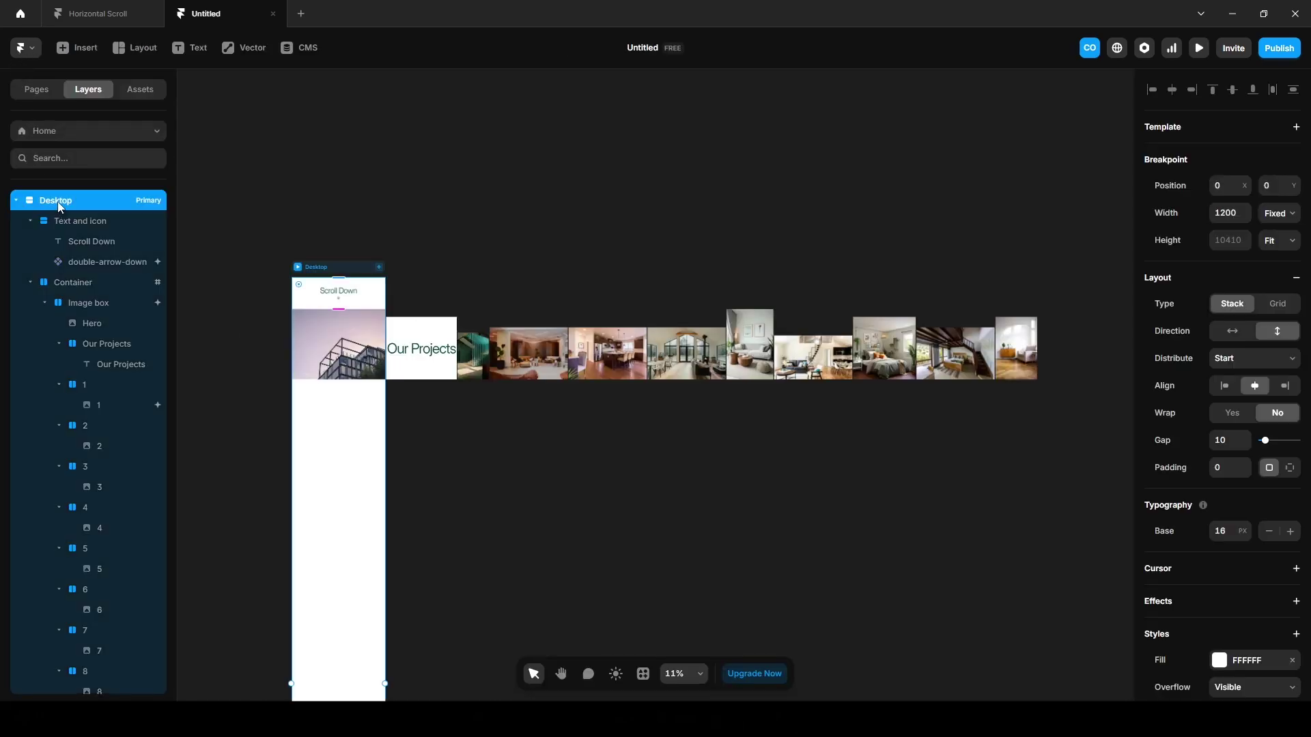
pyautogui.click(80, 282)
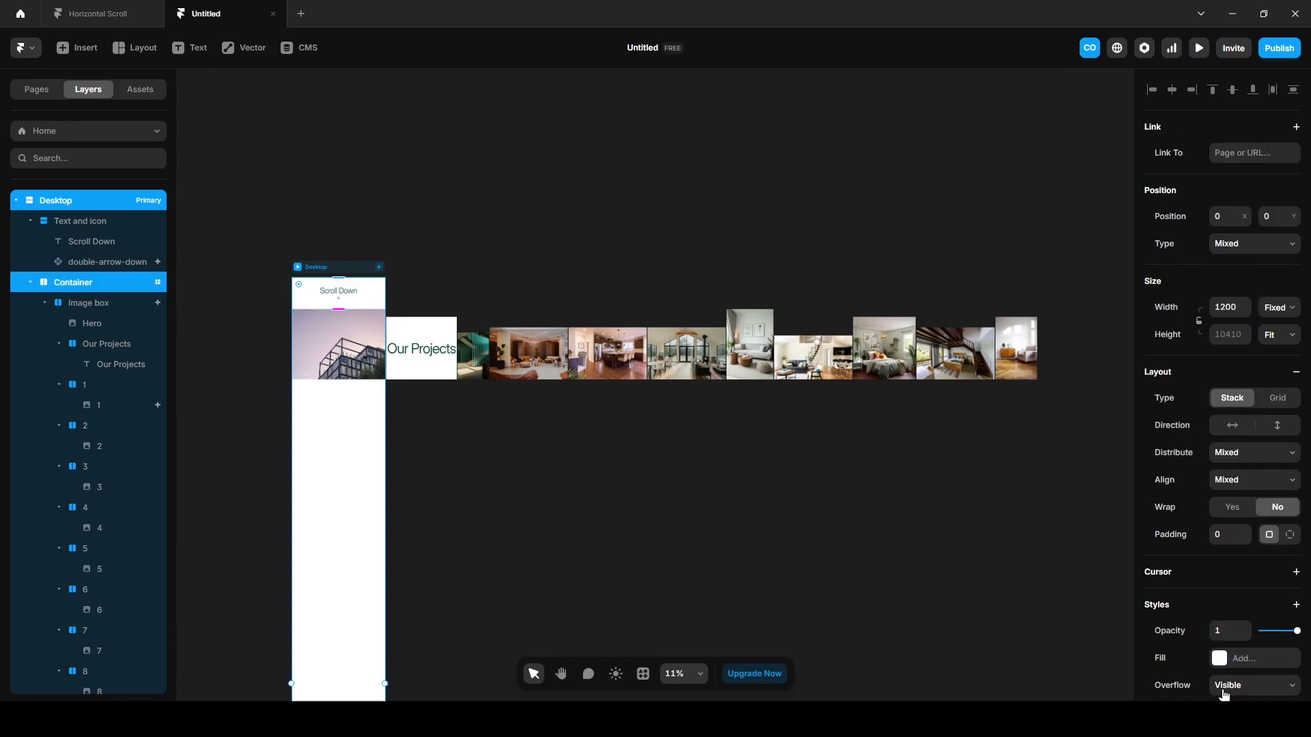
pyautogui.click(1224, 689)
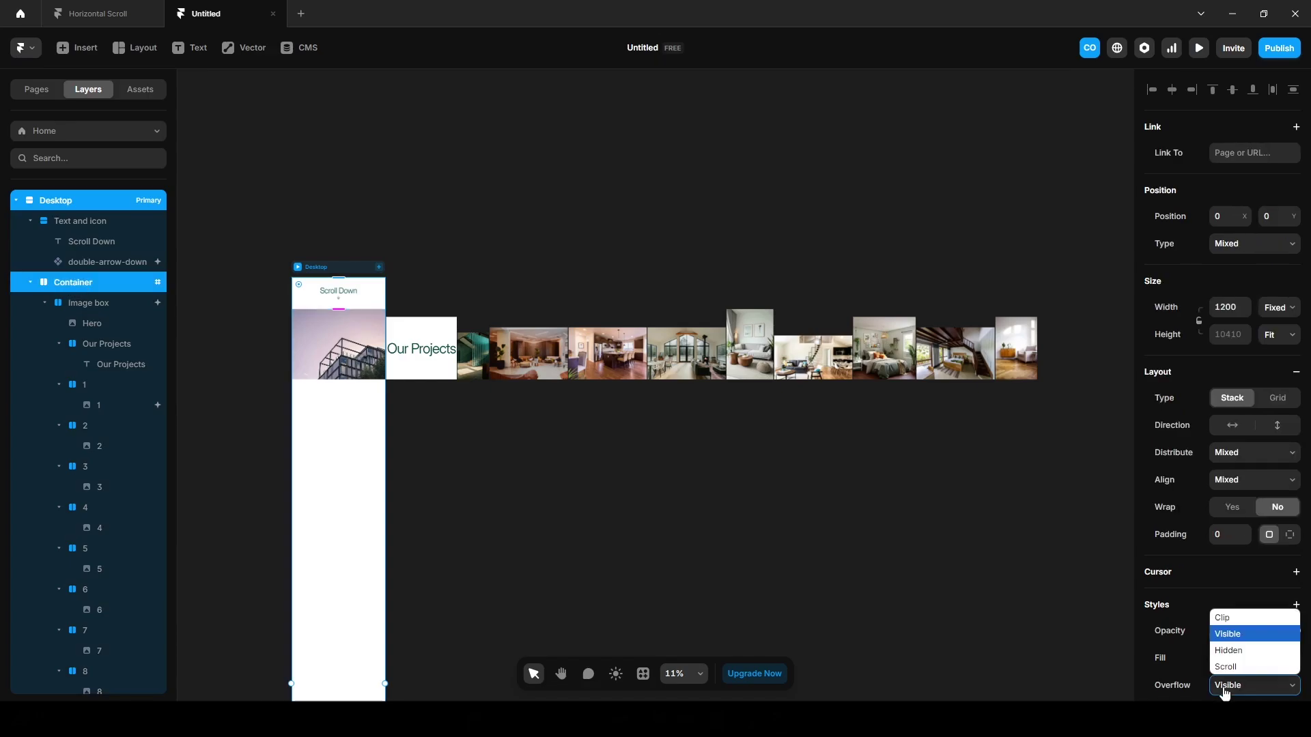
# Set Container's overflow to Clip and scroll down the live preview to test the gallery
pyautogui.click(1226, 623)
pyautogui.click(1194, 49)
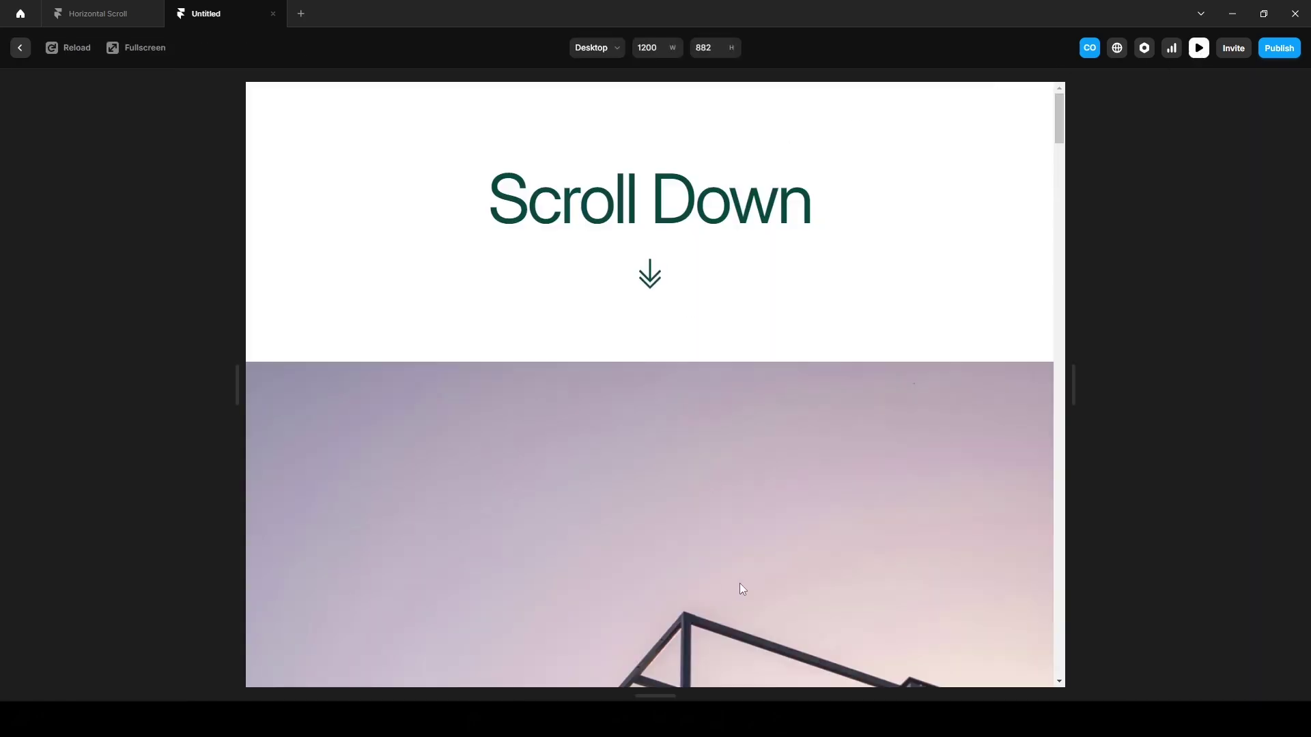
pyautogui.scroll(-10, 741, 588)
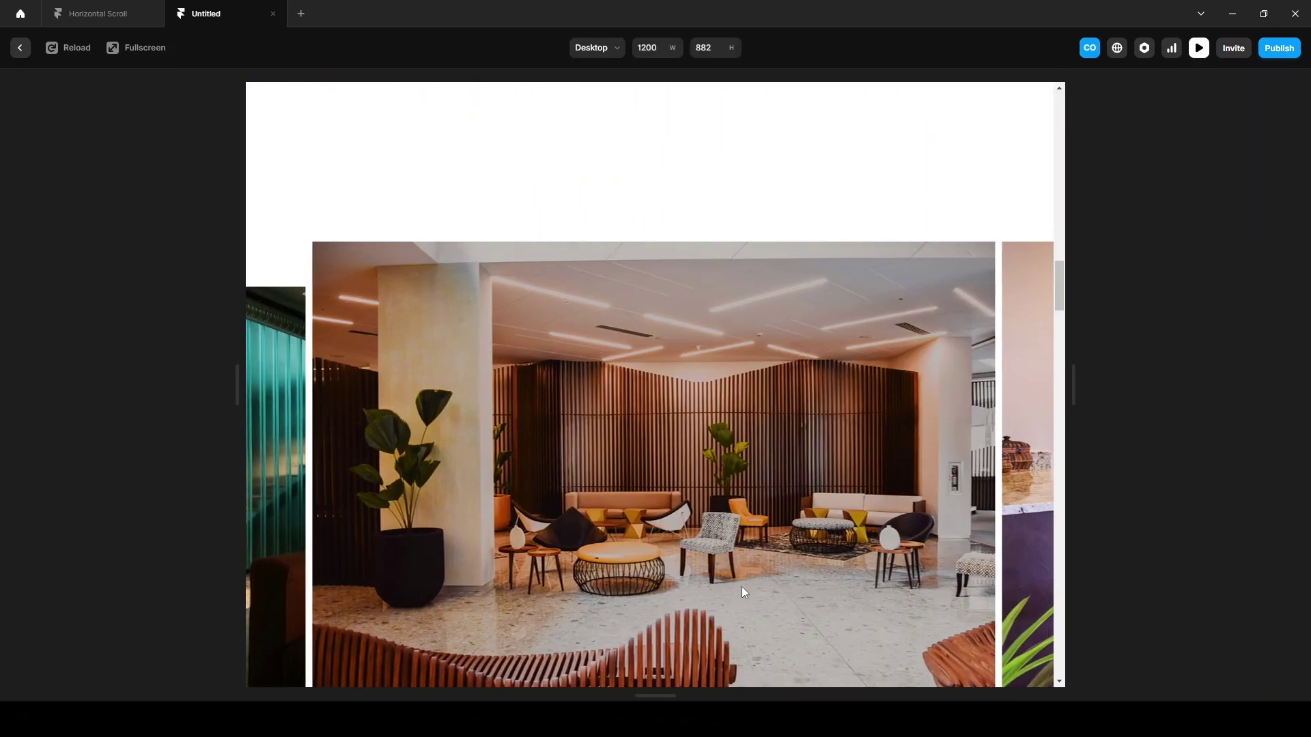
pyautogui.scroll(-10, 744, 591)
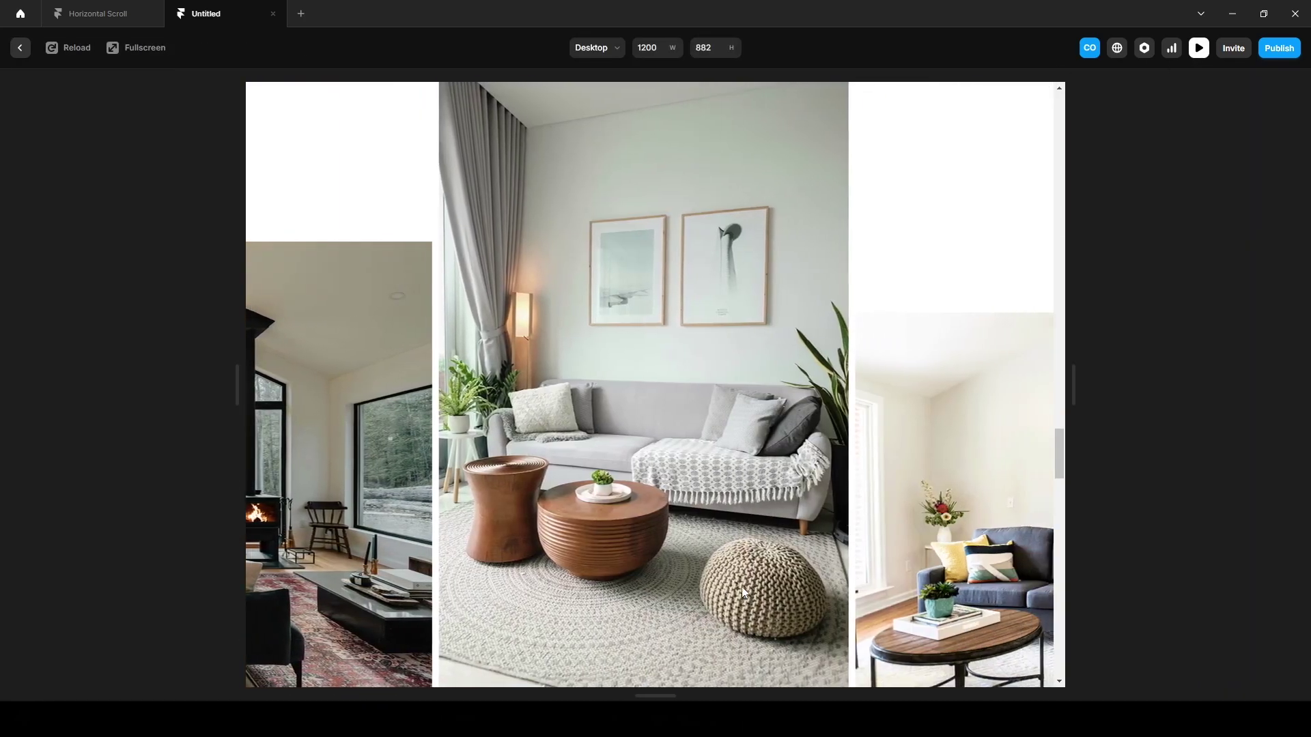
pyautogui.scroll(-10, 743, 591)
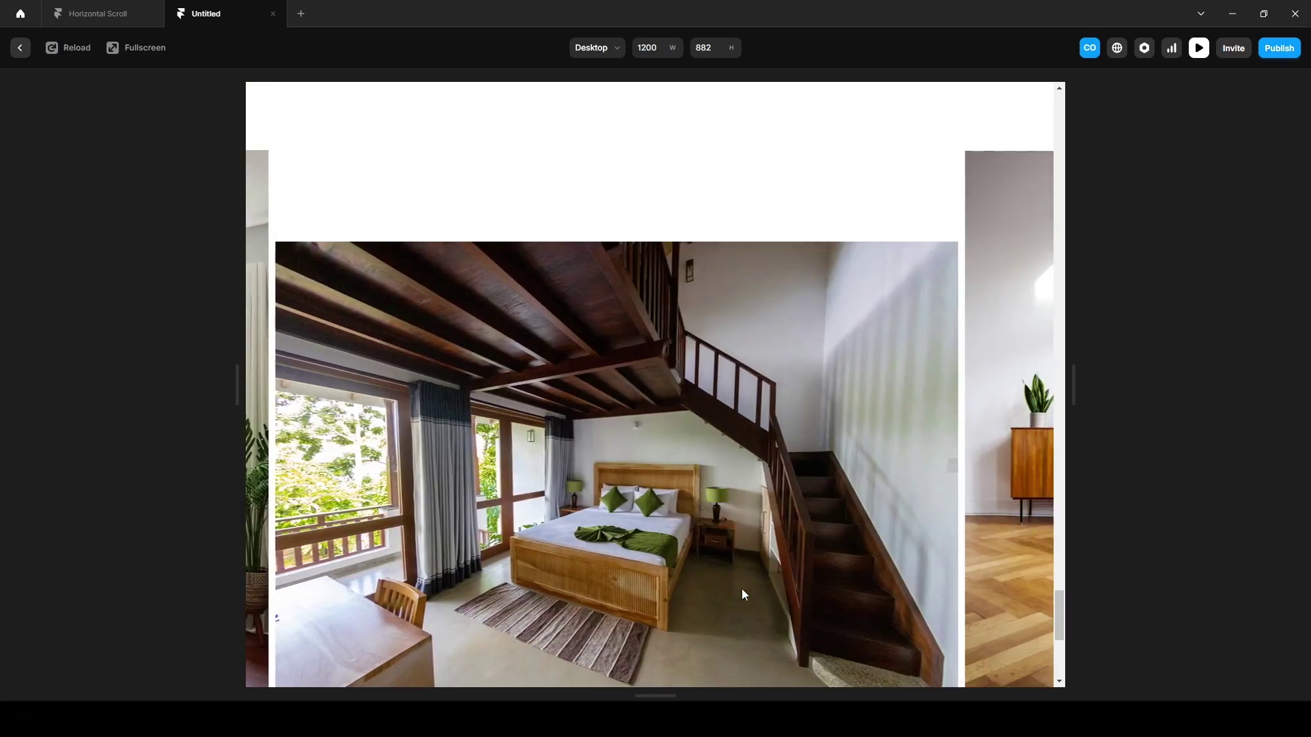
pyautogui.scroll(-5, 743, 594)
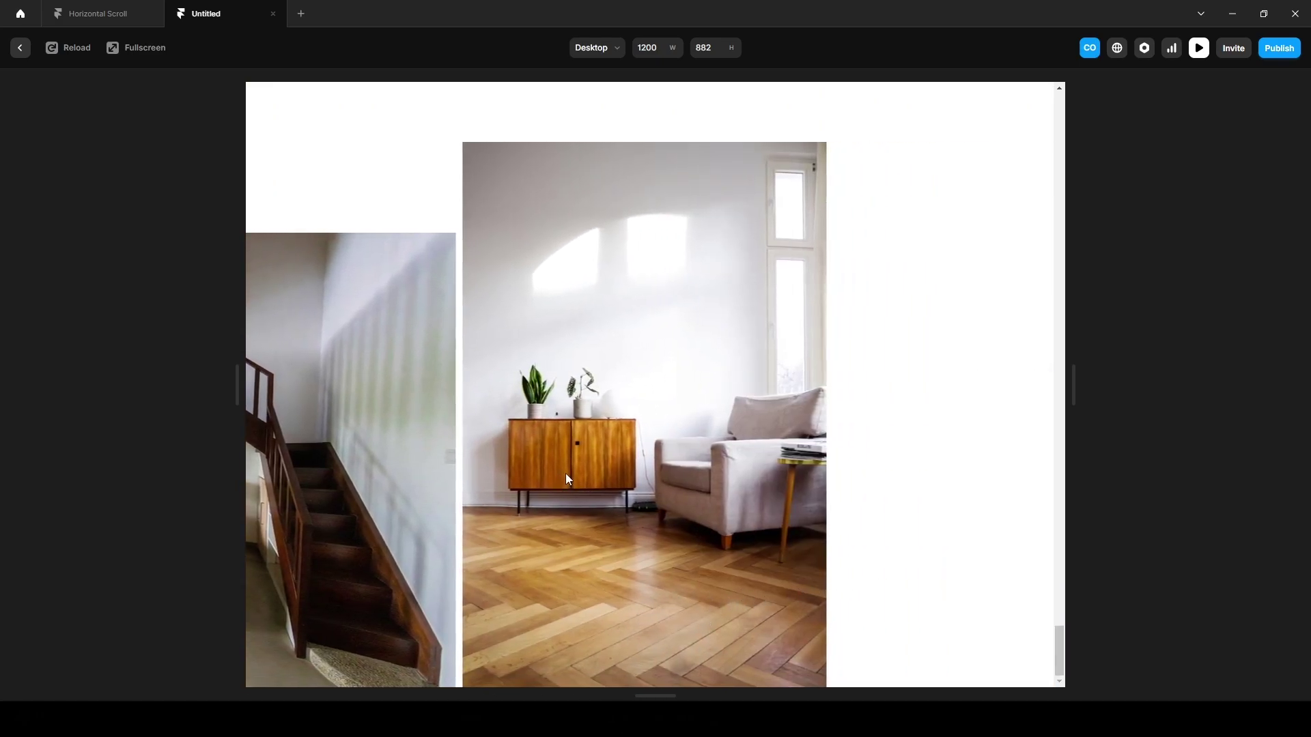
# Scroll the preview back up from the bedroom photo to the Our Projects heading
pyautogui.scroll(6, 565, 473)
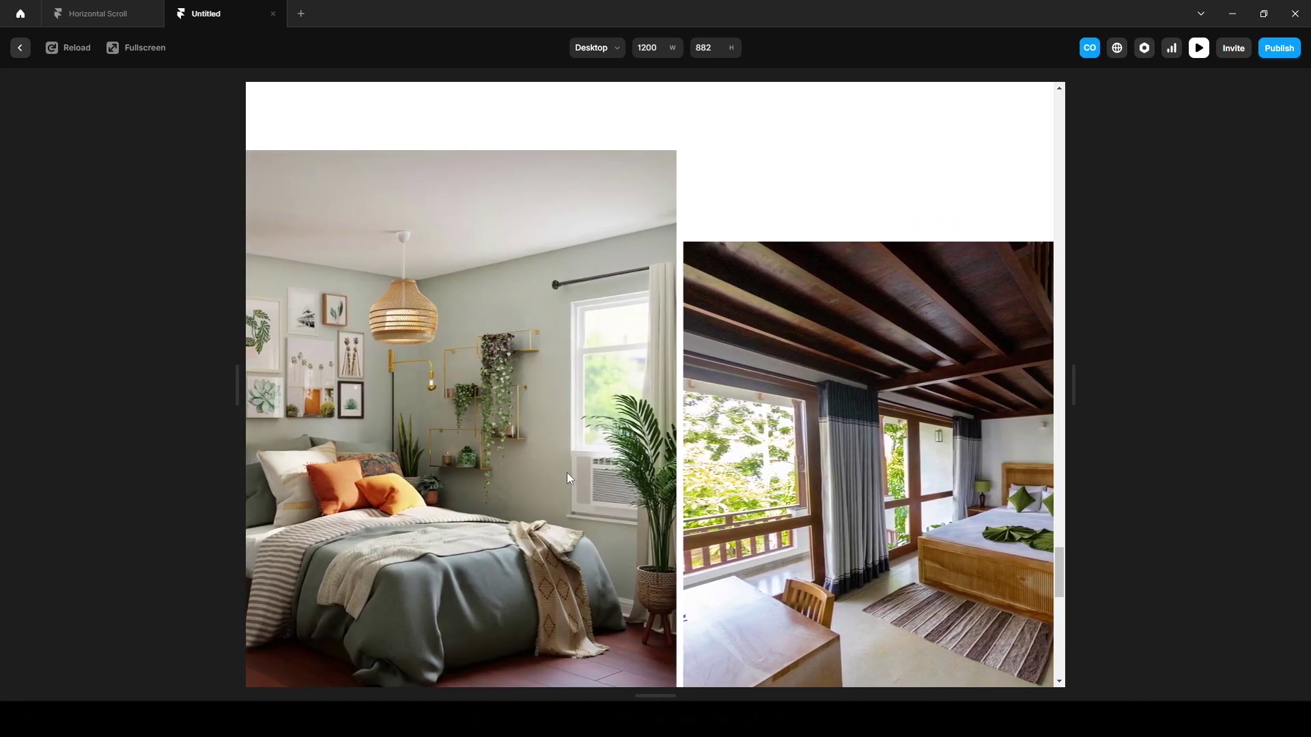
pyautogui.scroll(5, 567, 474)
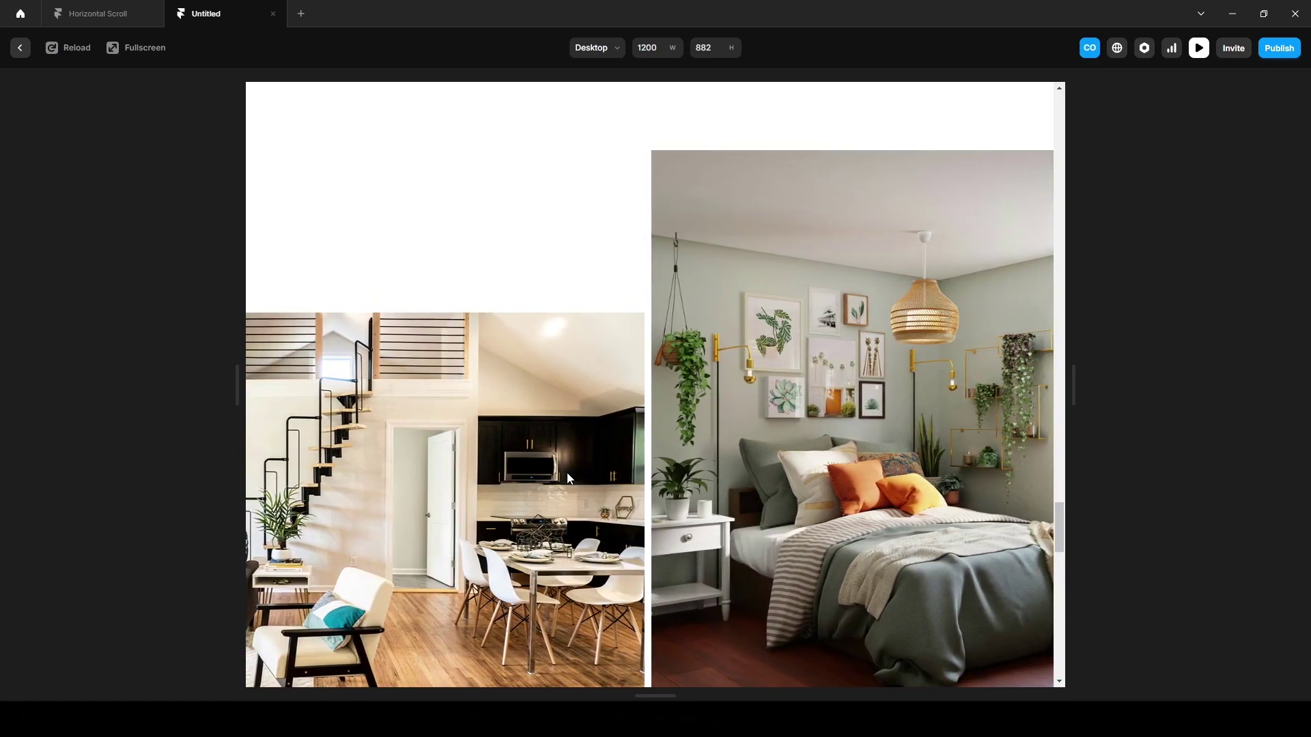
pyautogui.scroll(4, 567, 478)
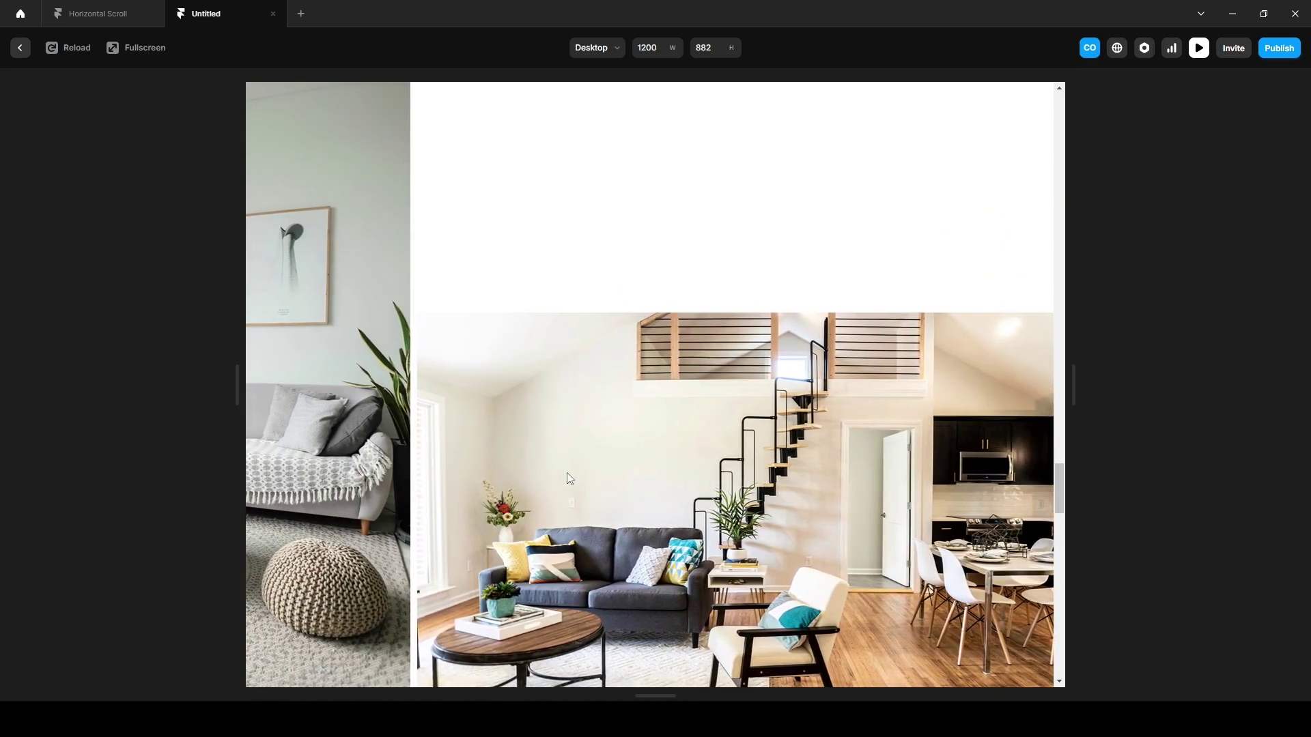
pyautogui.scroll(5, 568, 476)
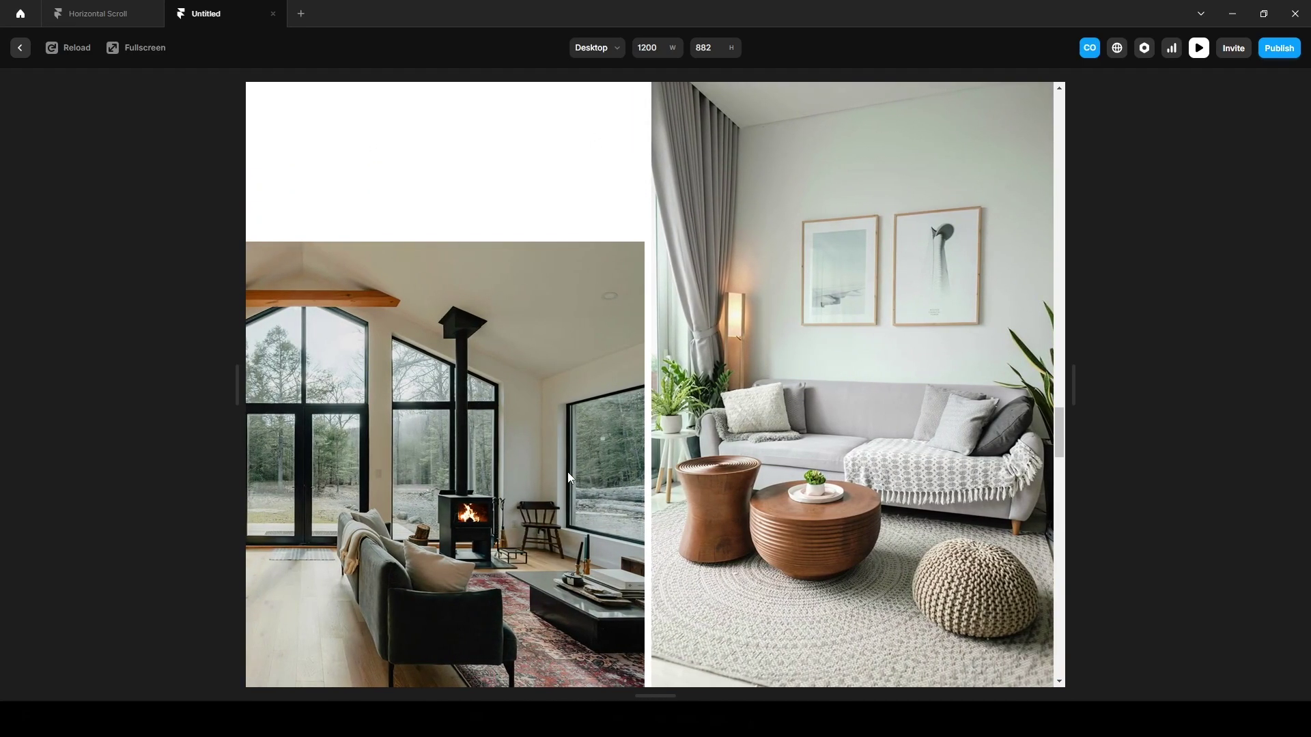
pyautogui.scroll(5, 569, 476)
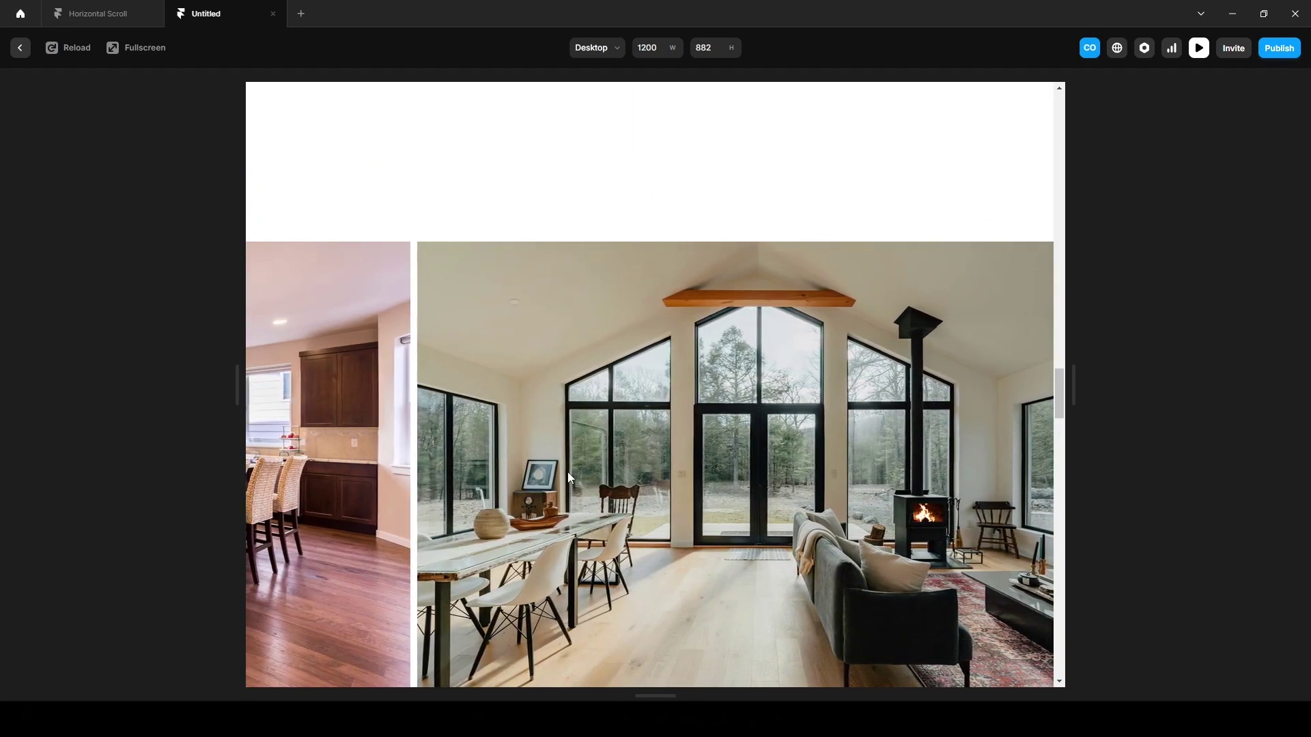
pyautogui.scroll(5, 568, 473)
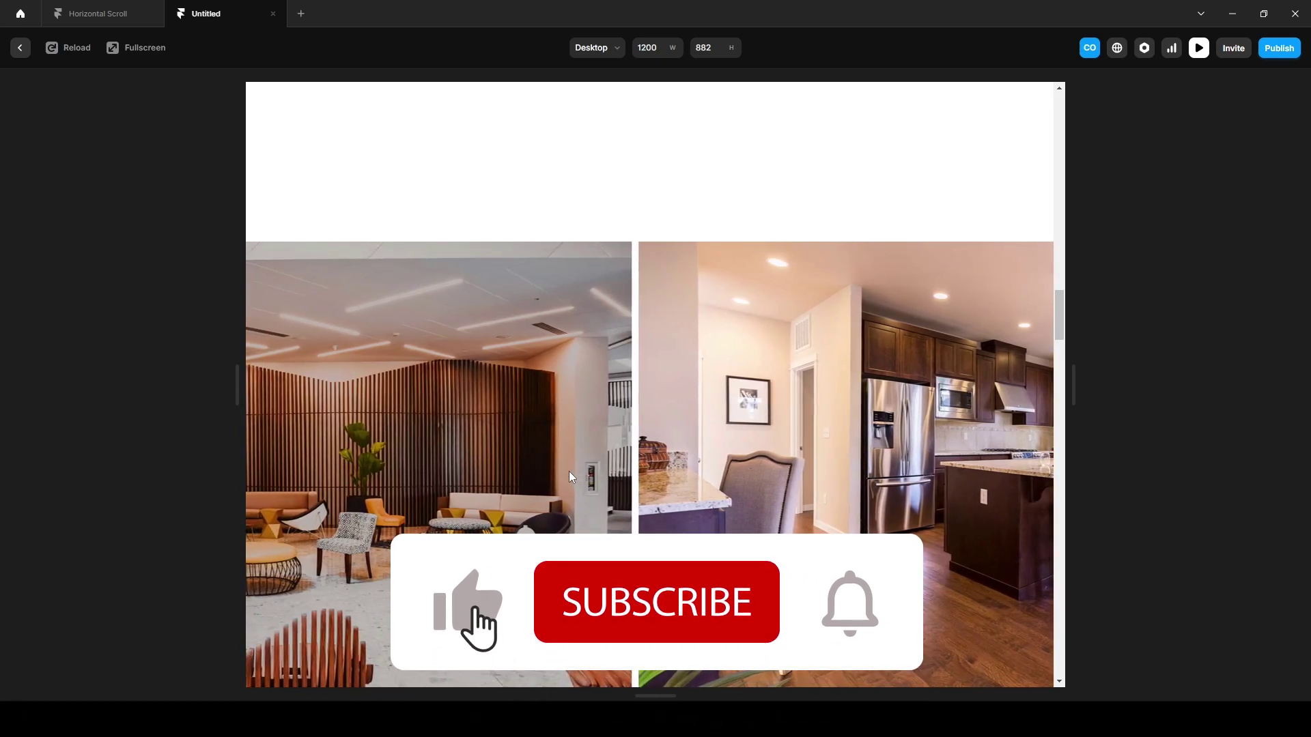
pyautogui.scroll(5, 571, 476)
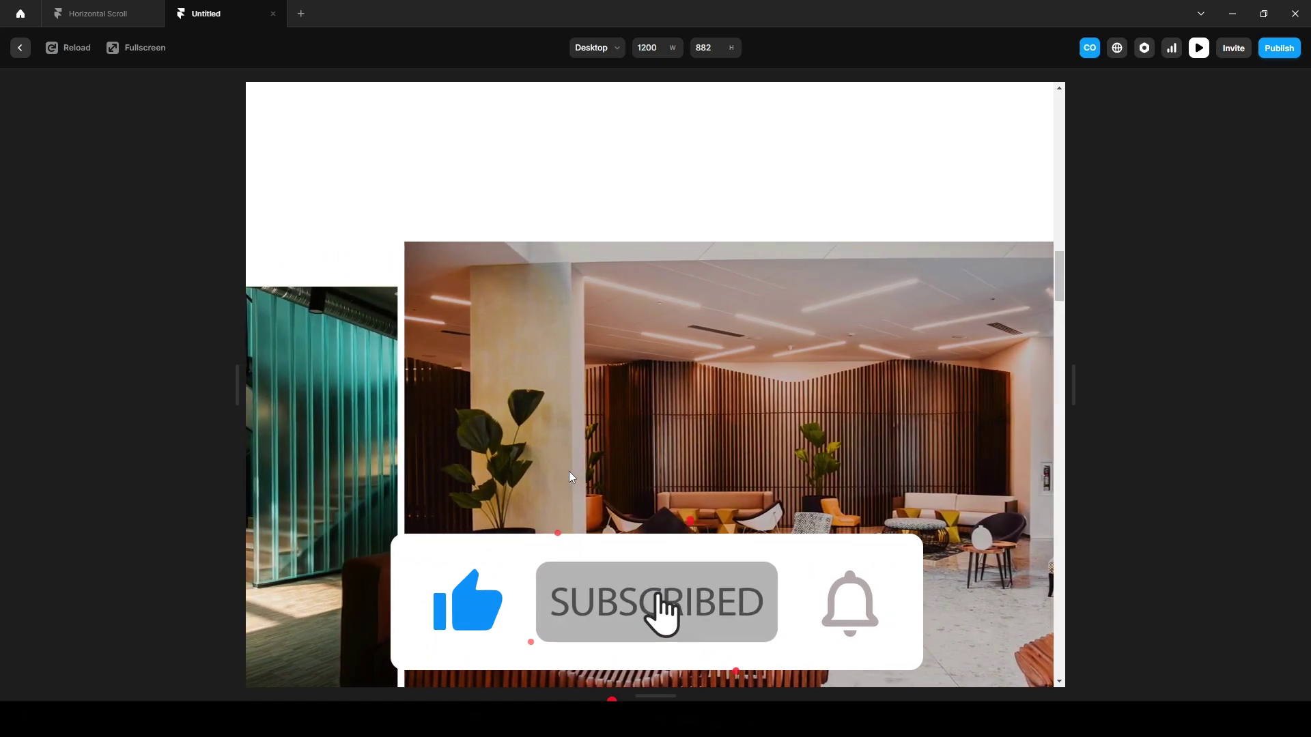
pyautogui.scroll(5, 570, 476)
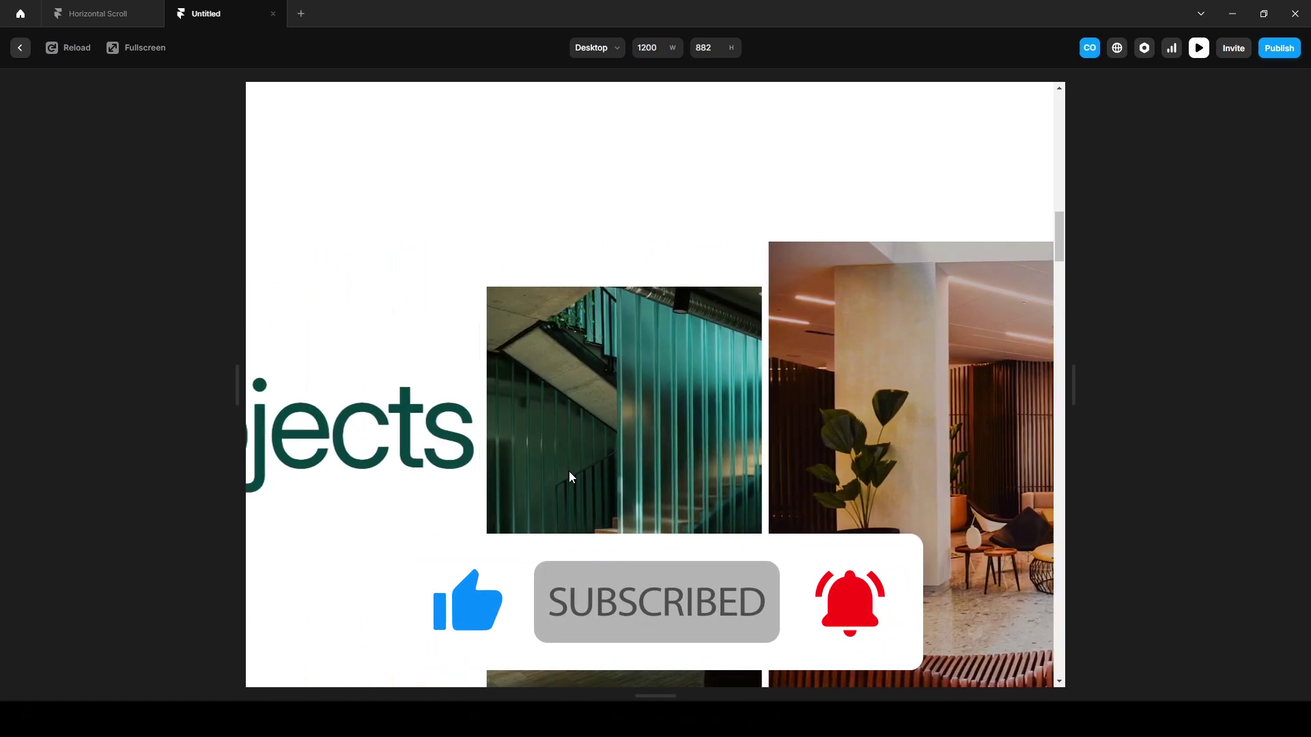